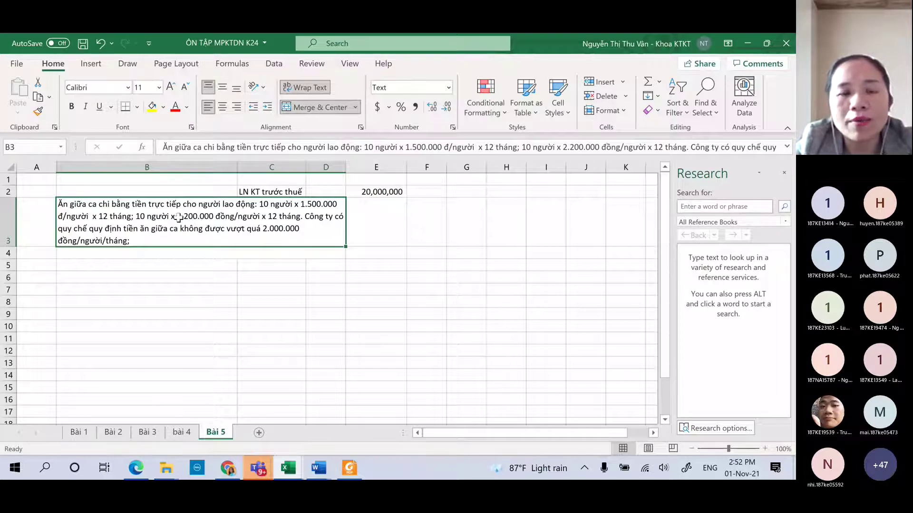
left_click(390, 220)
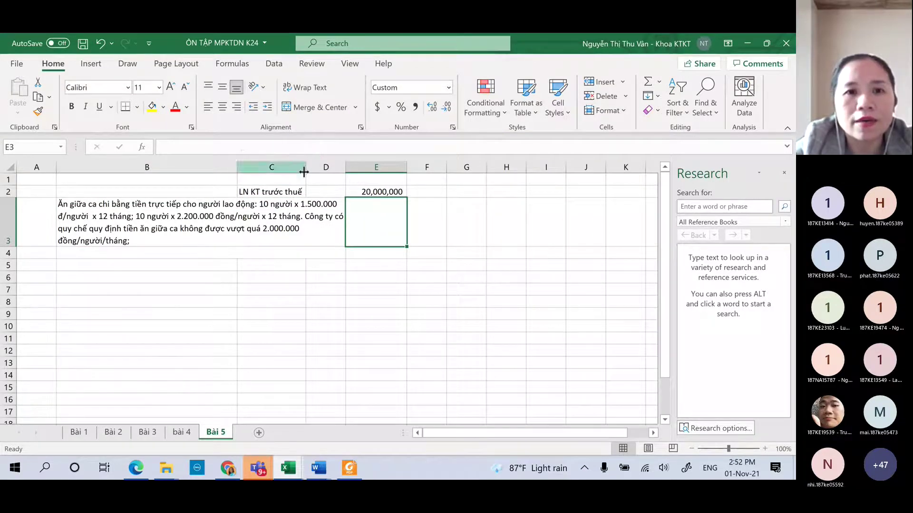
left_click(325, 190)
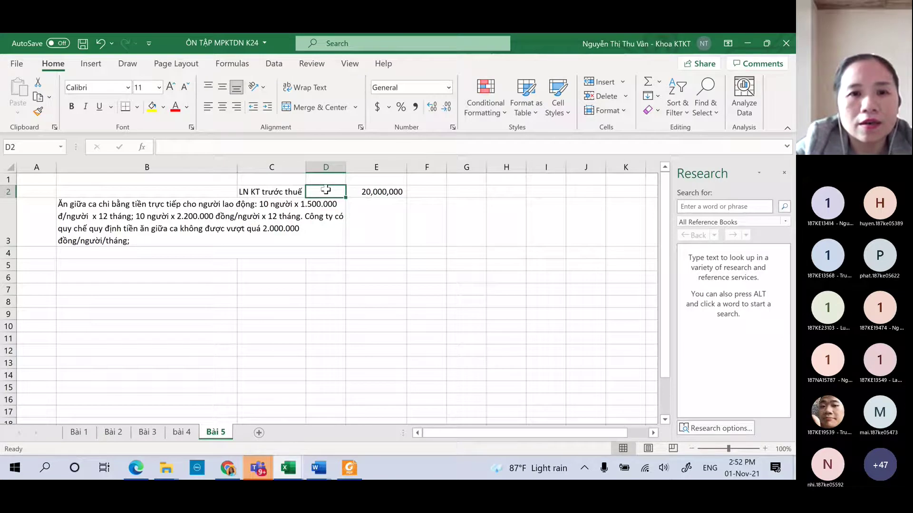
key("Right")
key("Left")
key("Left")
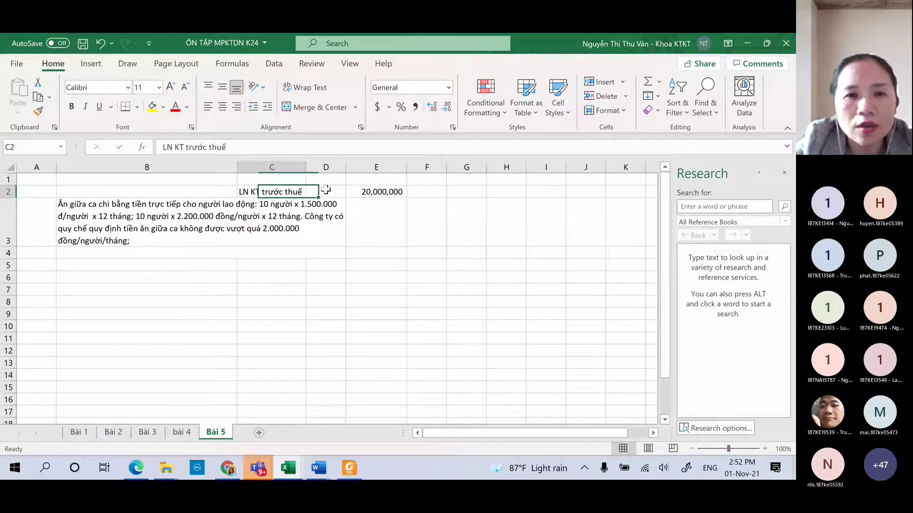
key("shift+Right")
key("shift+Right")
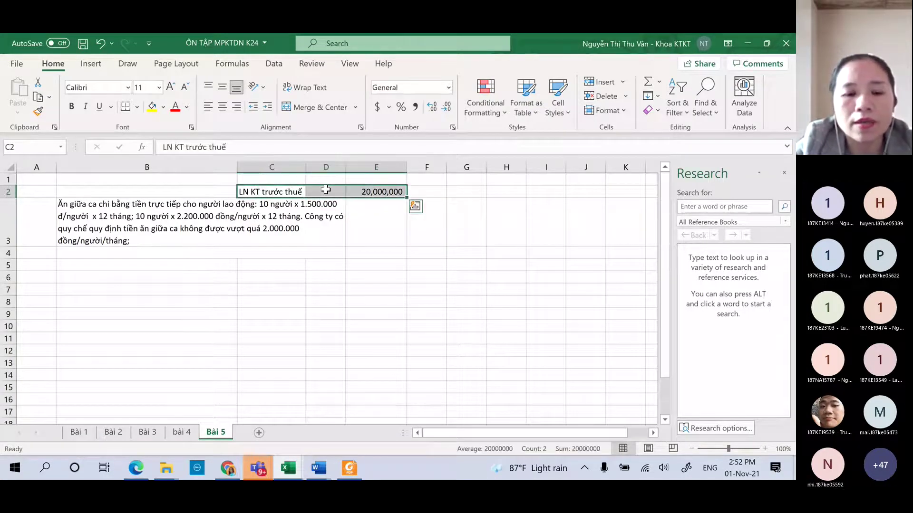
key("ctrl+c")
key("Right")
key("Right")
key("Right")
key("Right")
key("Right")
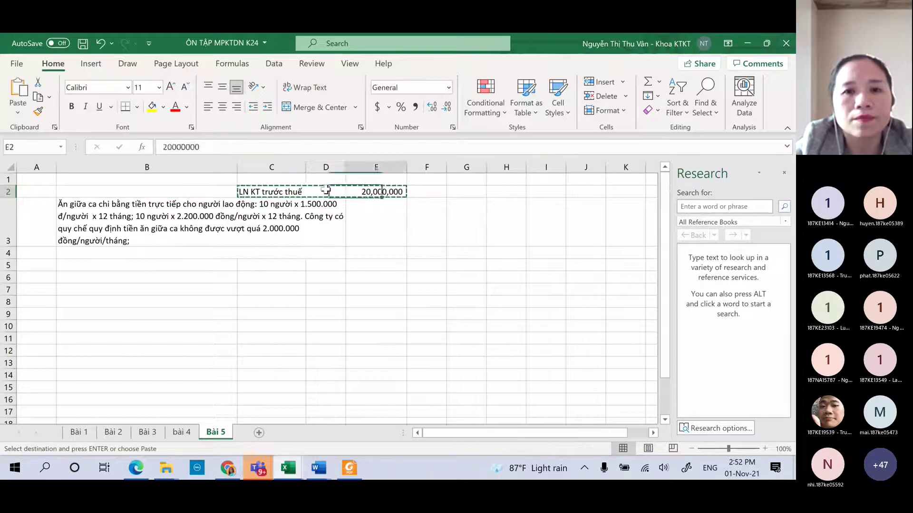
type("'")
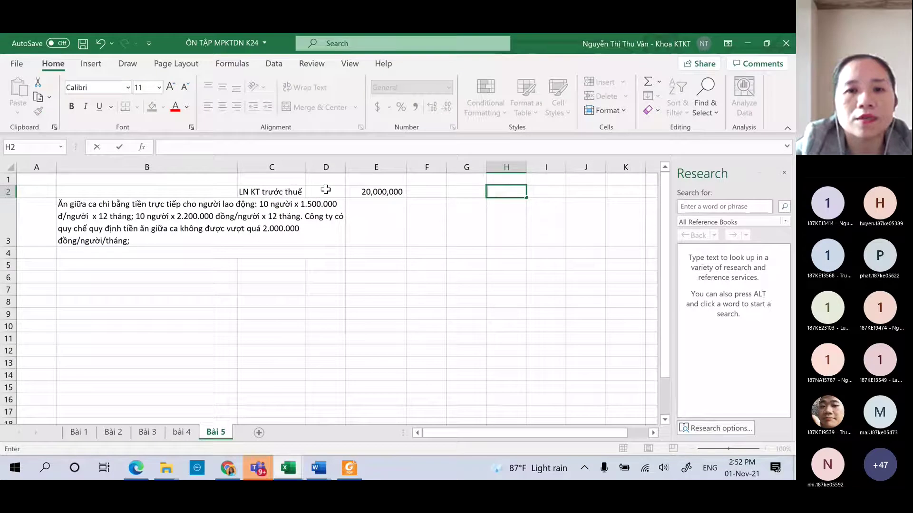
key("Escape")
Move the LN KT trước thuế label and its amount from C2:E2 to G2:I2.
key("Left")
key("Left")
key("Left")
key("shift+Left")
key("shift+Left")
key("ctrl+c")
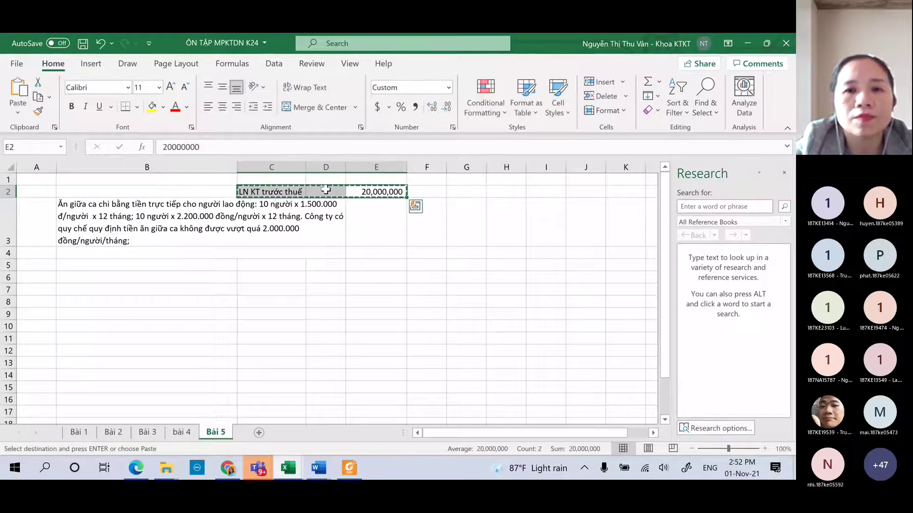
key("Right")
key("Right")
key("Return")
Enter the heading "Chi phí không được trừ" in E2 and make it bold.
key("Left")
key("Left")
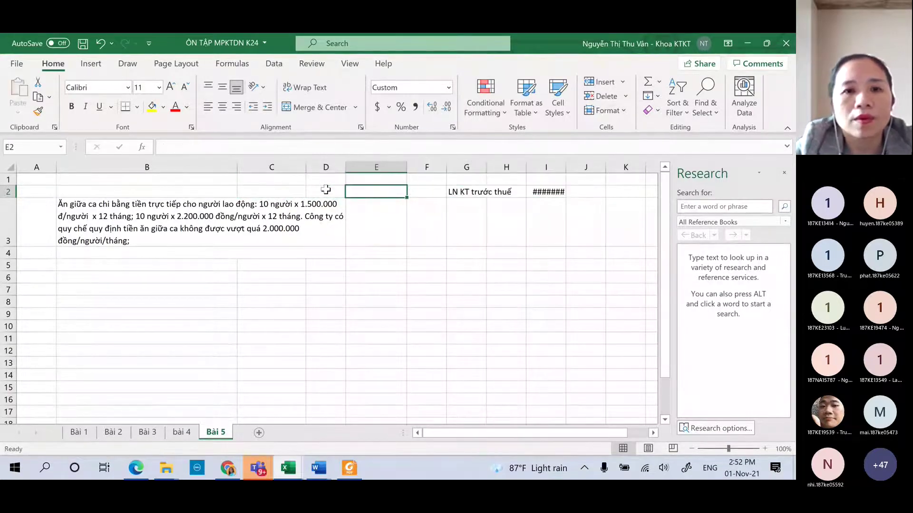
type("Chi")
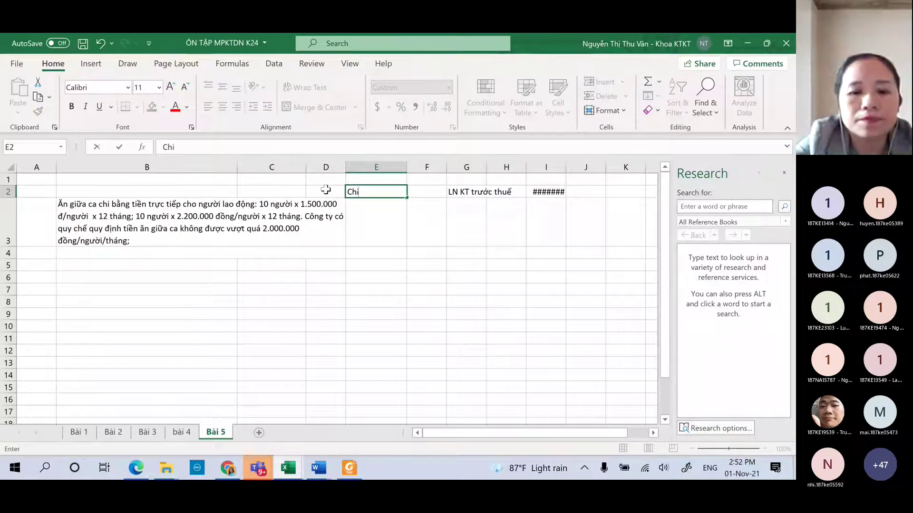
type(" phí khồn")
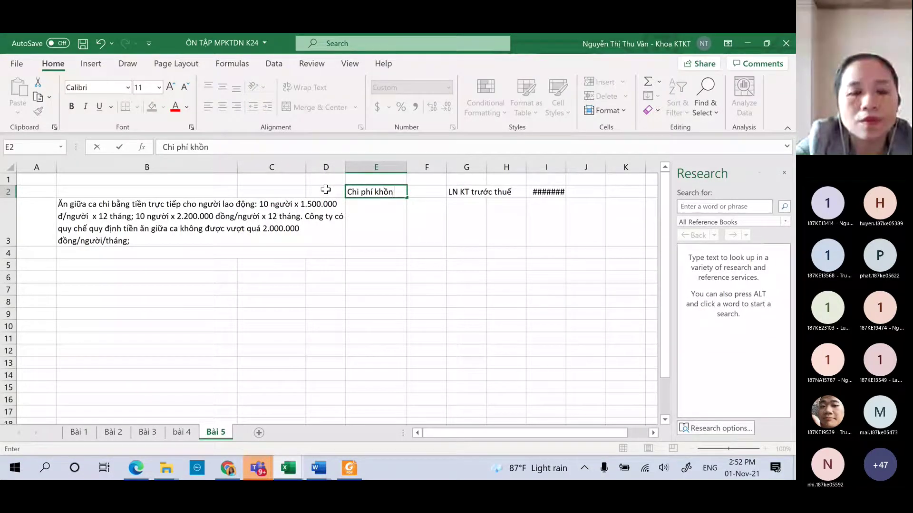
key("BackSpace")
key("BackSpace")
type("ông được tt")
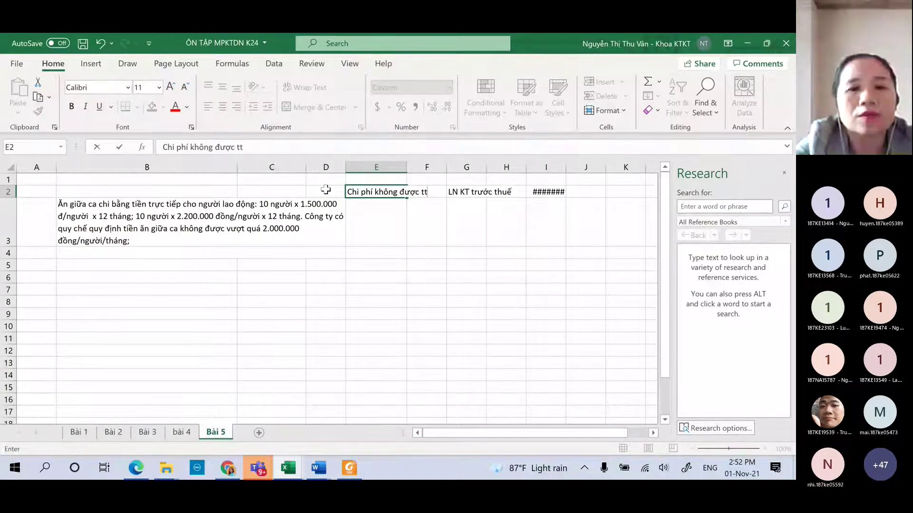
key("BackSpace")
key("BackSpace")
type("ruo")
key("BackSpace")
key("BackSpace")
key("BackSpace")
type("triwf")
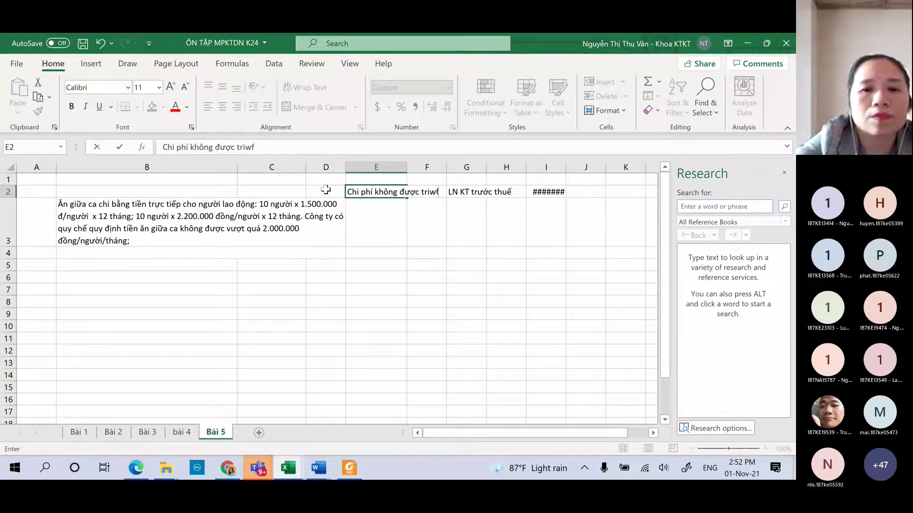
key("BackSpace")
key("BackSpace")
type("uwf")
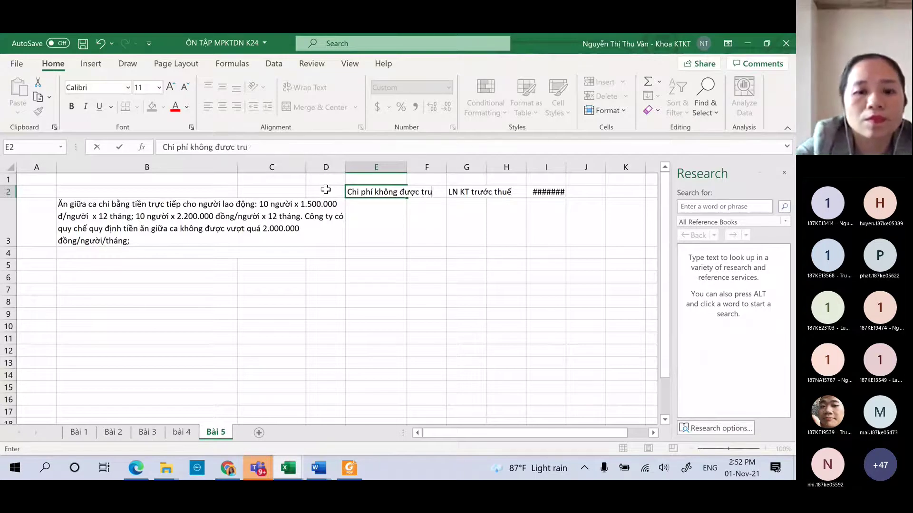
key("Return")
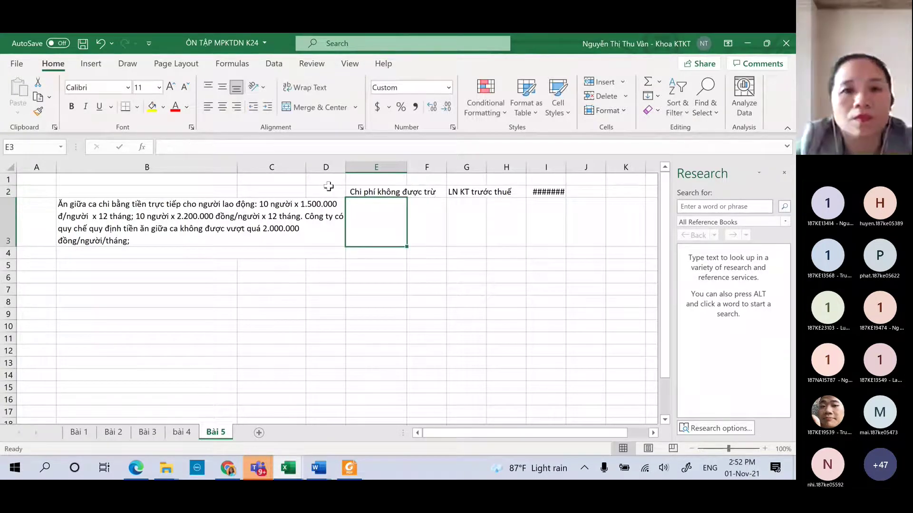
left_click(357, 192)
key("ctrl+b")
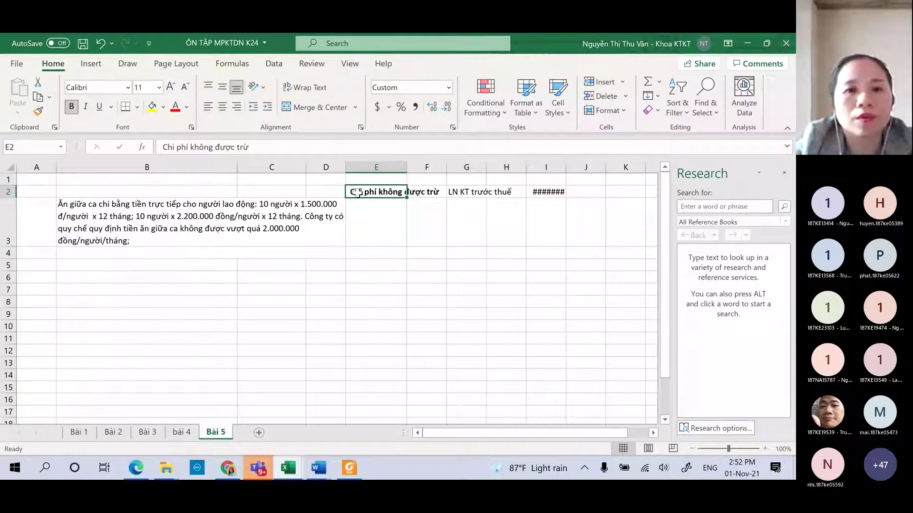
Enter the formula =10*200000 in E3 as the non-deductible part of the mid-shift meal expense.
key("Return")
type("=")
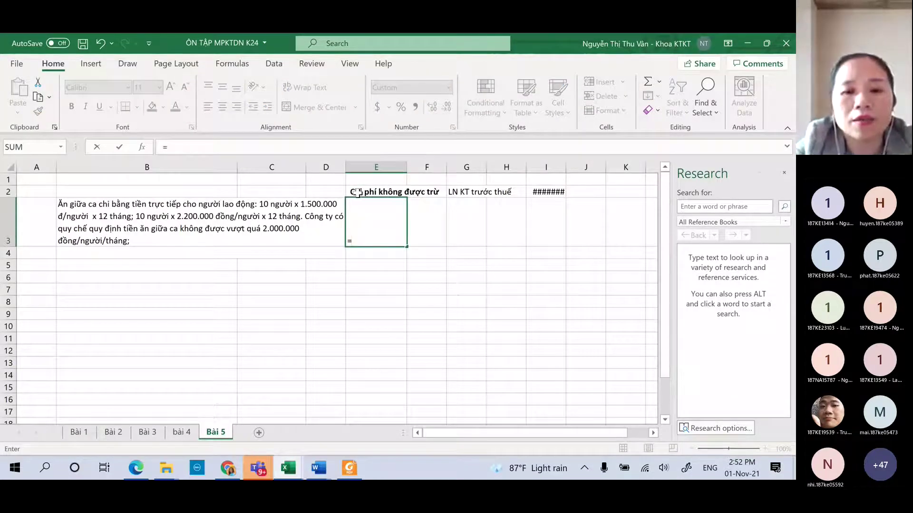
type("10*")
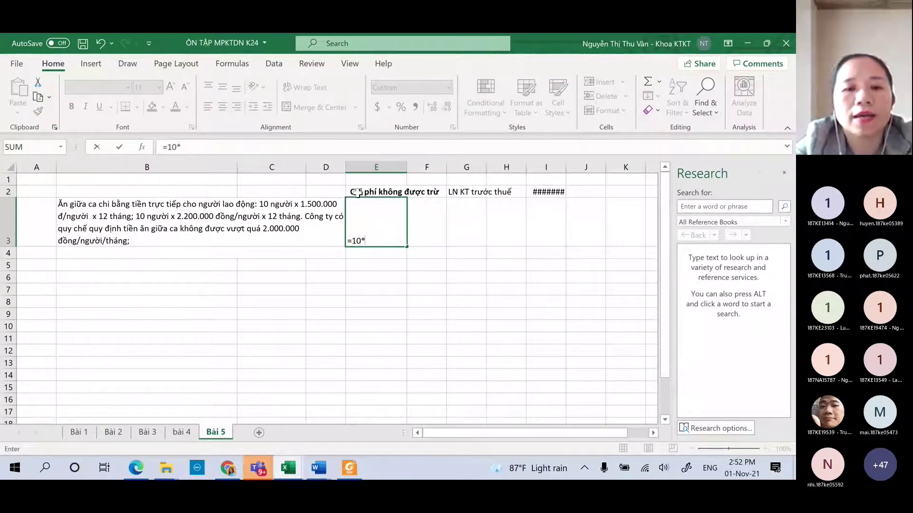
type("200000")
key("Return")
key("Home")
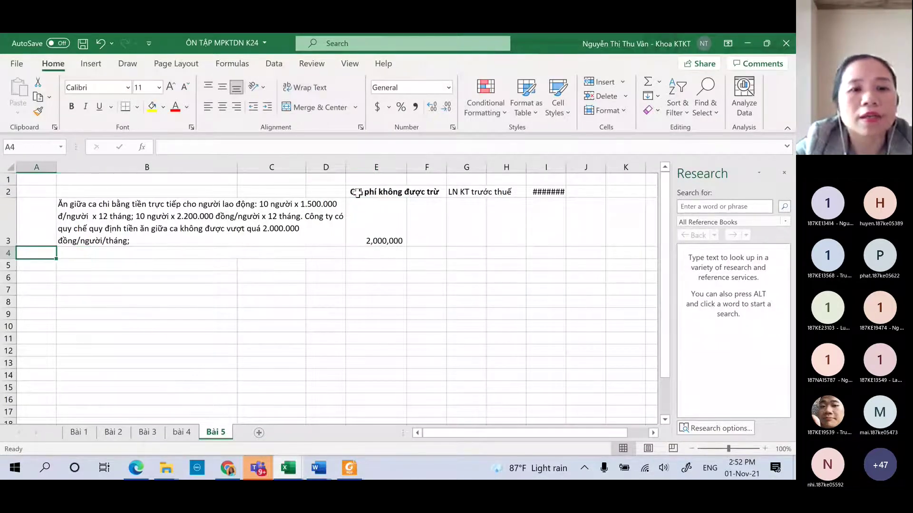
Switch to the BT ôn tập 5_K24 Word document and copy exercise 3's item on remuneration for the "ban kiểm soát", without its bullet.
key("alt+Tab")
key("alt+Tab")
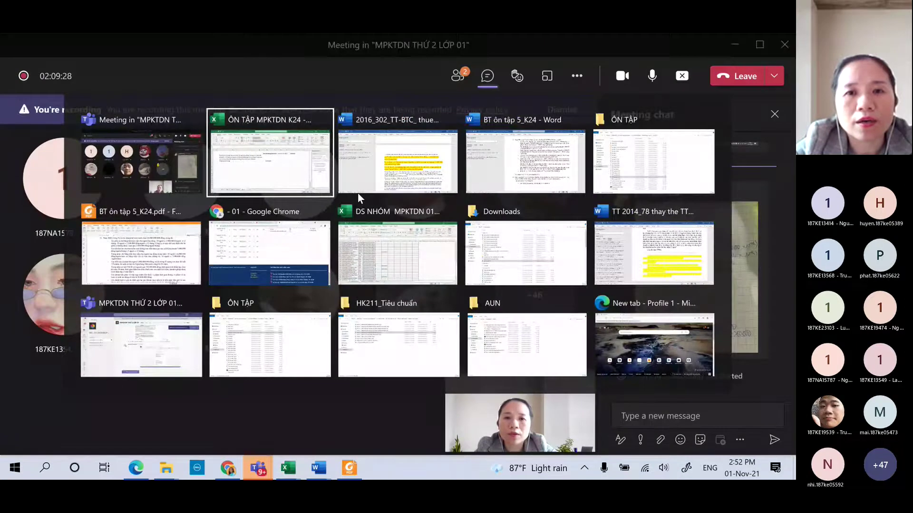
key("alt+Tab")
key("alt+Tab")
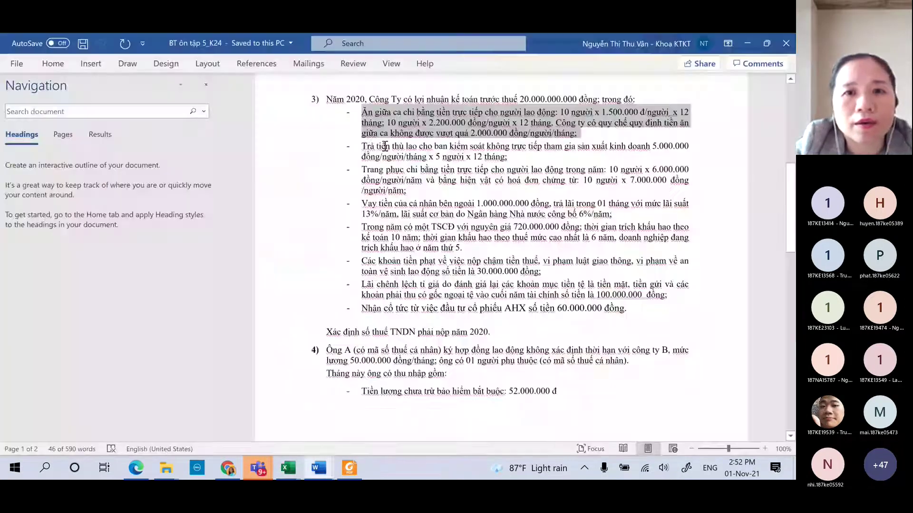
left_click_drag(361, 145, 506, 163)
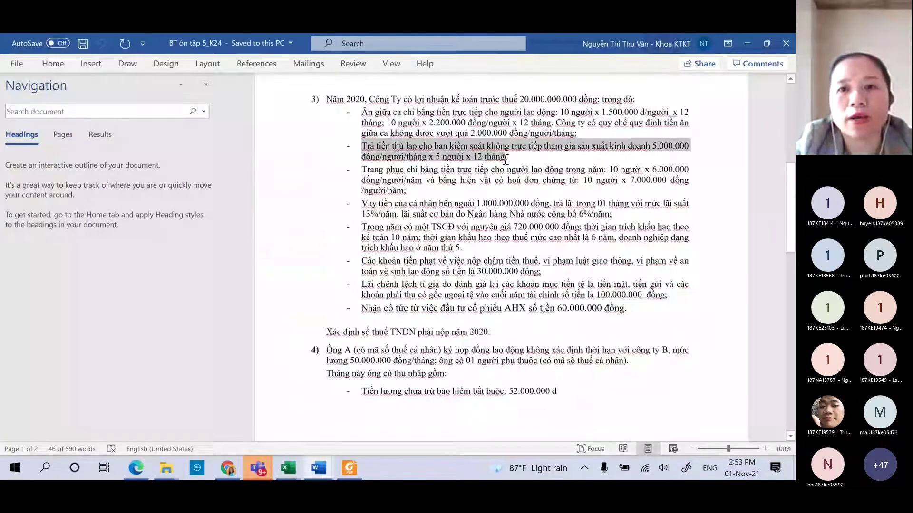
Switch back to the ÔN TẬP MPKTDN K24 Excel workbook and paste the copied item into B4, removing its trailing semicolon.
key("alt+Tab")
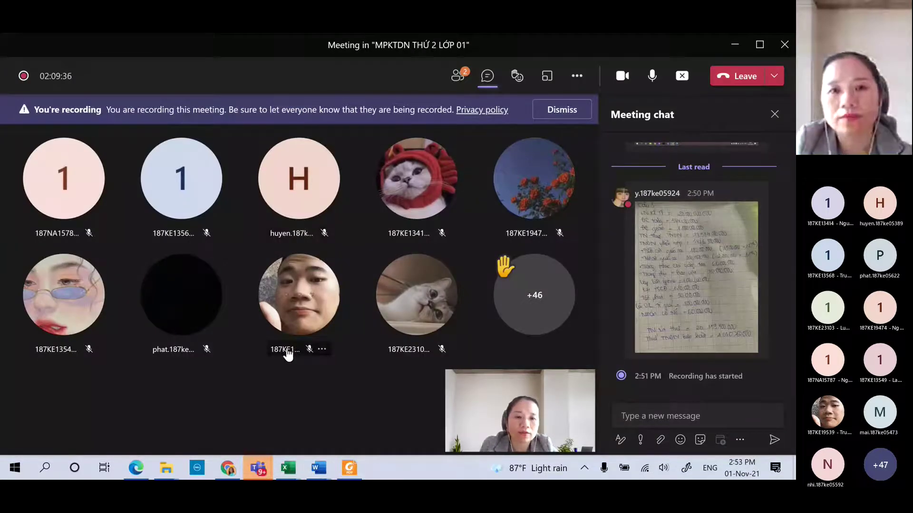
key("alt+Tab")
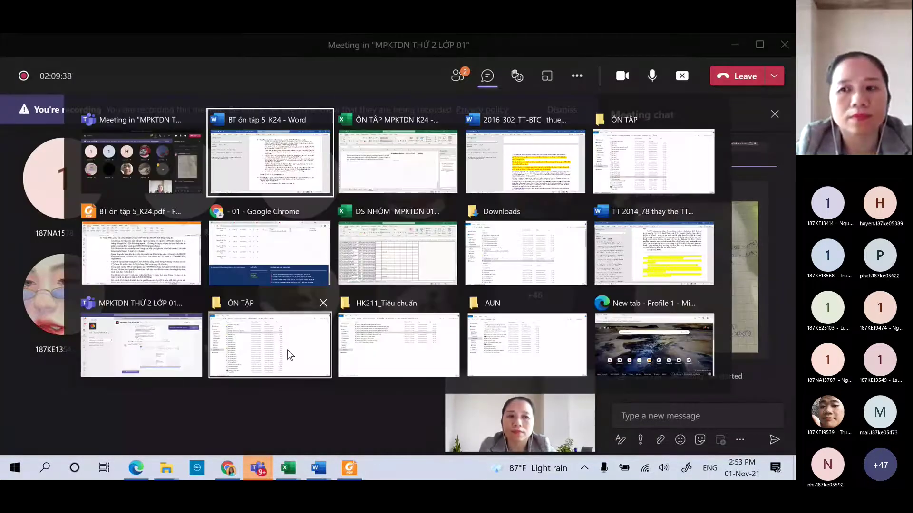
key("alt+Tab")
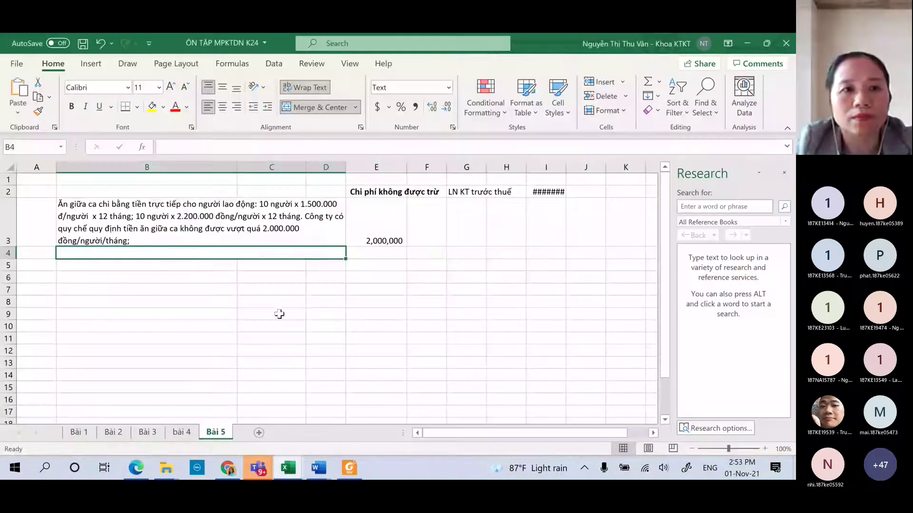
left_click(152, 245)
double_click(147, 255)
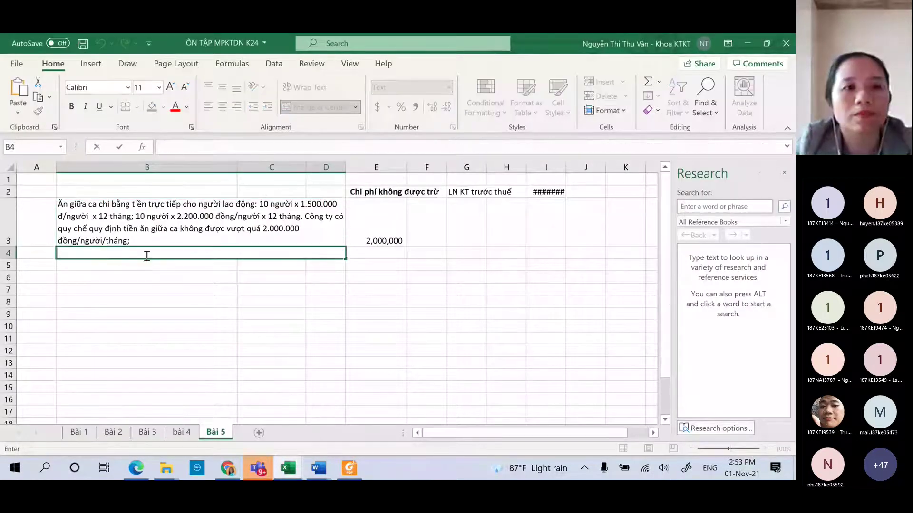
key("ctrl+v")
left_click(89, 255)
key("BackSpace")
key("BackSpace")
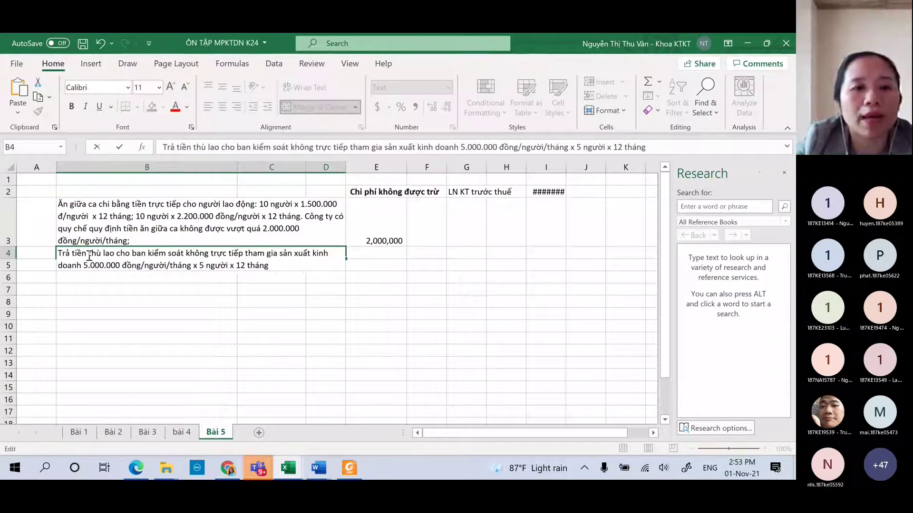
key("Return")
left_click(89, 256)
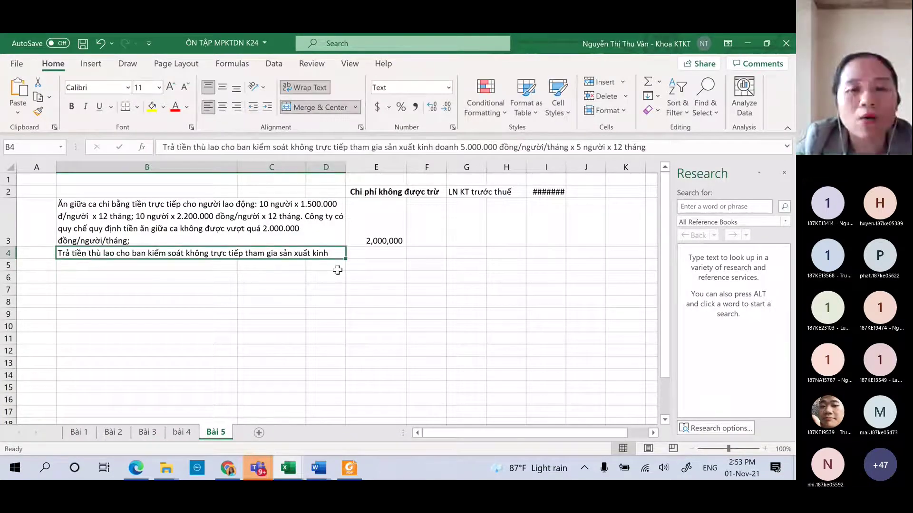
Extend the meal expense formula in E3 to twelve months as =10*200000*12.
left_click(227, 225)
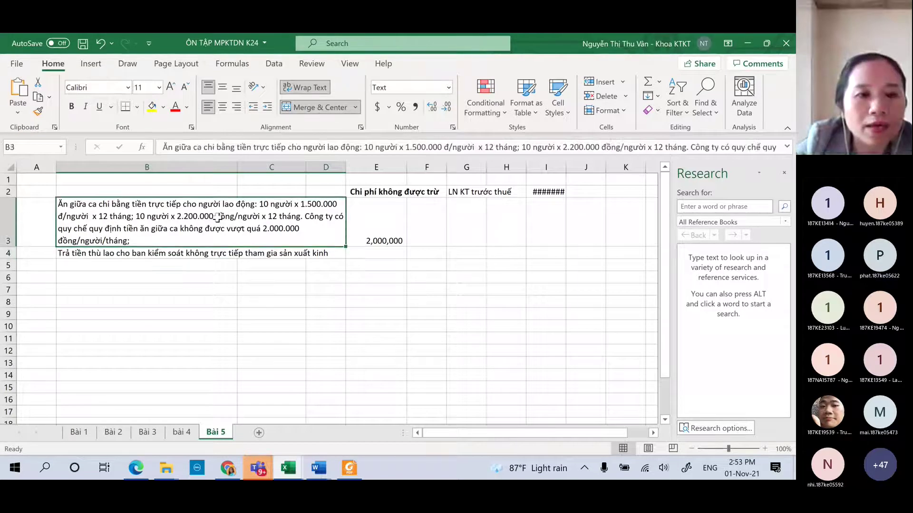
left_click(369, 226)
double_click(370, 227)
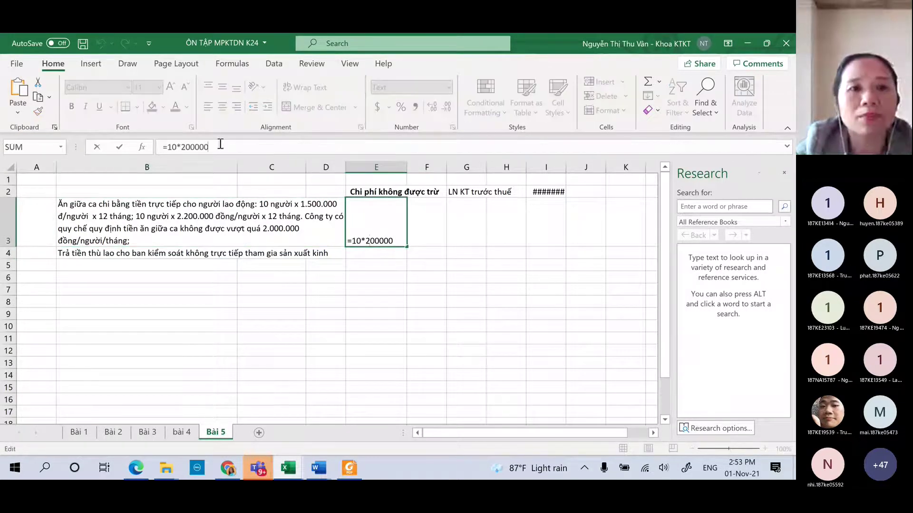
type("*12")
key("Return")
Enter the formula =5000000*10*12 in E4 as the non-deductible remuneration expense.
key("Left")
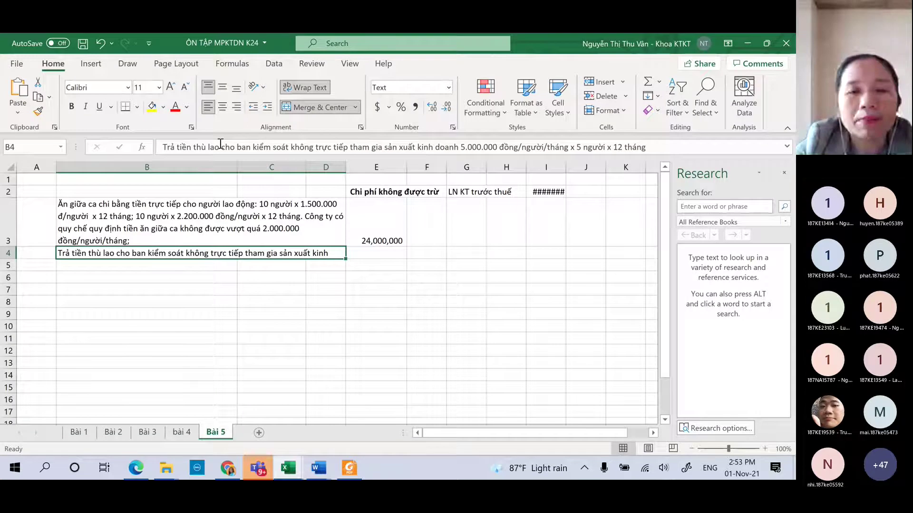
key("Right")
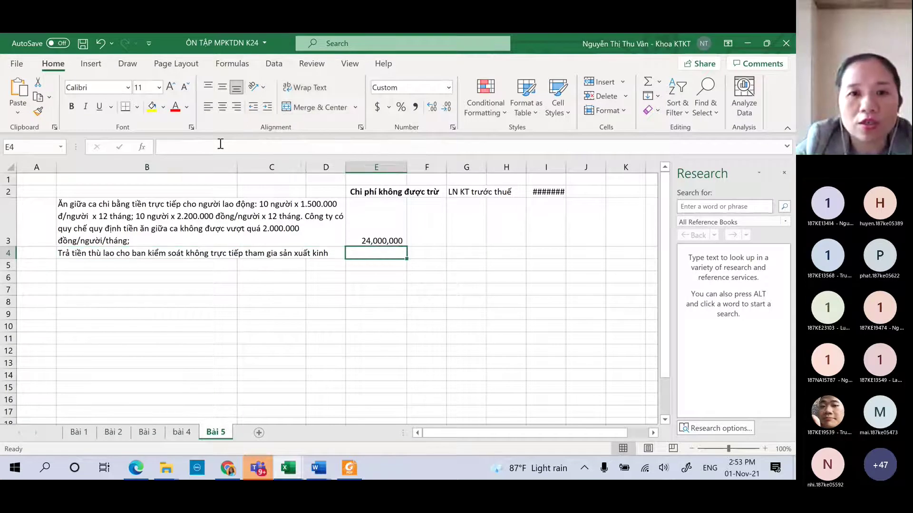
type("=5000000%")
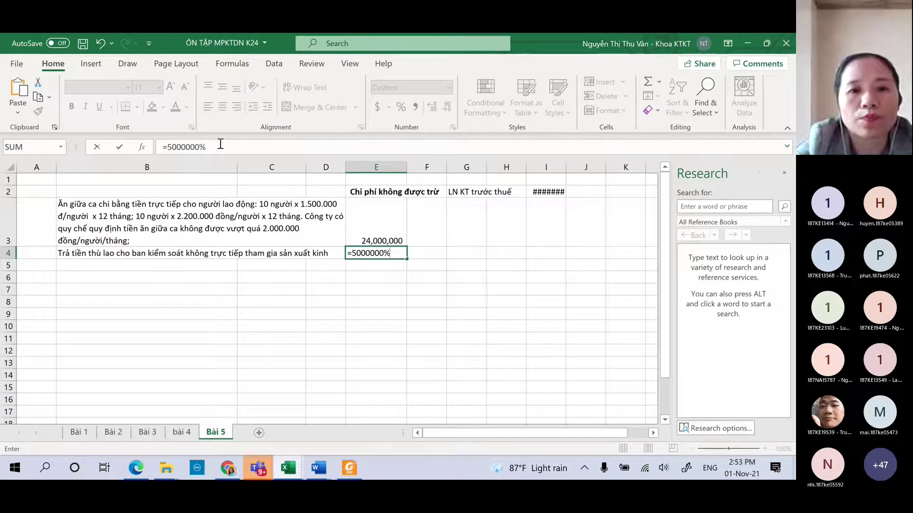
key("BackSpace")
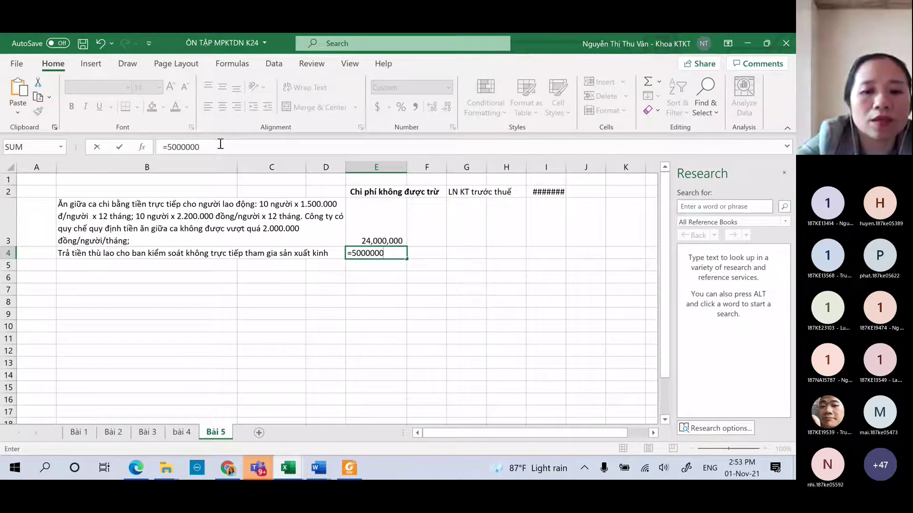
type("*10*1")
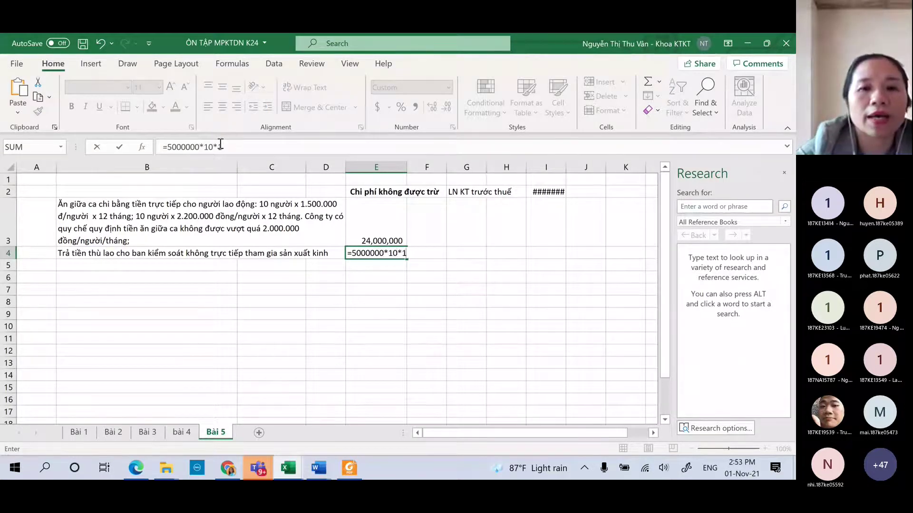
type("2")
key("Return")
key("Up")
key("Left")
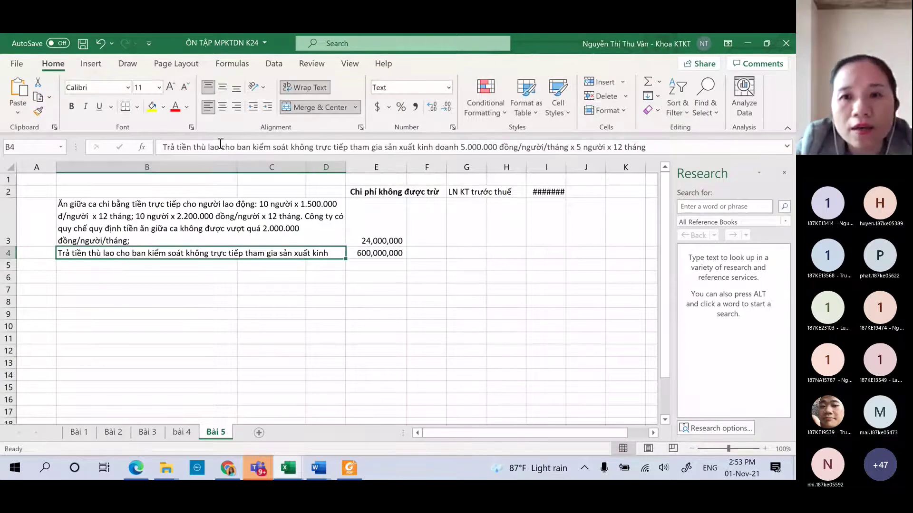
Correct the remuneration formula in E4 to use 5 people, as =5000000*5*12.
key("Right")
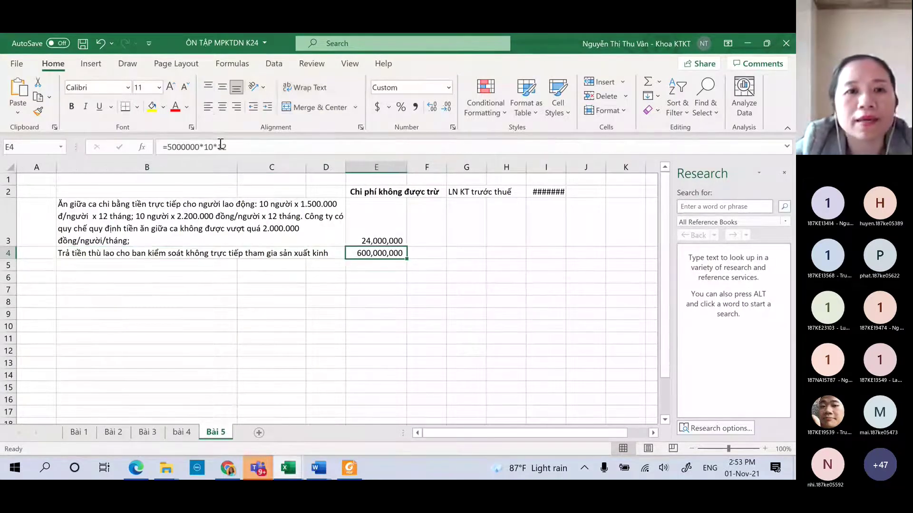
left_click(216, 146)
key("BackSpace")
key("BackSpace")
type("5")
key("Return")
key("Left")
key("Left")
key("Left")
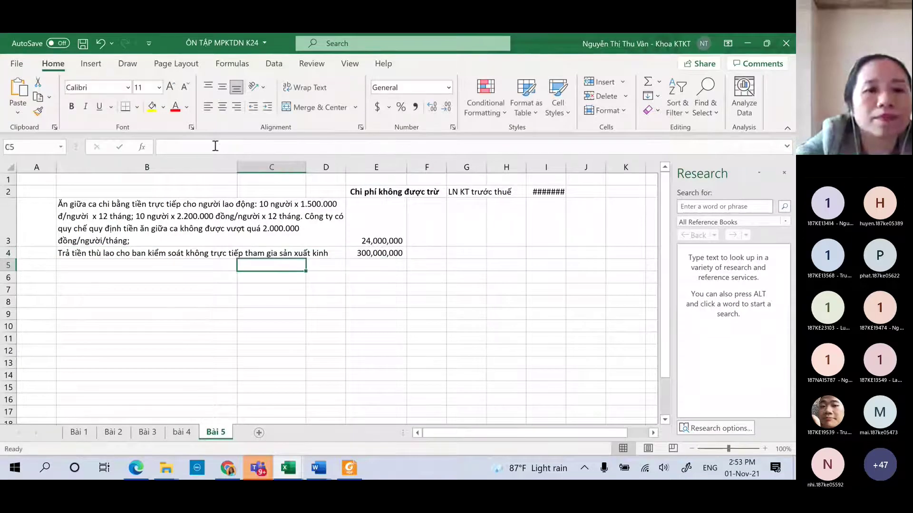
Switch to the BT ôn tập 5_K24 Word document and copy exercise 3's item on clothing ("Trang phục") expenses, without its bullet.
key("alt+Tab")
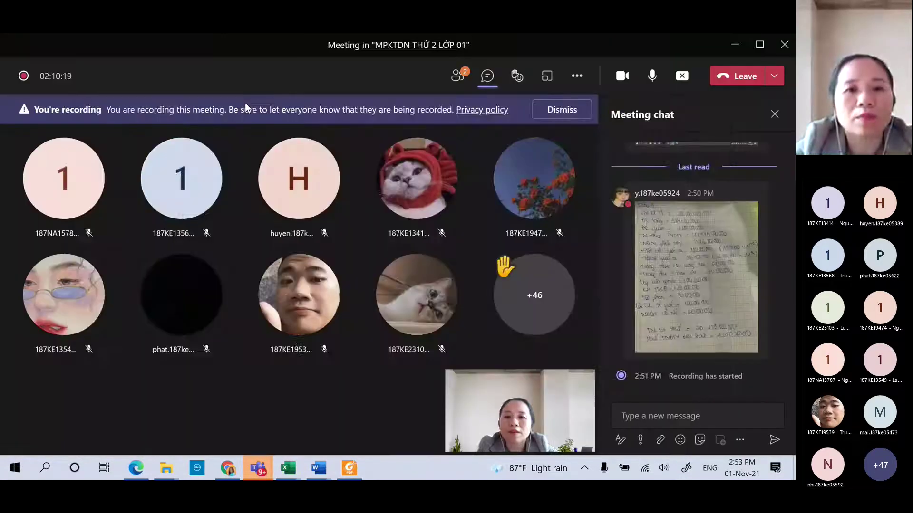
key("alt+Tab")
key("Tab")
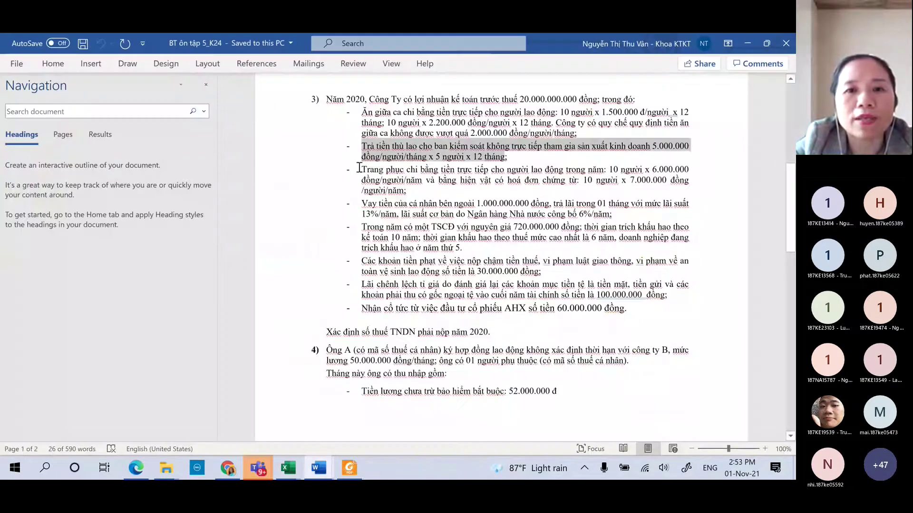
left_click_drag(359, 168, 406, 191)
key("ctrl+c")
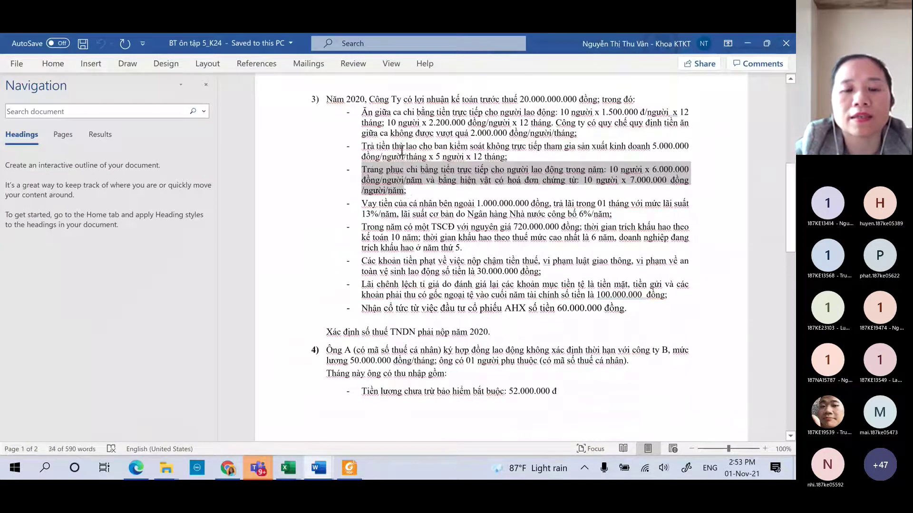
Switch back to the ÔN TẬP MPKTDN K24 Excel workbook and paste the copied clothing item into B5.
key("alt+Tab")
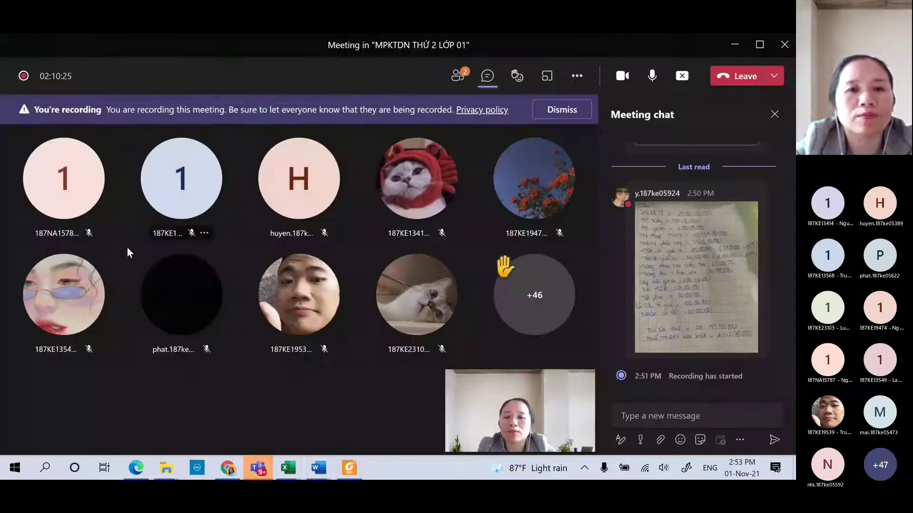
key("alt+Tab")
key("Tab")
left_click(111, 261)
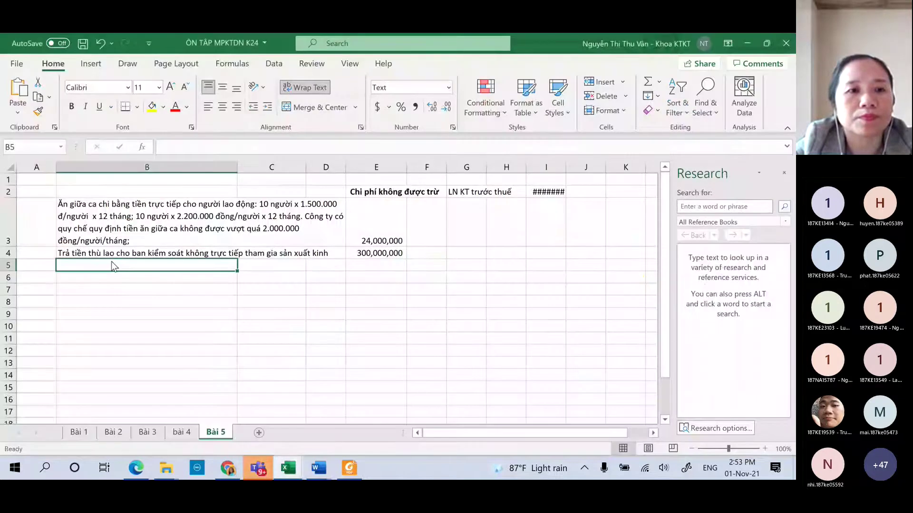
key("Up")
key("Up")
left_click(88, 268)
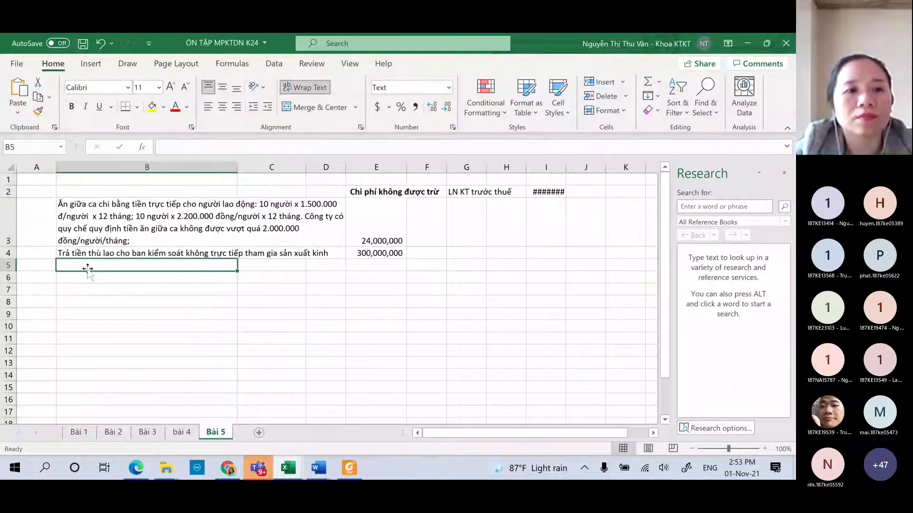
key("ctrl+v")
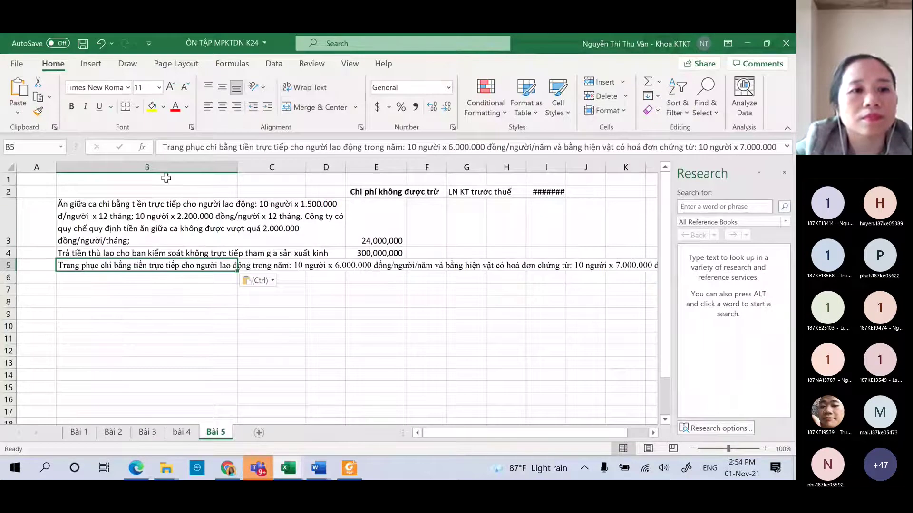
left_click(112, 252)
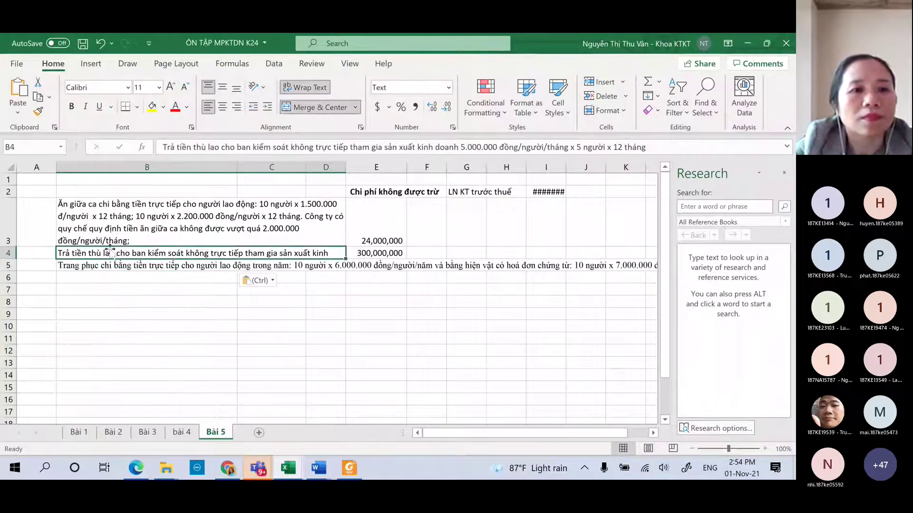
left_click(115, 162)
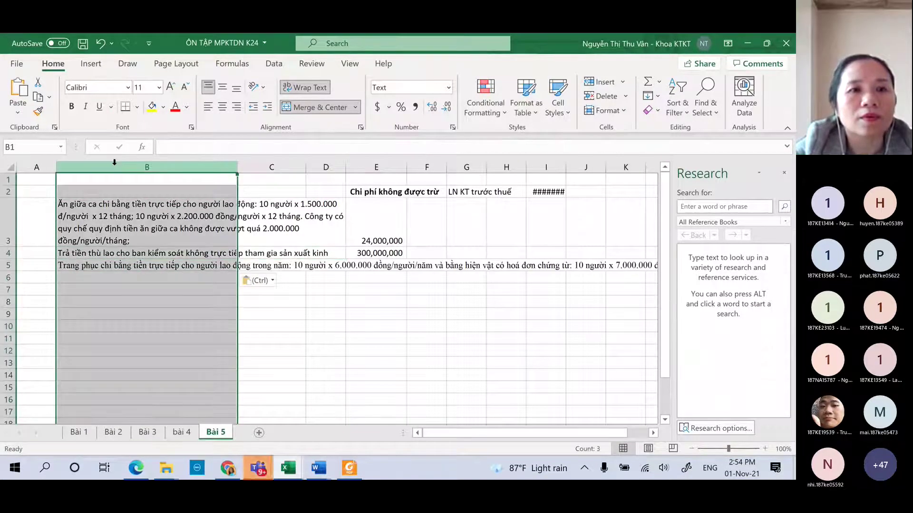
key("shift+Right")
key("shift+Right")
key("shift+Right")
key("shift+Left")
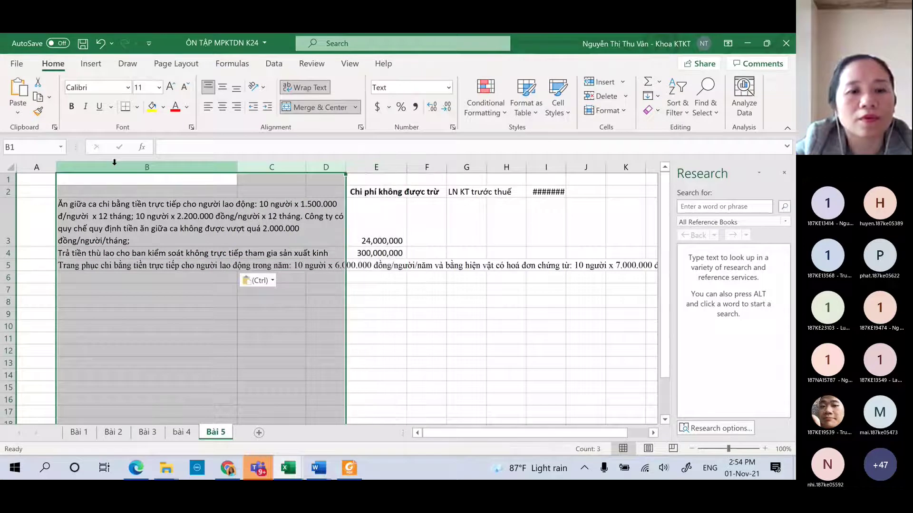
Merge and center the clothing item across B5:D5.
key("Down")
key("Down")
key("Down")
key("Down")
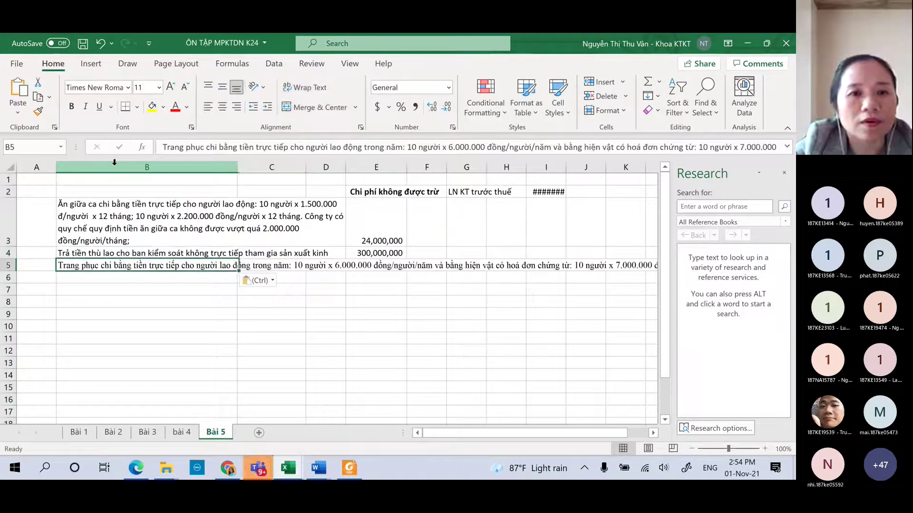
key("shift+Right")
key("shift+Right")
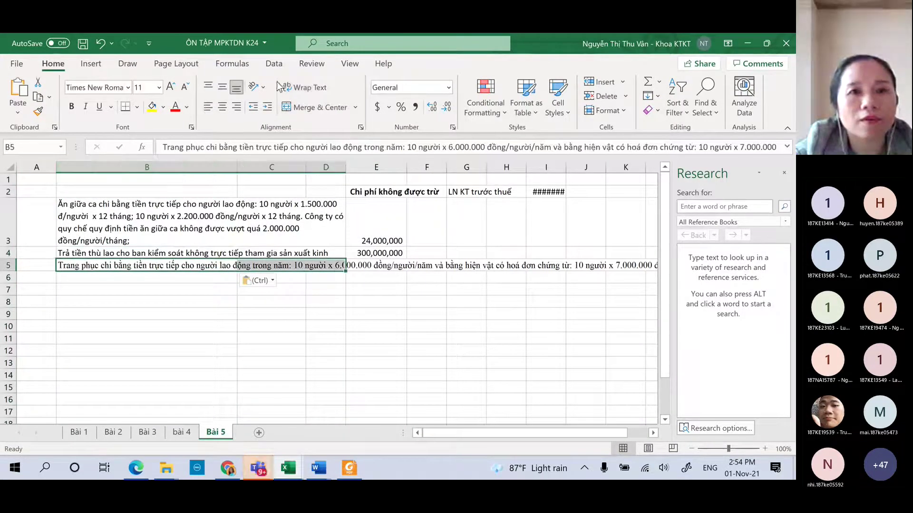
left_click(305, 107)
Merge and center columns B to D separately in each of rows 6 to 9.
key("Down")
key("shift+Right")
key("shift+Right")
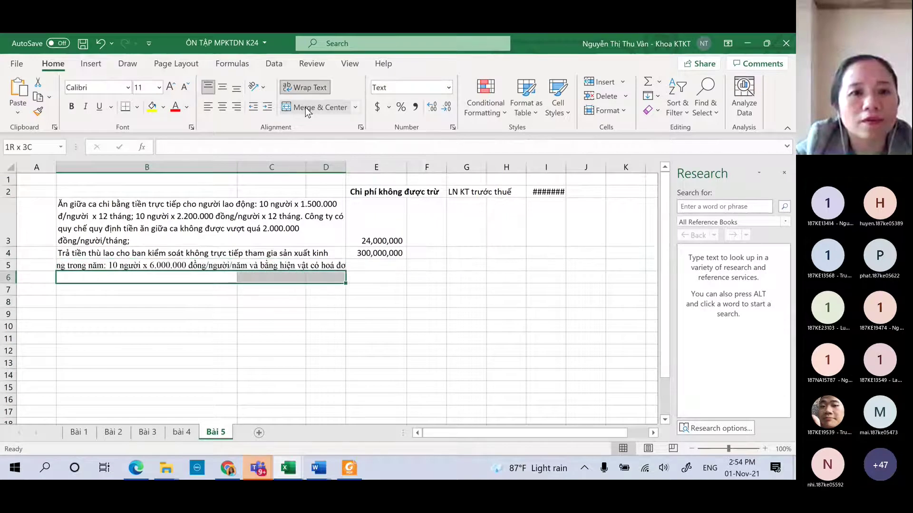
left_click(305, 107)
key("Down")
key("shift+Right")
key("shift+Right")
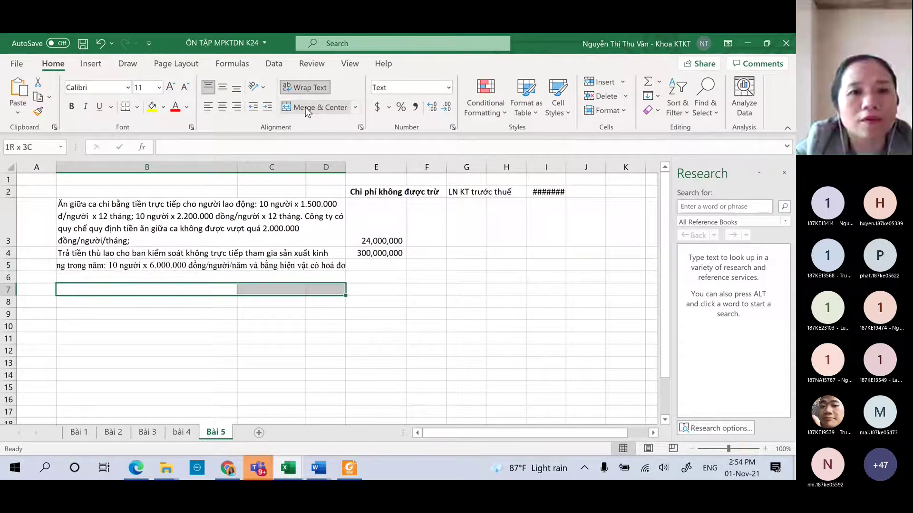
left_click(305, 107)
key("Down")
key("shift+Right")
key("shift+Right")
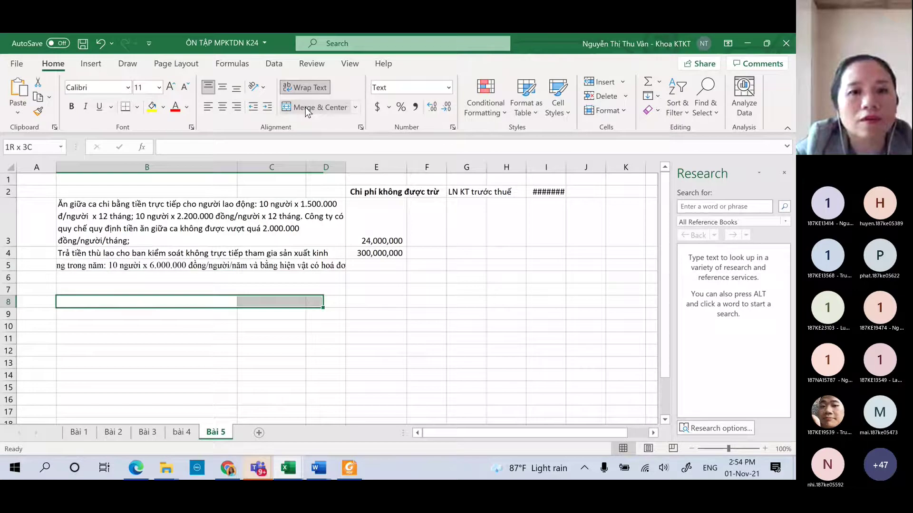
left_click(305, 107)
key("Down")
key("shift+Right")
key("shift+Right")
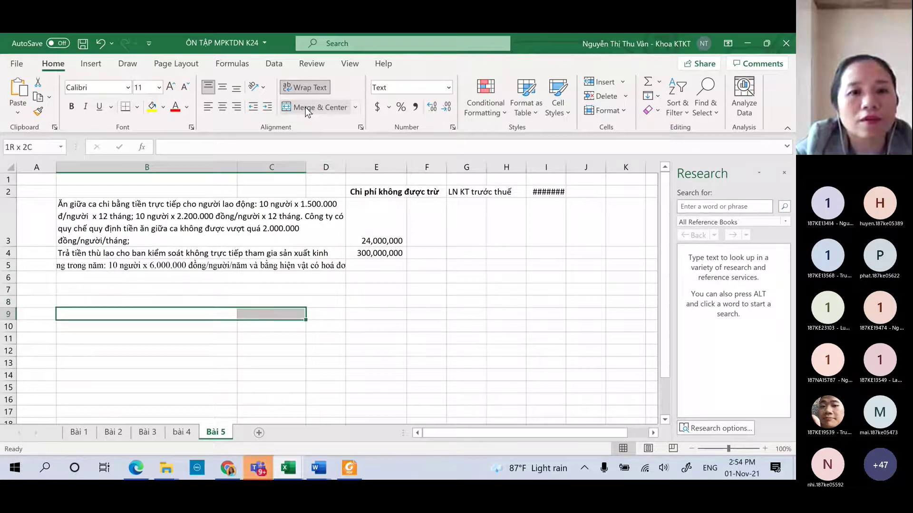
left_click(305, 107)
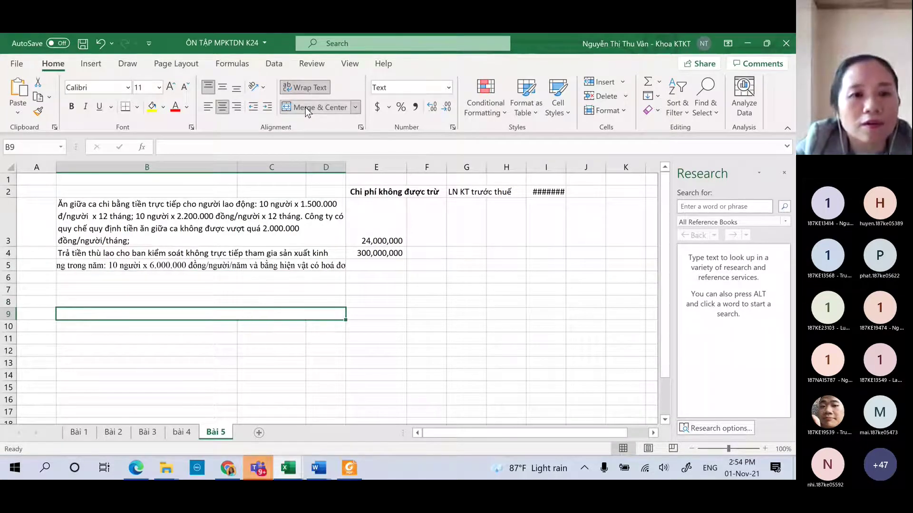
Enter the formula =10*1000000 in E5 as the non-deductible clothing expense.
key("Down")
key("Up")
key("Up")
key("Up")
key("Up")
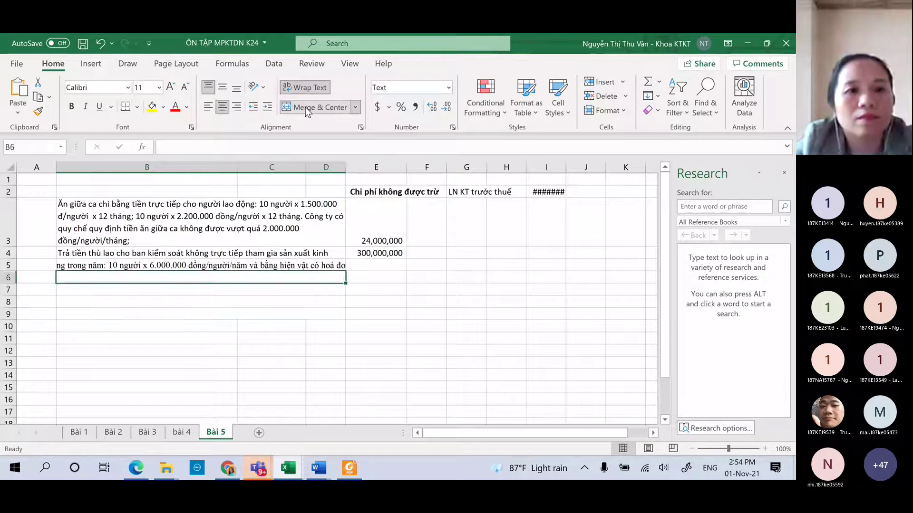
key("Up")
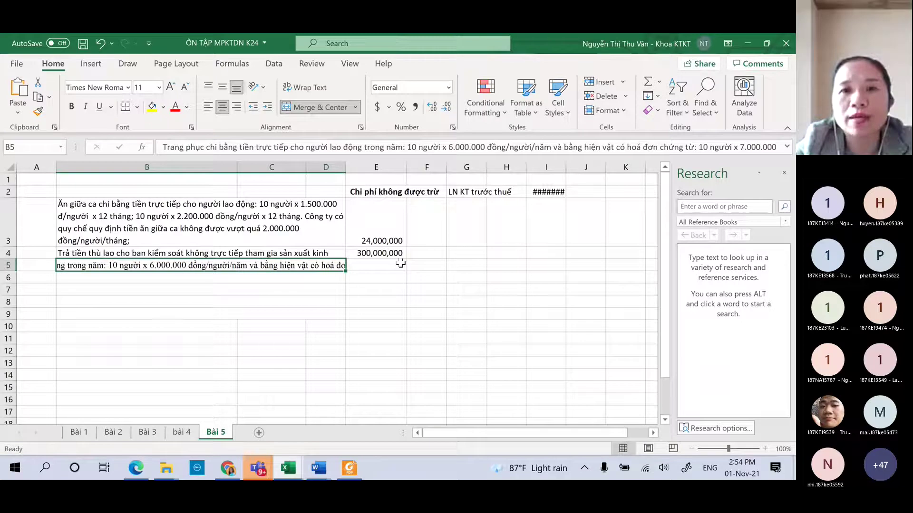
left_click(383, 265)
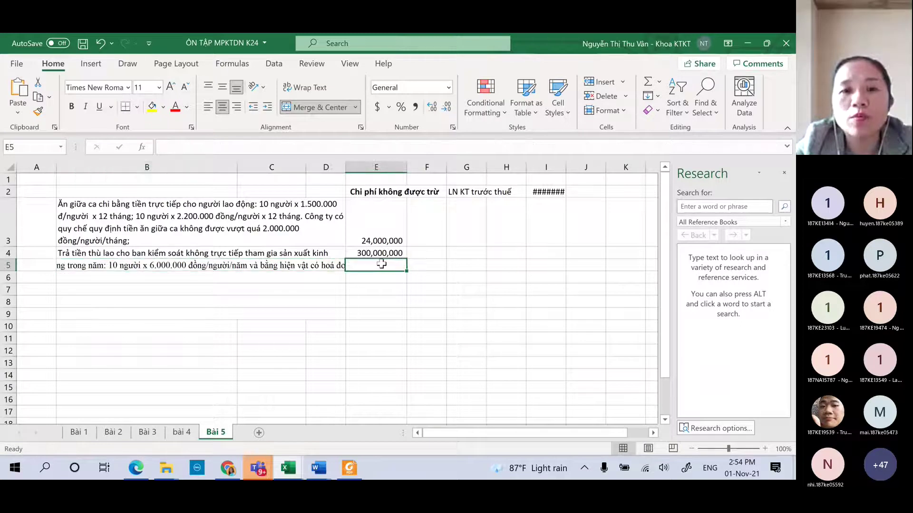
type("=10*1000000")
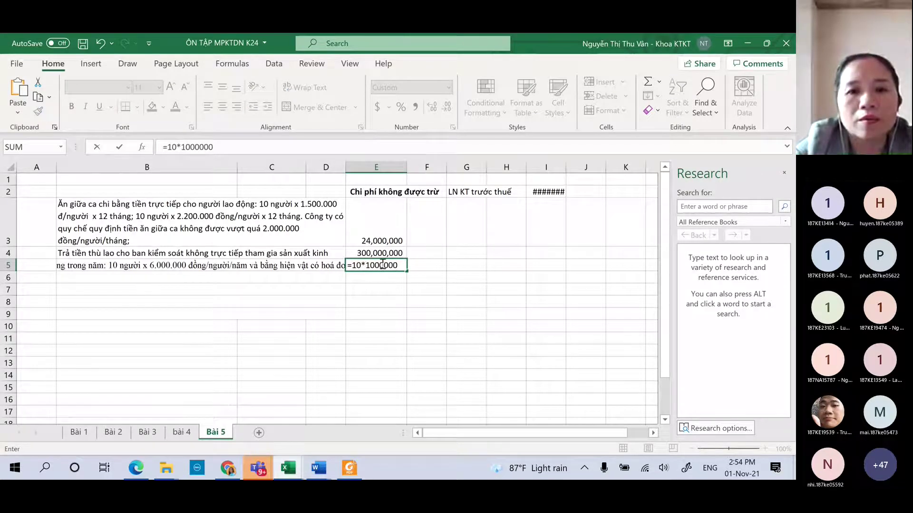
key("Return")
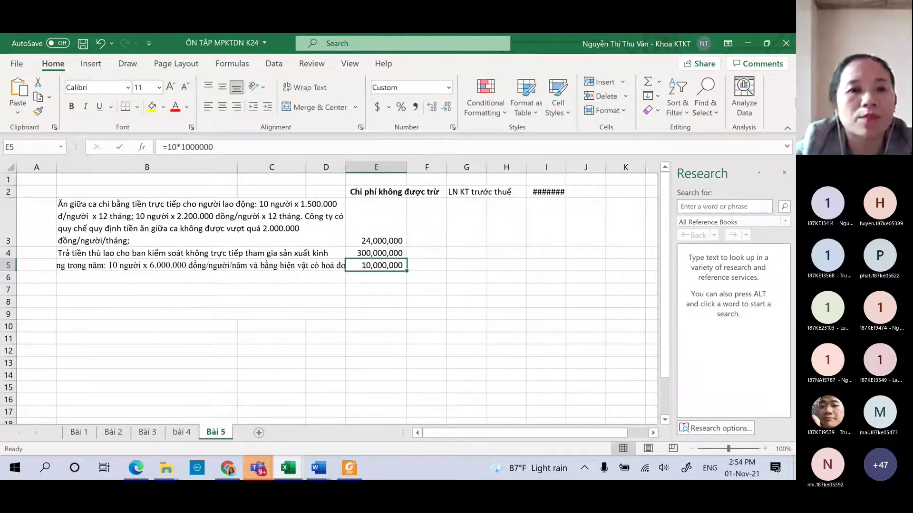
Switch to the BT ôn tập 5_K24 Word document and copy exercise 3's item on the 1.000.000.000 đồng loan from an outside individual.
left_click(200, 265)
key("alt+Tab")
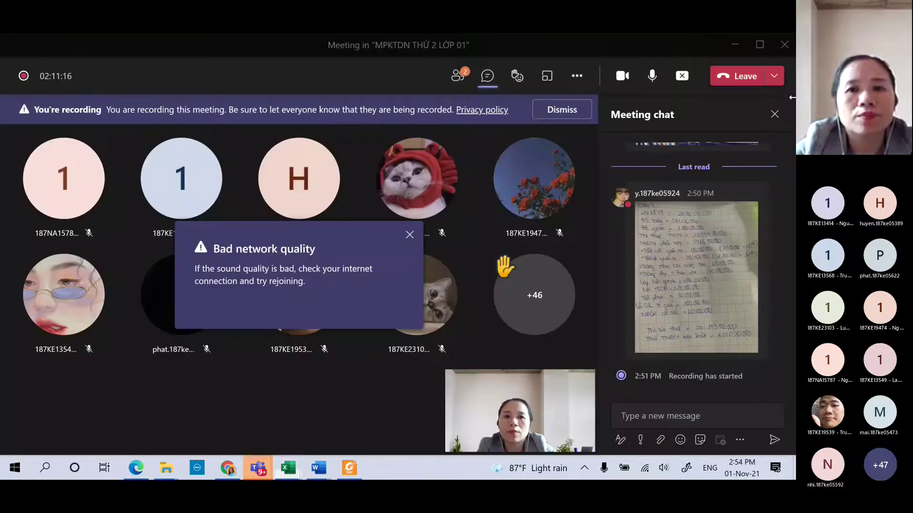
key("alt+Tab")
key("Tab")
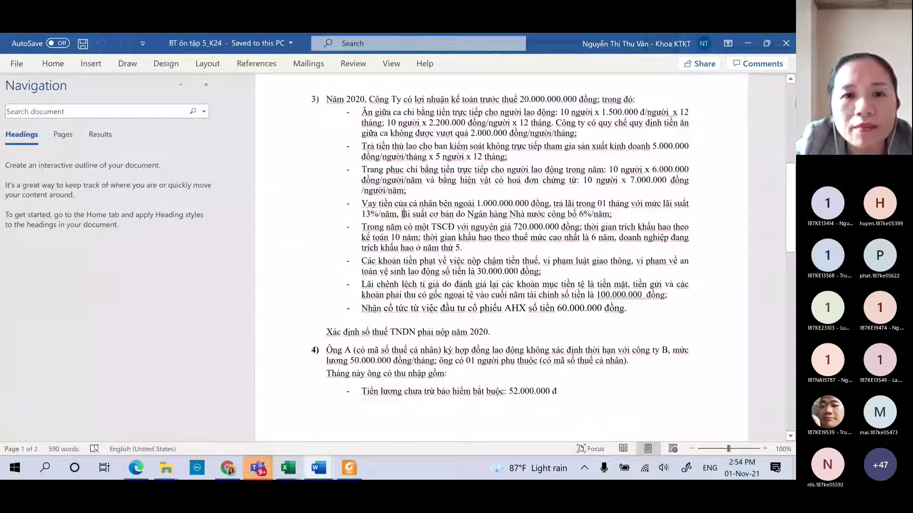
left_click_drag(363, 204, 631, 219)
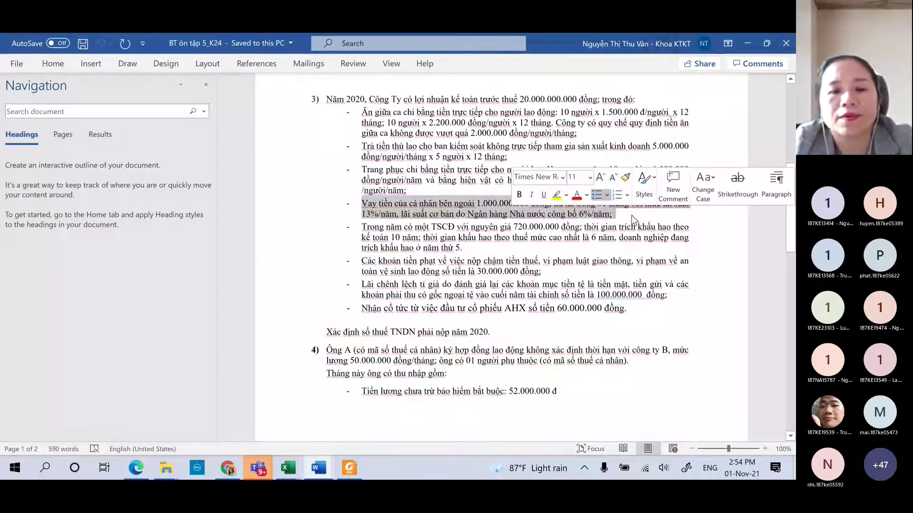
Switch back to the ÔN TẬP MPKTDN K24 Excel workbook and paste the loan item into merged cell B6, without its bullet dash and trailing semicolon.
key("alt+Tab")
key("alt+Tab")
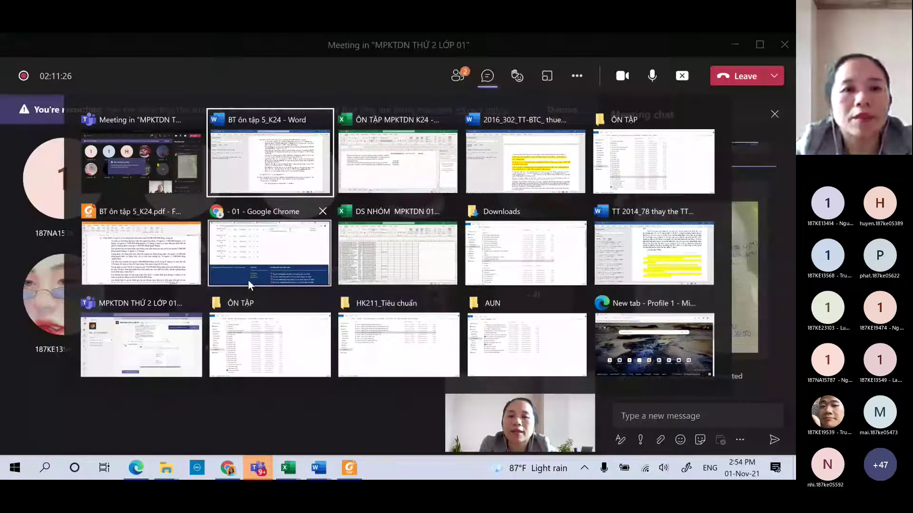
key("Tab")
left_click(162, 280)
double_click(162, 281)
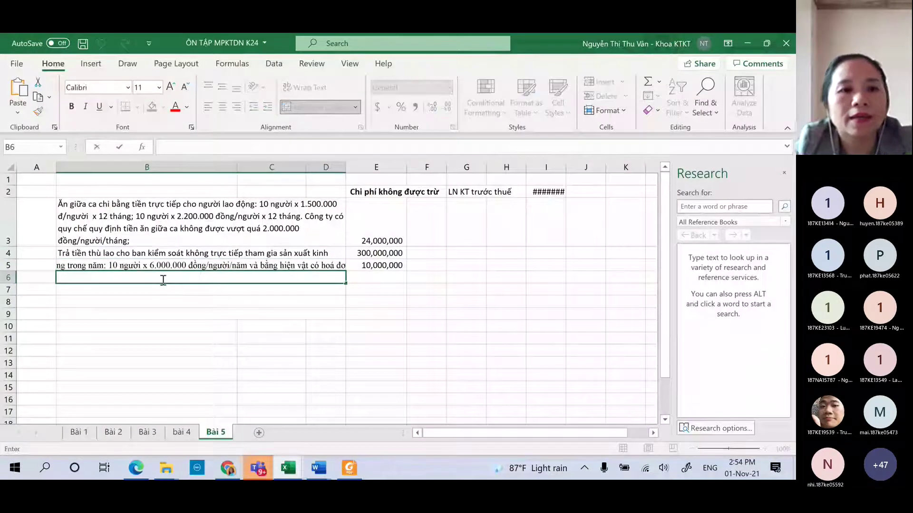
type("-\tVay tiền của cá nhân bên ngoài 1.000.000.000 đồng, trả lãi trong 01 tháng với mức lãi suất 13%/năm, lãi suất cơ bản do Ngân hàng Nhà nước công bố 6%/năm")
key("BackSpace")
key("BackSpace")
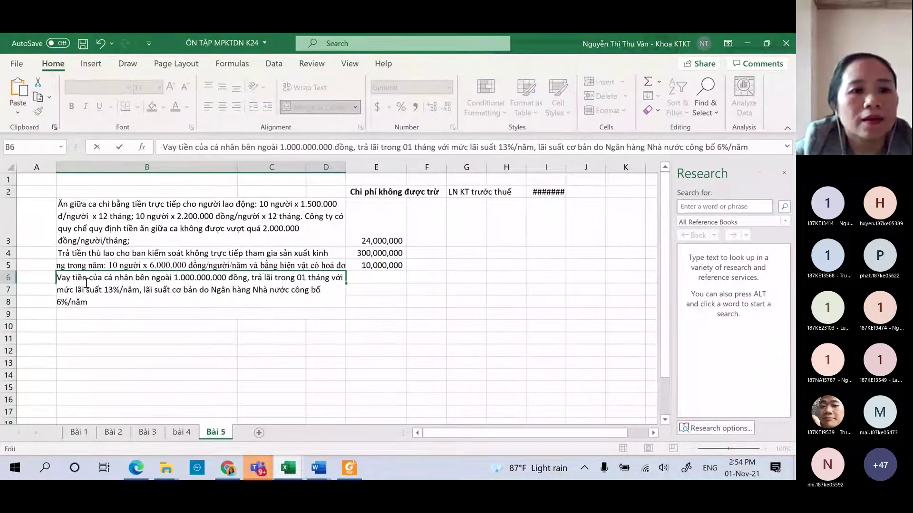
Review exercise 3's items in the BT ôn tập 5_K24 Word document, and return to the loan item in B6 of the Excel workbook.
key("alt+Tab")
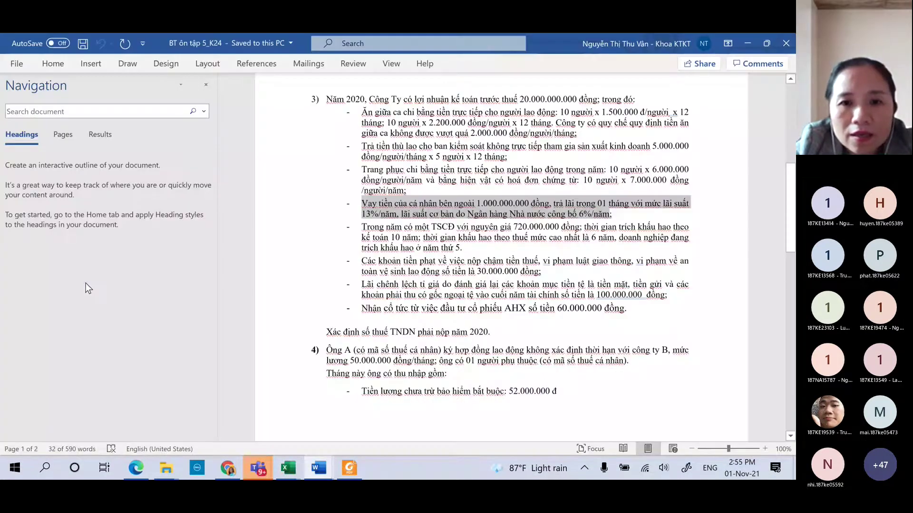
key("shift+F5")
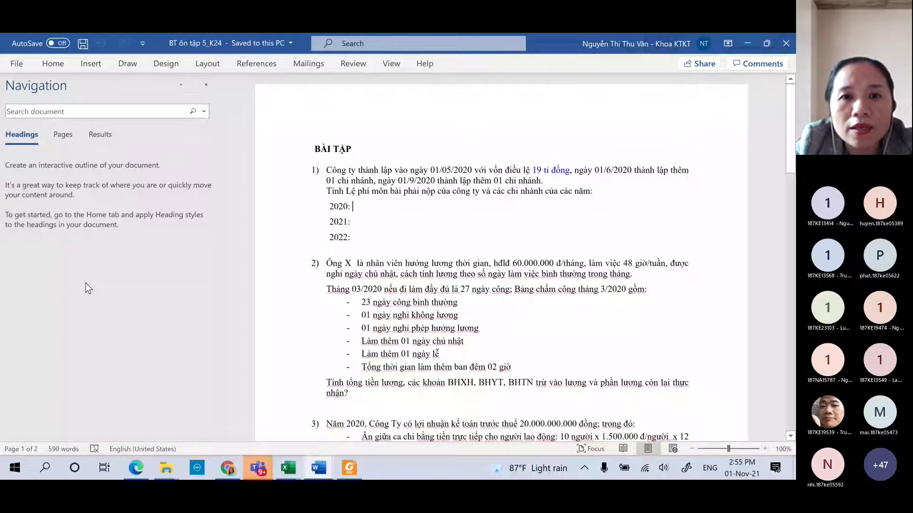
key("Page_Down")
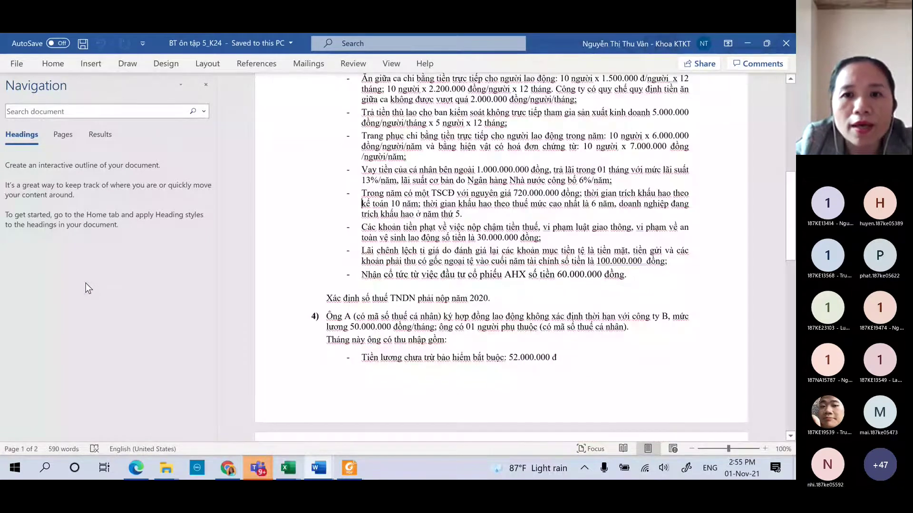
key("alt+Tab")
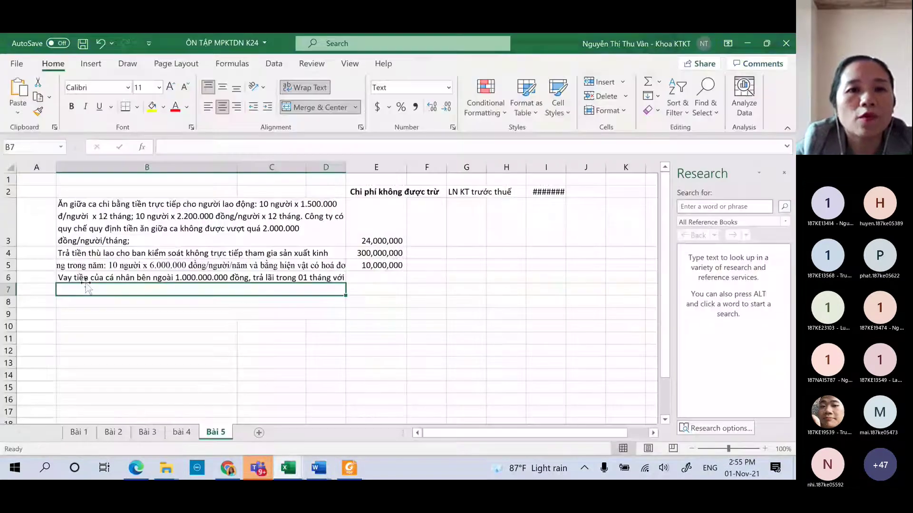
left_click(73, 256)
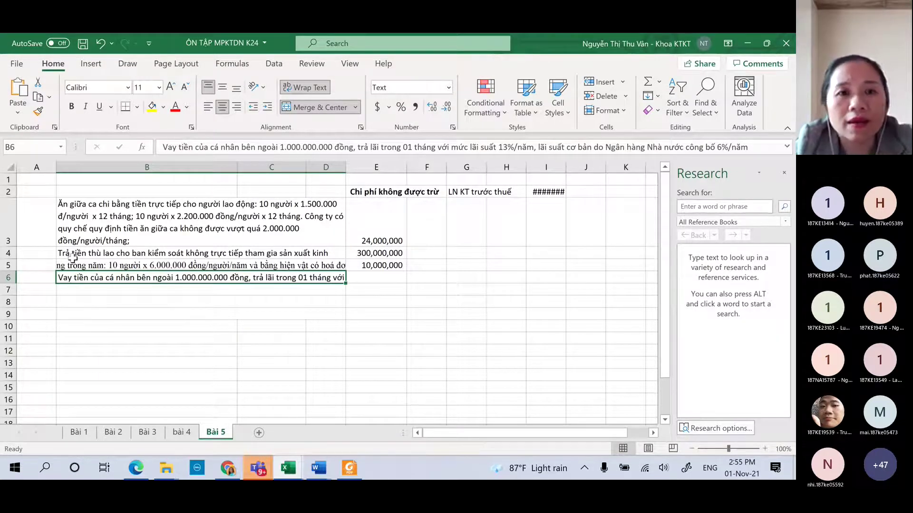
key("alt+Tab")
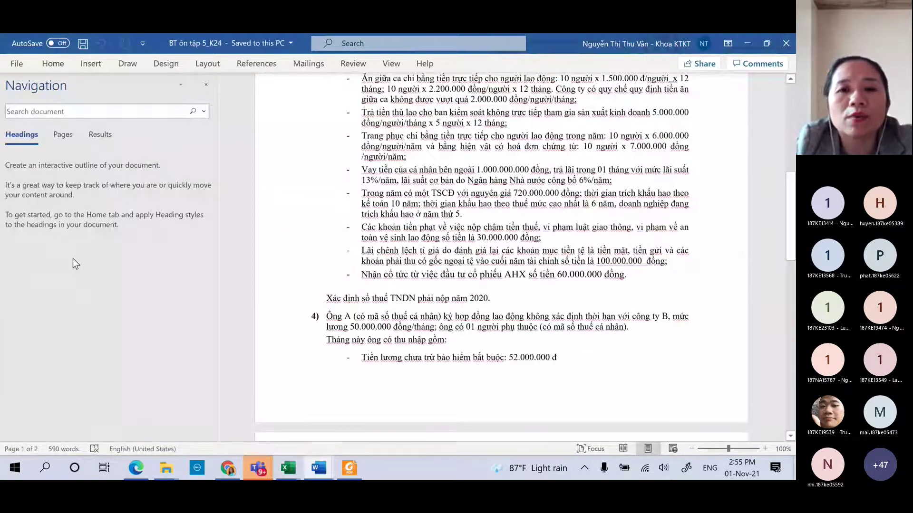
key("alt+Tab")
key("alt+Tab")
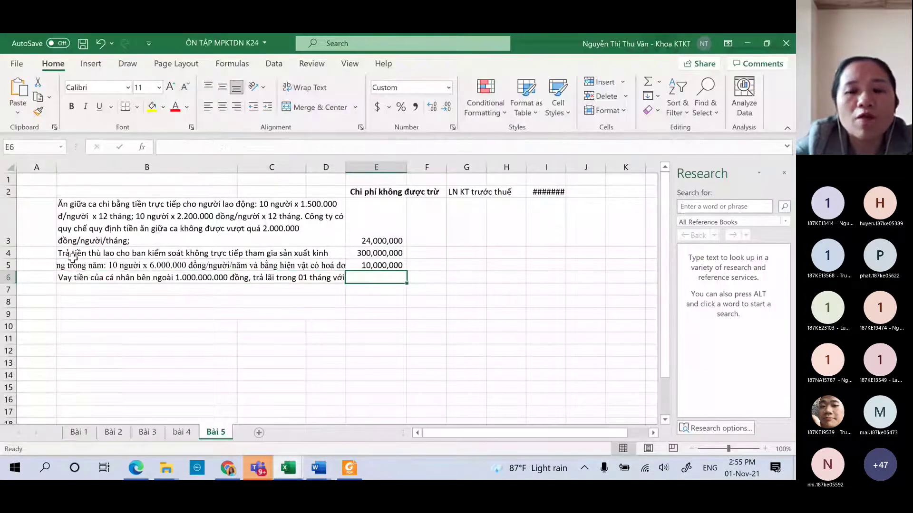
type("=1000000")
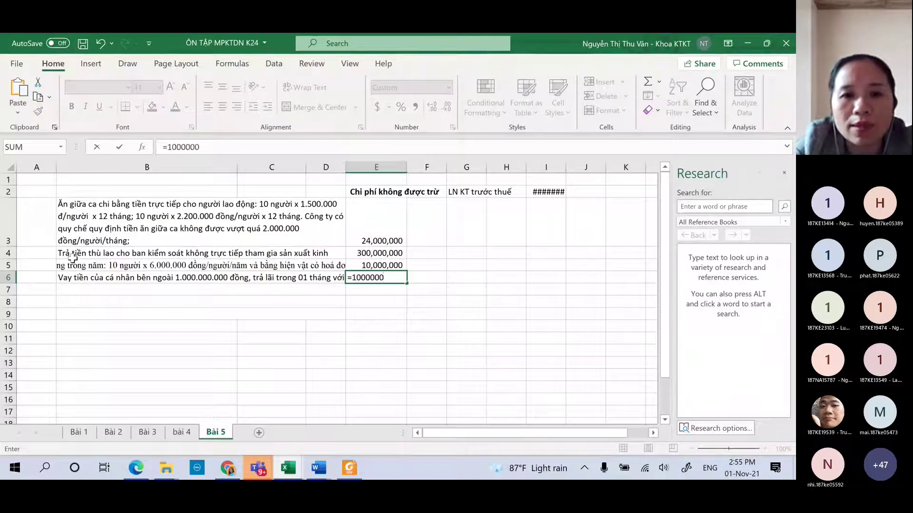
type("000")
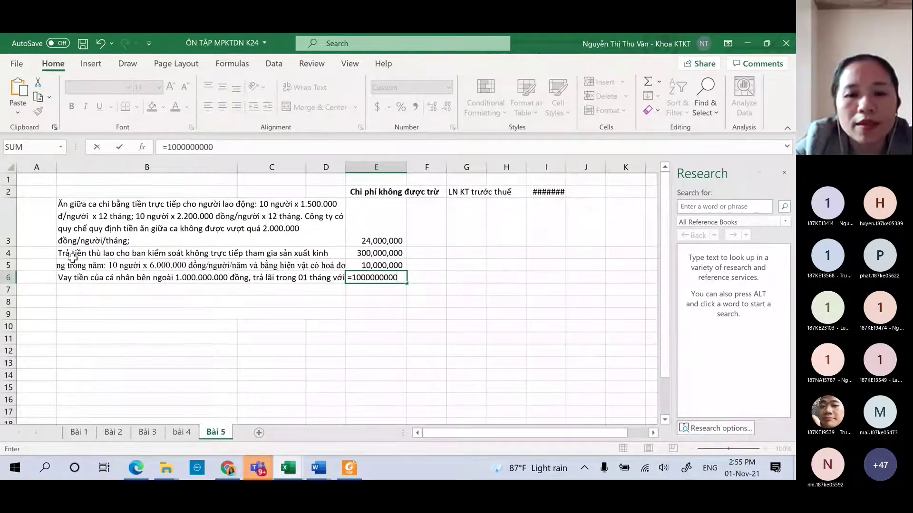
type("%")
key("BackSpace")
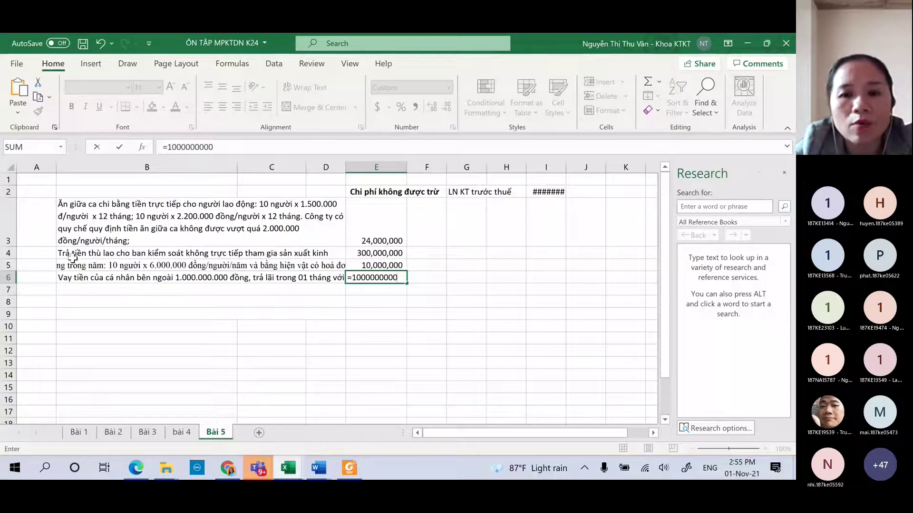
type("*13")
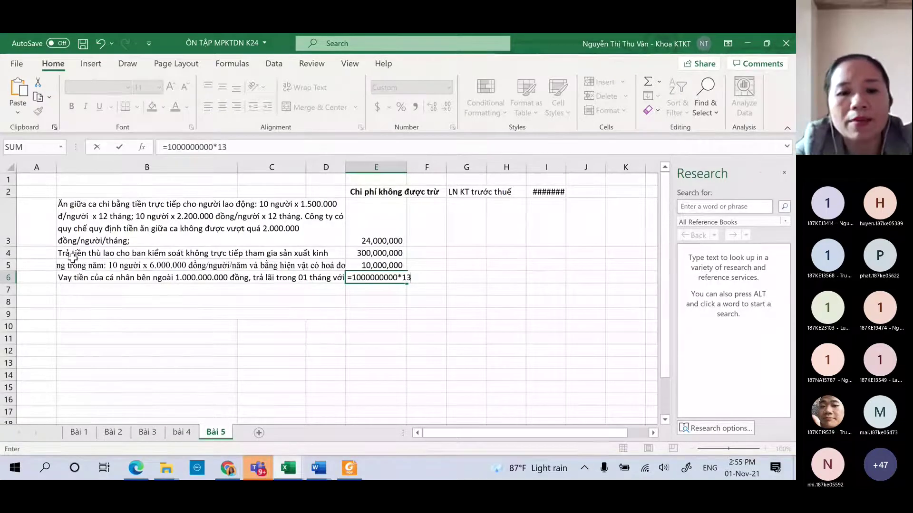
type("%/12")
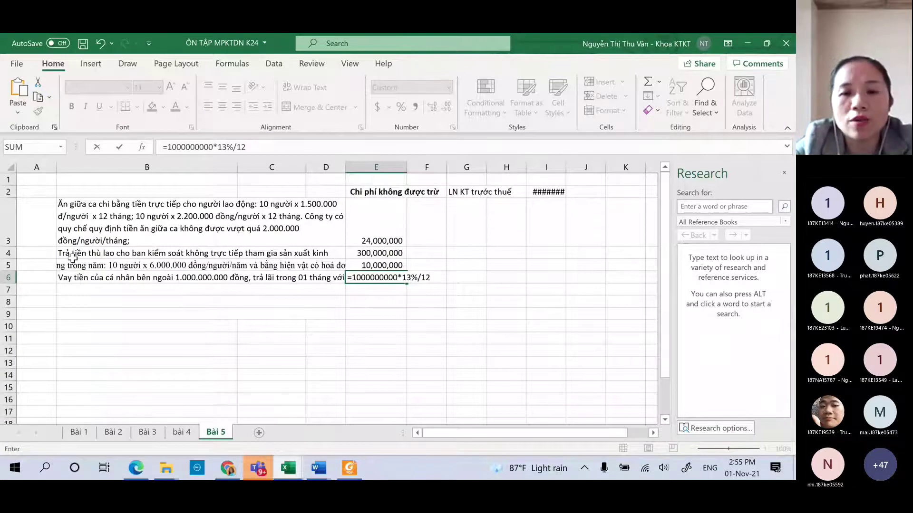
type(" -")
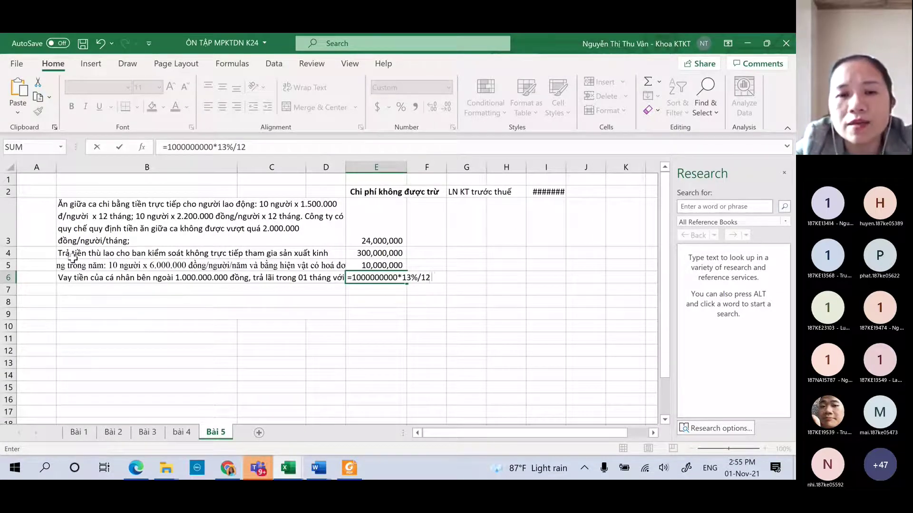
type("1000000000*1")
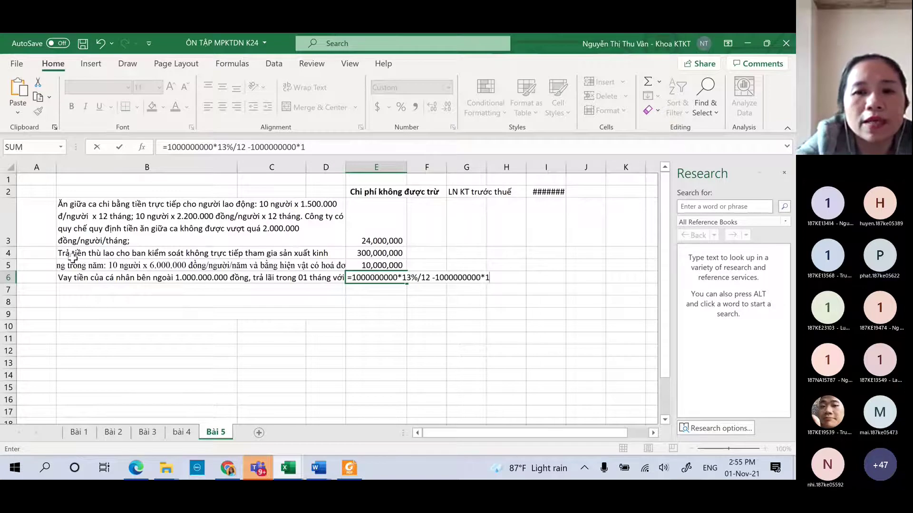
type("50%*")
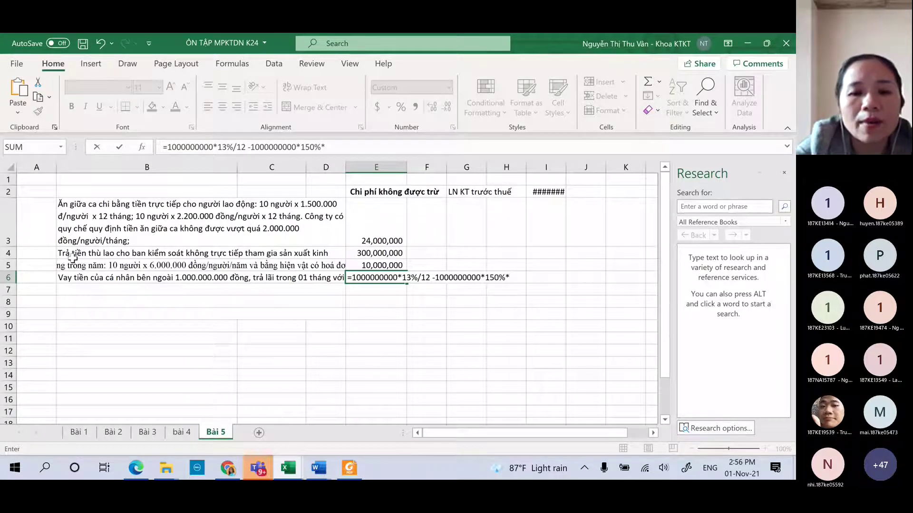
type("6%/12")
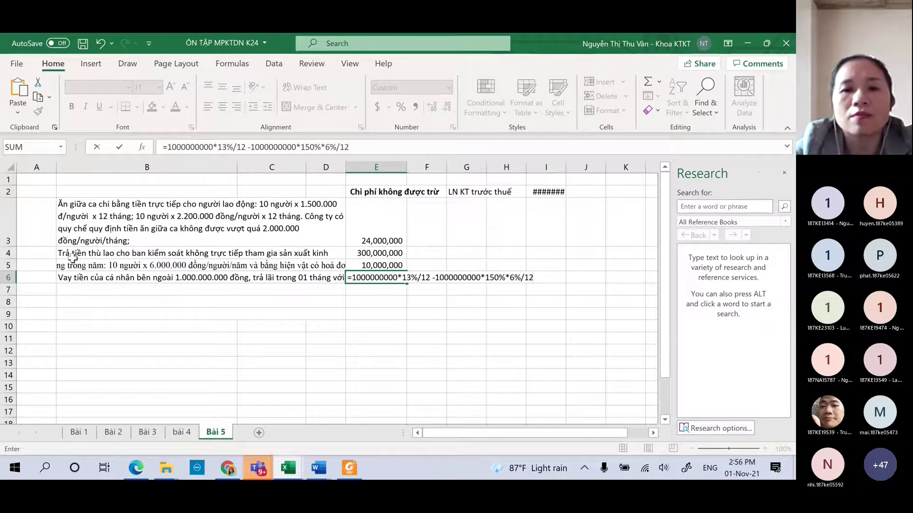
key("Return")
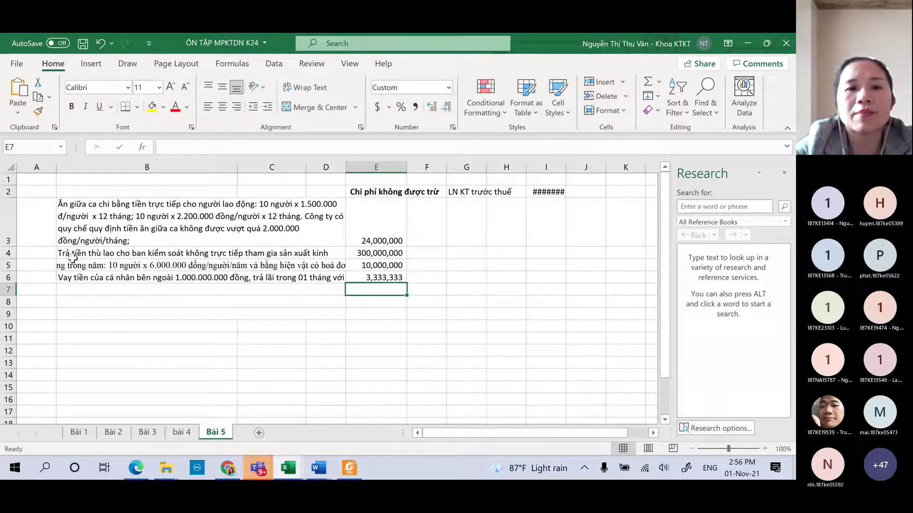
key("Up")
Switch to the BT ôn tập 5_K24 Word document and copy exercise 3's item on the fixed asset with an original cost of 720.000.000 đồng.
key("alt+Tab")
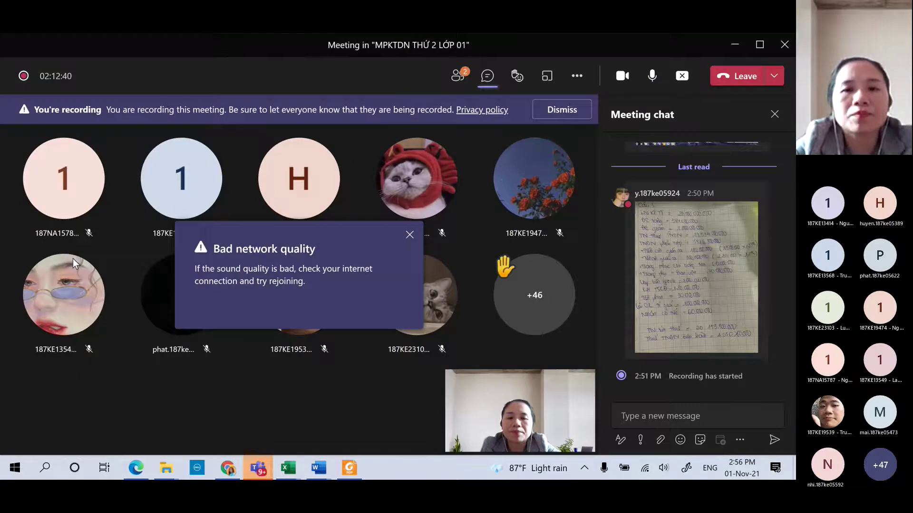
key("alt+Tab")
key("alt+Tab")
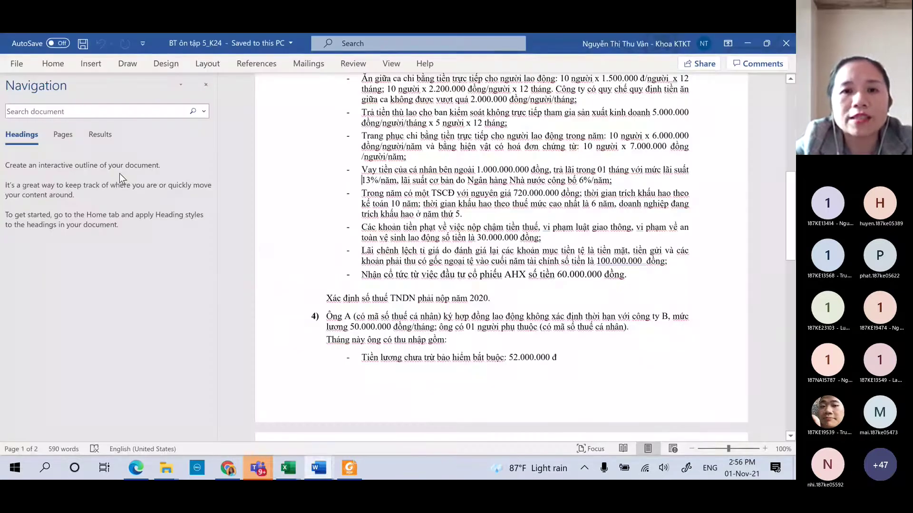
left_click_drag(362, 193, 460, 213)
key("ctrl+c")
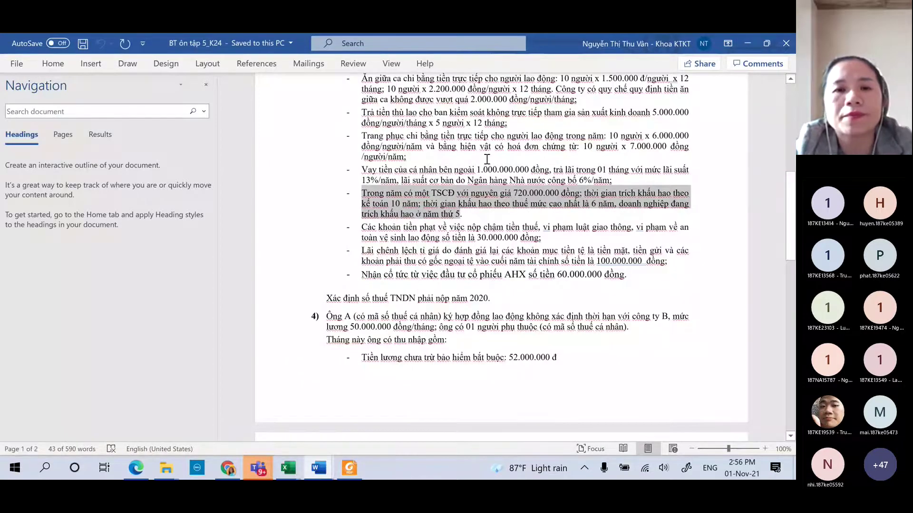
Switch back to the ÔN TẬP MPKTDN K24 Excel workbook and paste the fixed-asset item into merged cell B7.
key("alt+Tab")
key("alt+Tab")
left_click(107, 289)
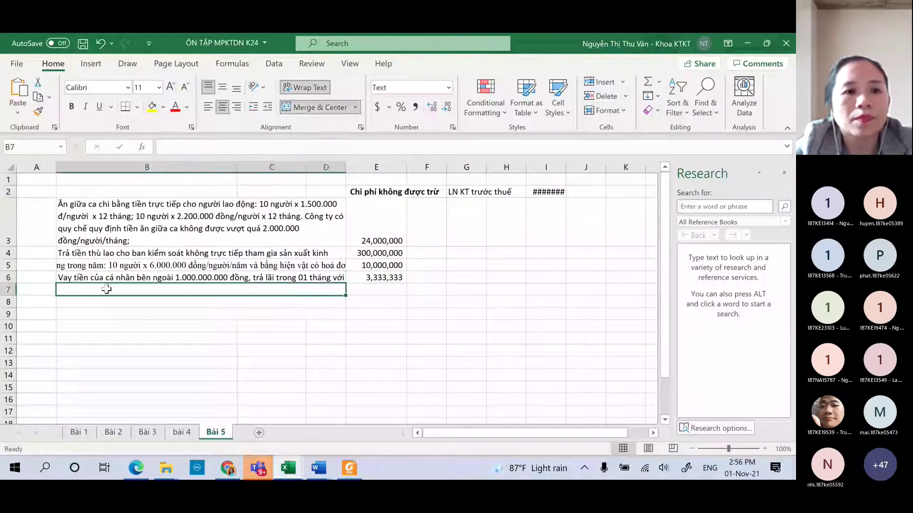
key("ctrl+v")
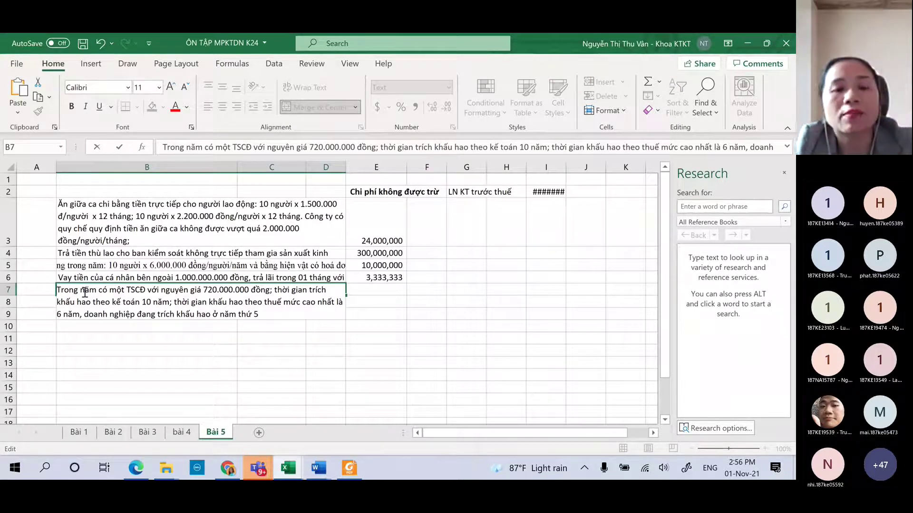
key("Return")
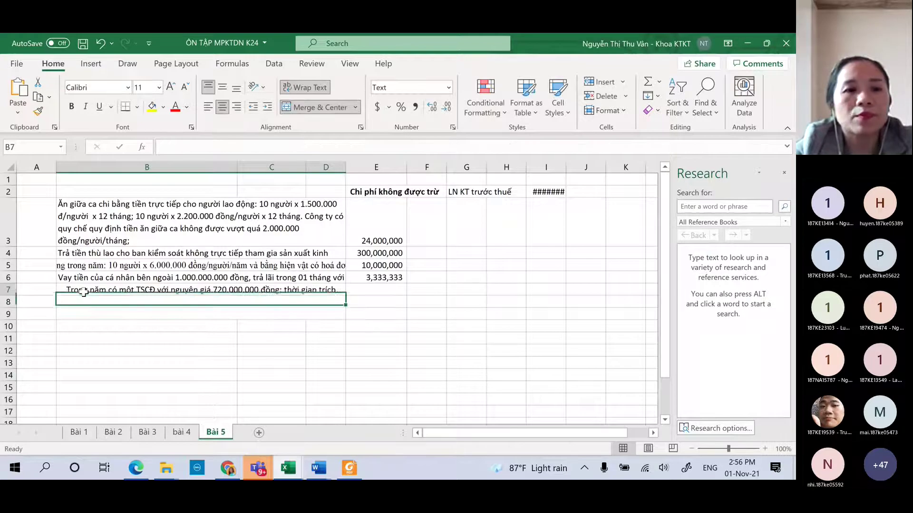
left_click(84, 292)
Enter 72000000 in F7, beside the fixed-asset item.
key("Right")
key("Right")
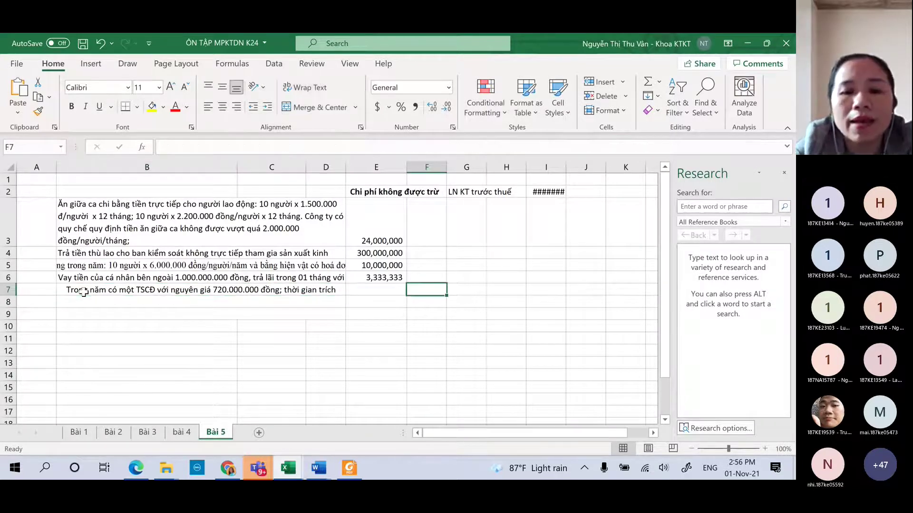
type("7")
type("200")
key("BackSpace")
key("BackSpace")
type("000")
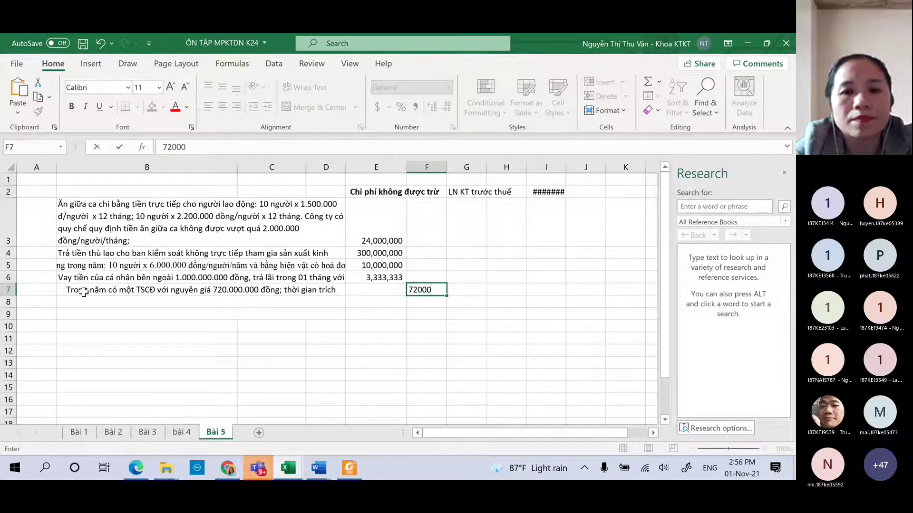
type("000")
key("Return")
Label cell F6, above the fixed-asset amount, as "kế toán".
key("Up")
key("Up")
type("thuê")
key("BackSpace")
key("BackSpace")
key("BackSpace")
key("BackSpace")
type("kế toa")
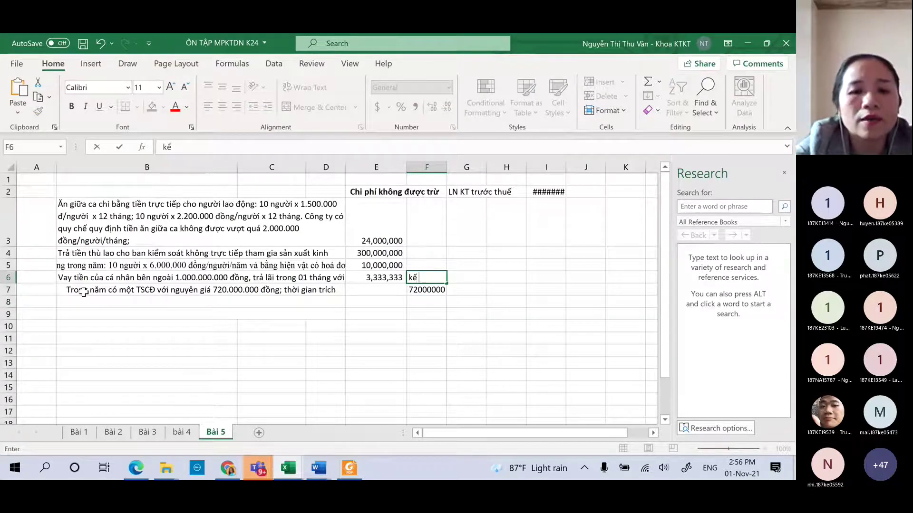
key("BackSpace")
type("án")
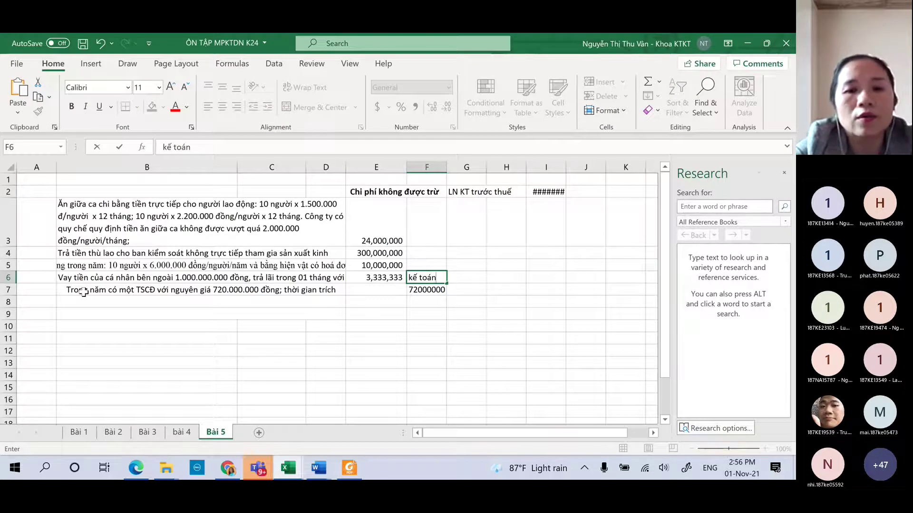
key("Return")
Check the fixed-asset item in the BT ôn tập 5_K24 Word document, and change F7 in the Excel workbook to the formula =72000000/10.
key("alt+Tab")
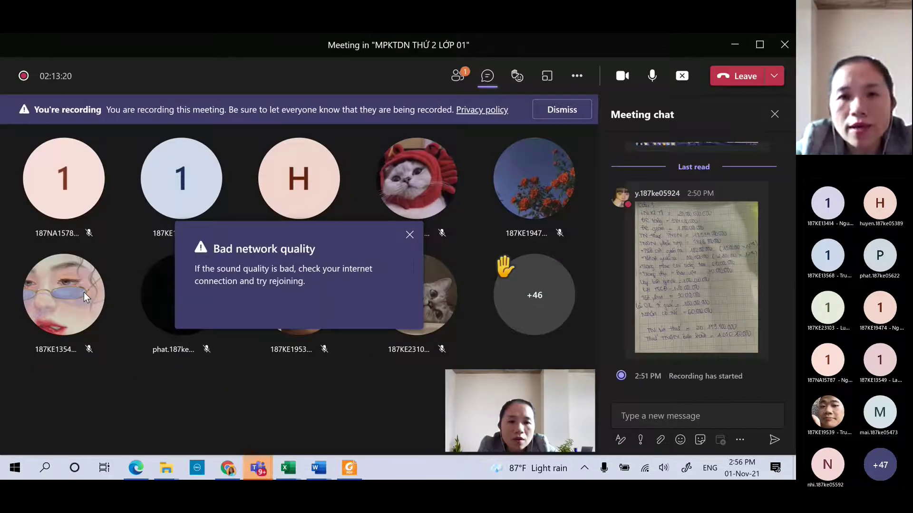
key("alt+Tab")
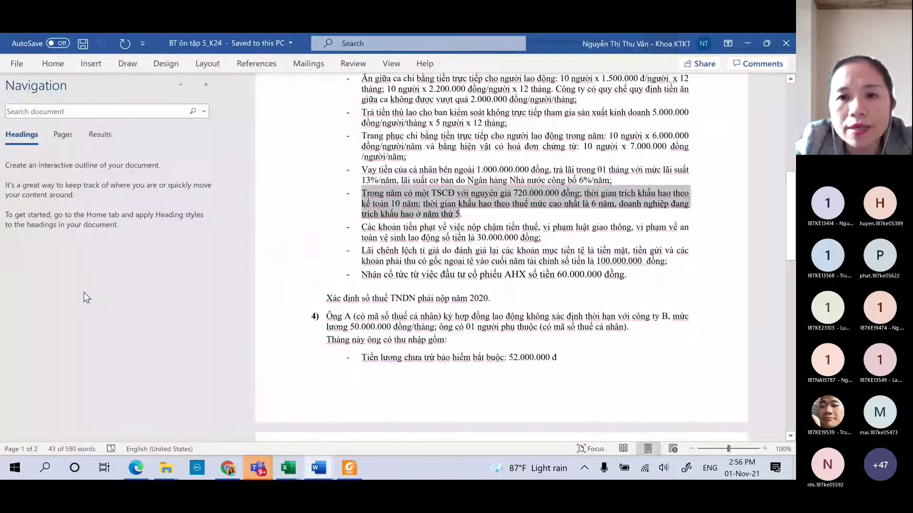
key("alt+Tab")
key("alt+Tab")
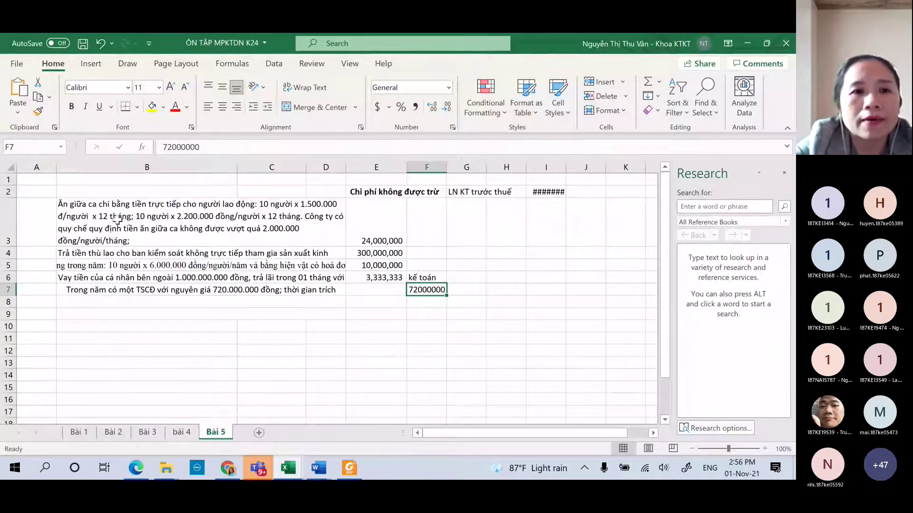
left_click(164, 148)
type("=")
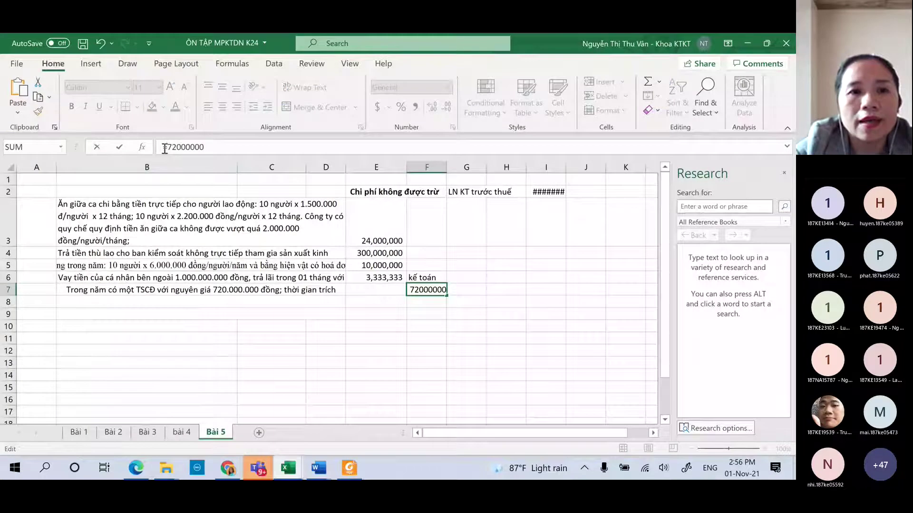
left_click(224, 146)
type("/10")
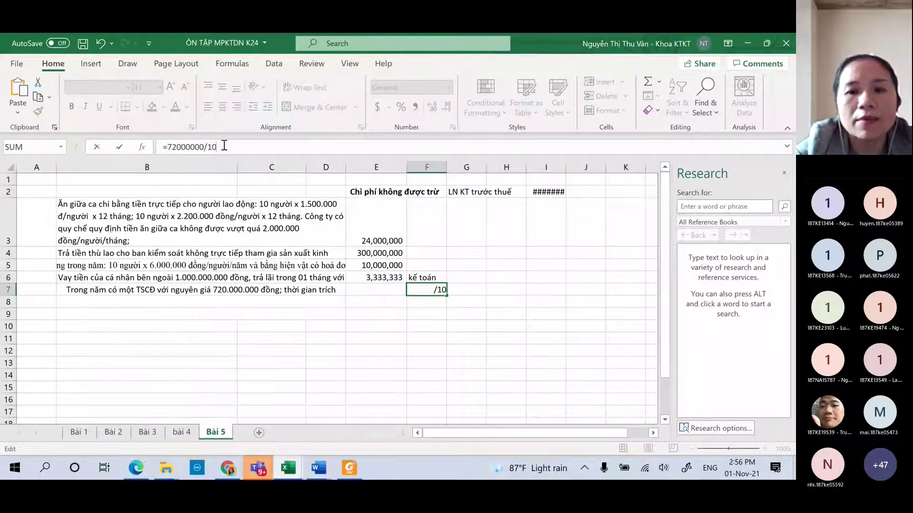
key("Return")
Add the label "thuế" in G6 and enter the tax depreciation formula =720000000/6 in G7.
key("Up")
key("Up")
key("Right")
type("thuế")
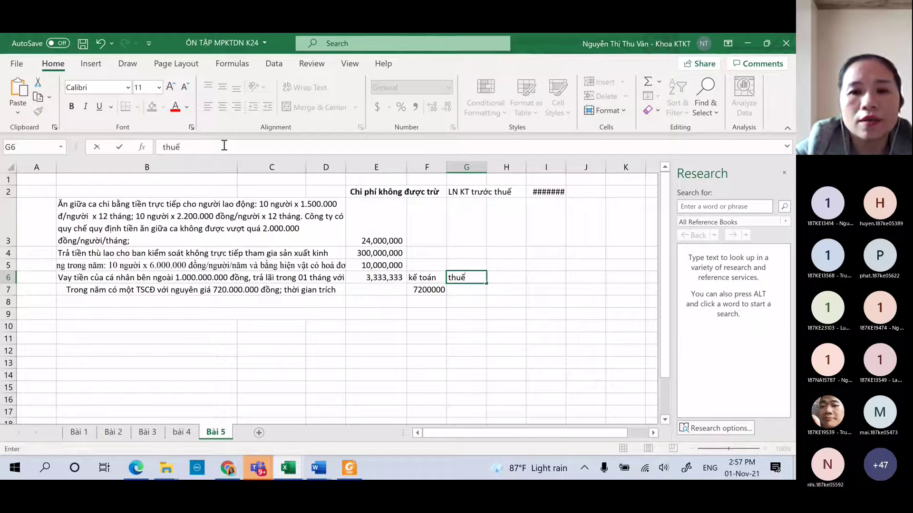
key("Return")
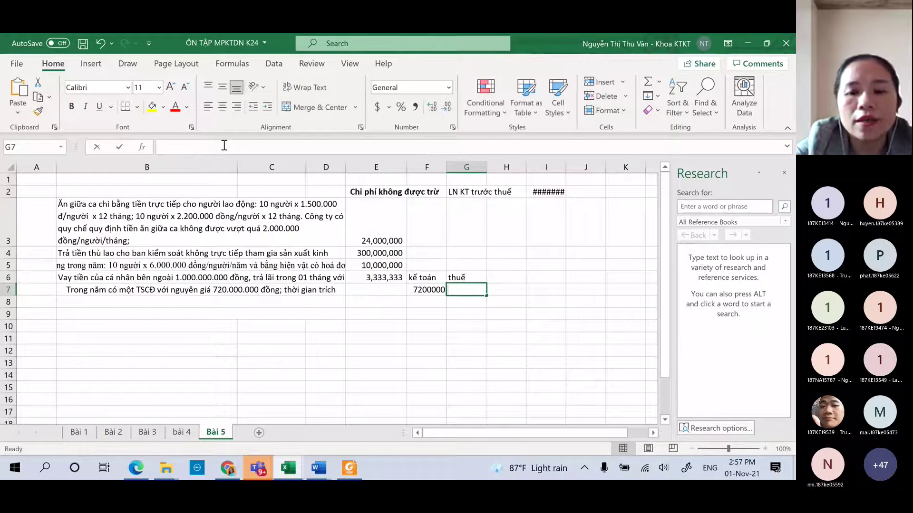
type("=720000000/6")
key("Return")
Format the two depreciation amounts in F7:G7 with thousands separators and no decimal places.
key("Up")
key("shift+Left")
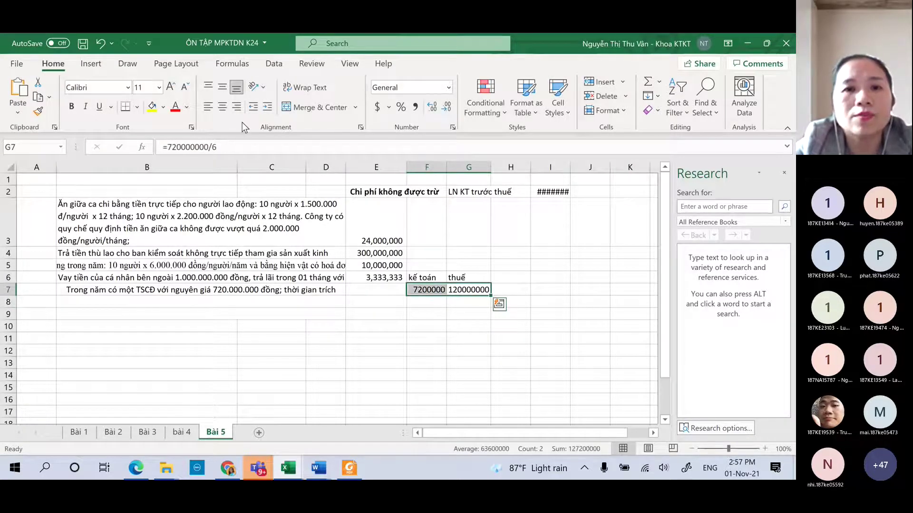
left_click(402, 107)
left_click(410, 109)
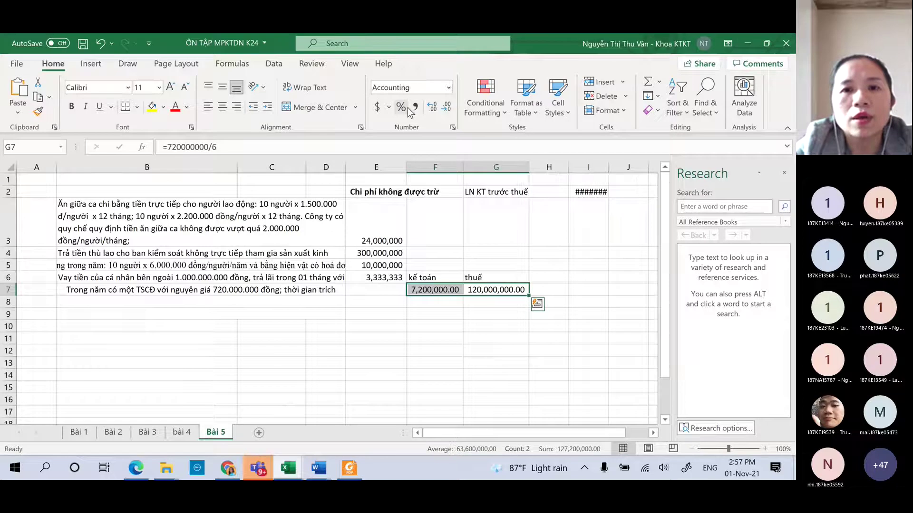
left_click(448, 111)
left_click(447, 111)
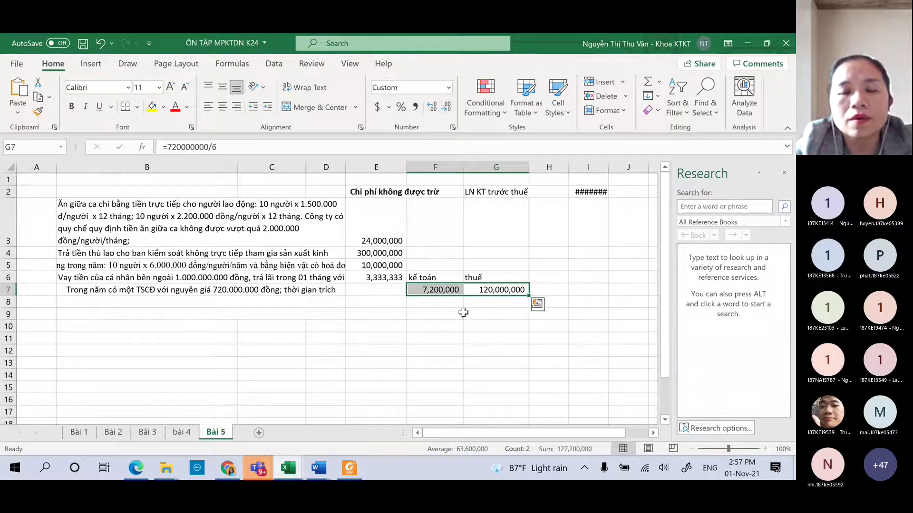
Widen column I to fit the pre-tax accounting profit figure in I2.
left_click(463, 312)
left_click_drag(463, 312, 375, 188)
left_click(390, 223)
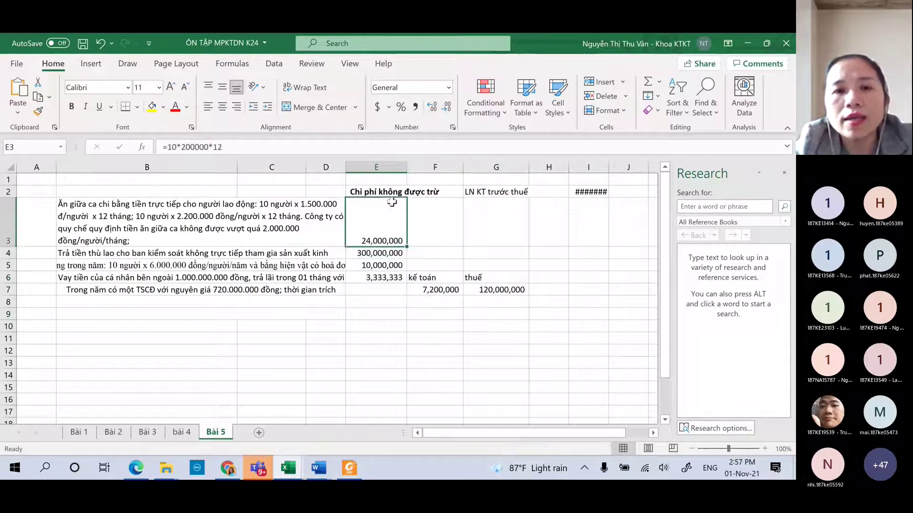
key("Up")
key("Up")
key("Right")
key("Right")
key("Down")
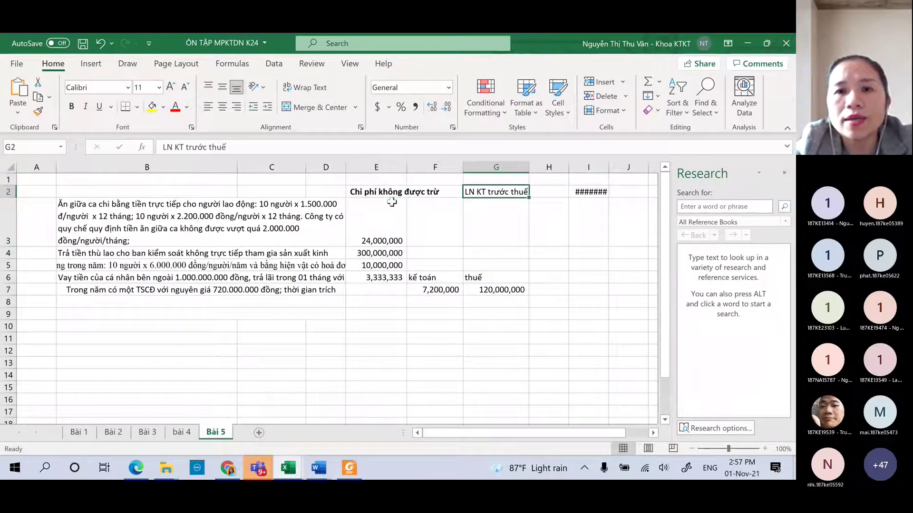
left_click_drag(609, 170, 618, 170)
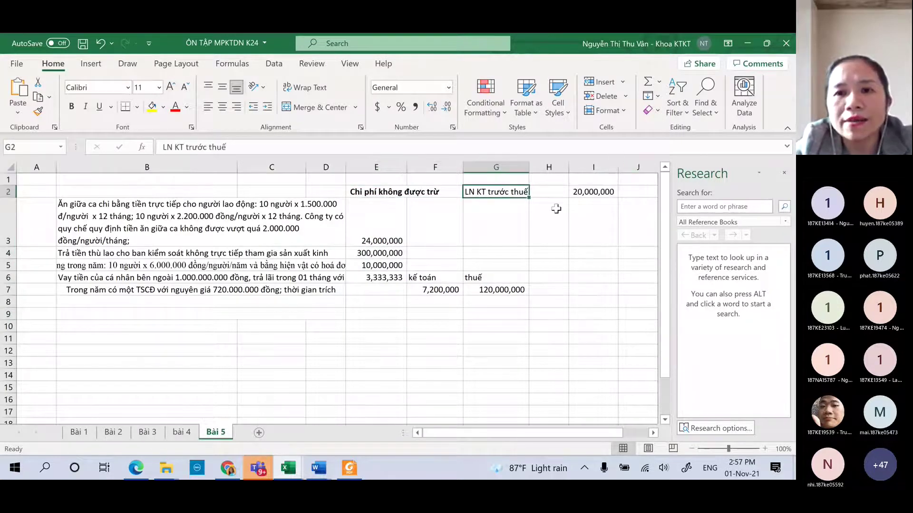
Correct the accounting depreciation formula in F7 to =720000000/10.
left_click(447, 291)
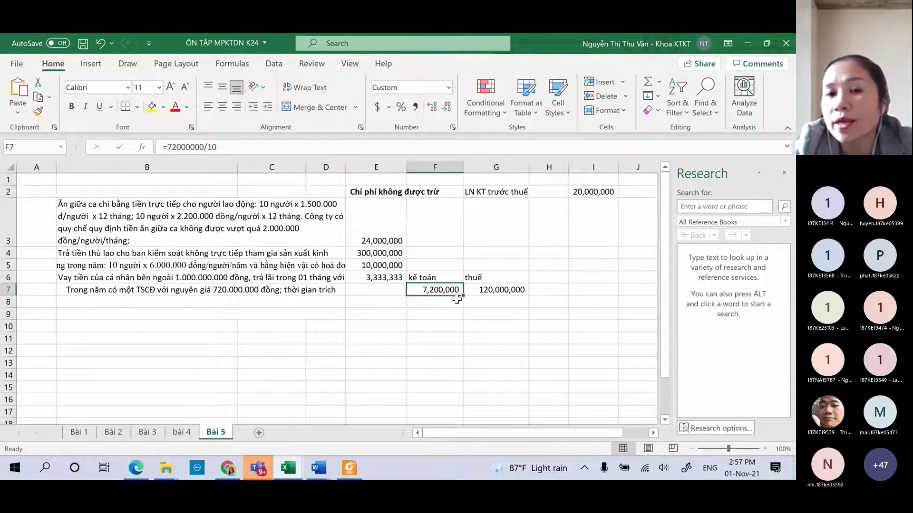
left_click(495, 288)
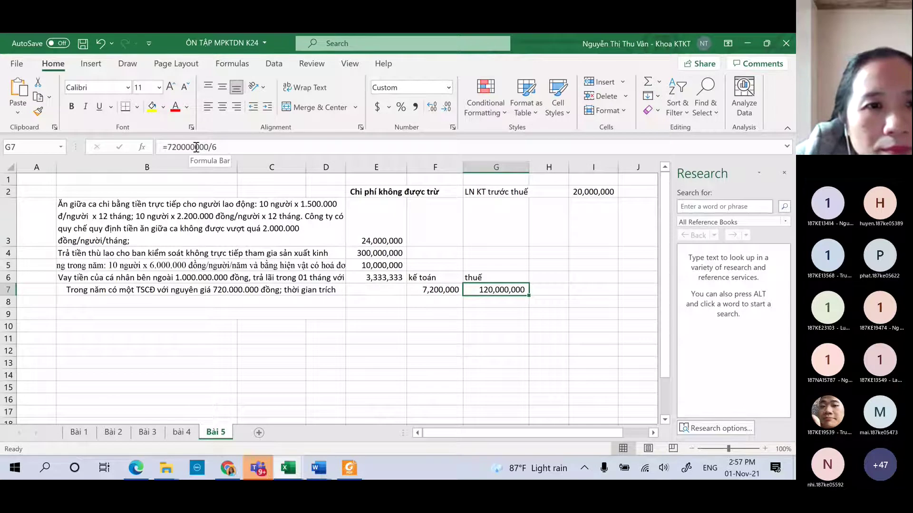
left_click(449, 291)
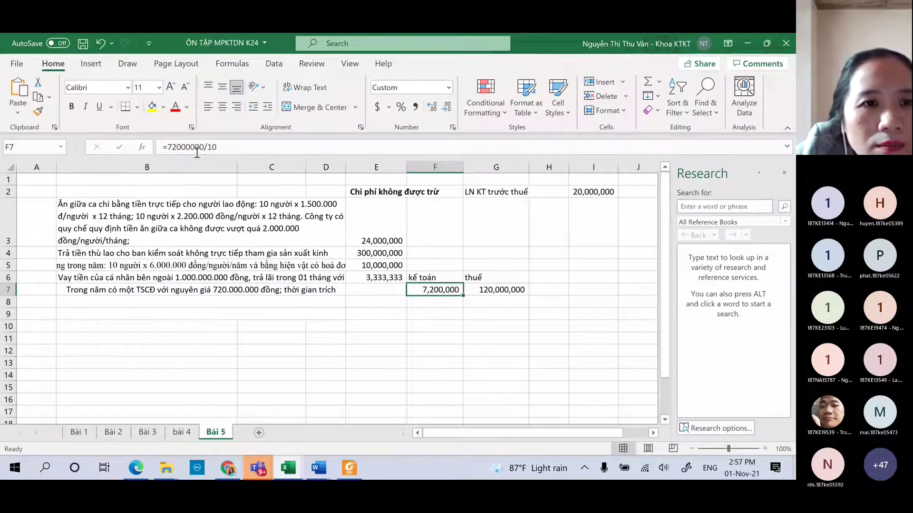
left_click(189, 147)
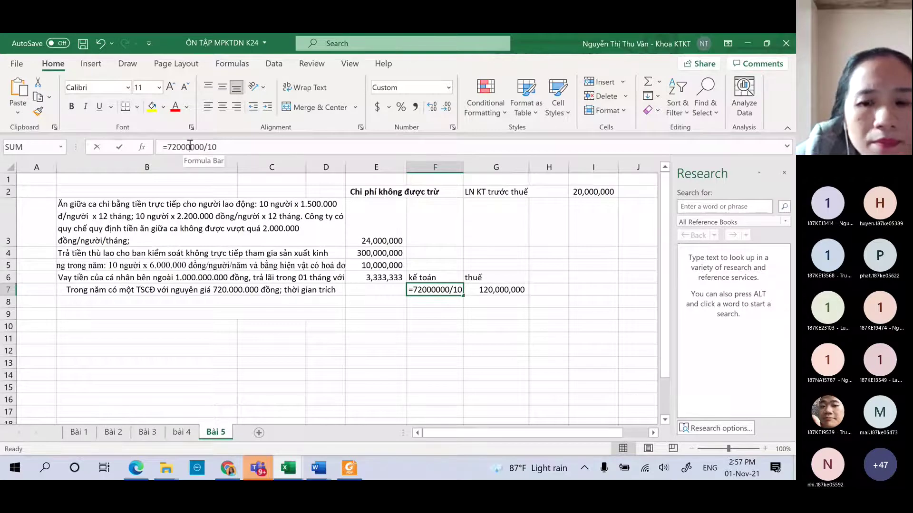
key("End")
key("BackSpace")
key("BackSpace")
key("BackSpace")
key("Return")
key("Up")
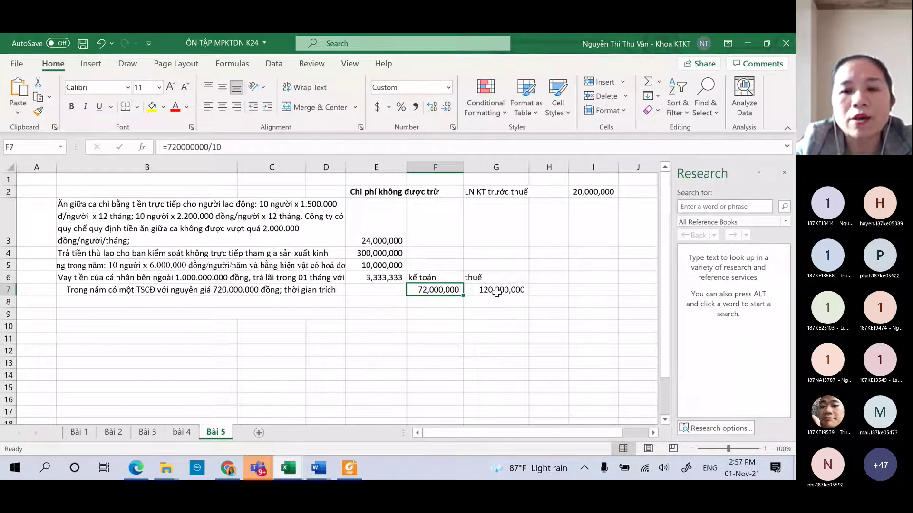
Check the fixed-asset item in the BT ôn tập 5_K24 Word document, and enter the depreciation difference =G7-F7 in H7 of the Excel workbook.
left_click(498, 293)
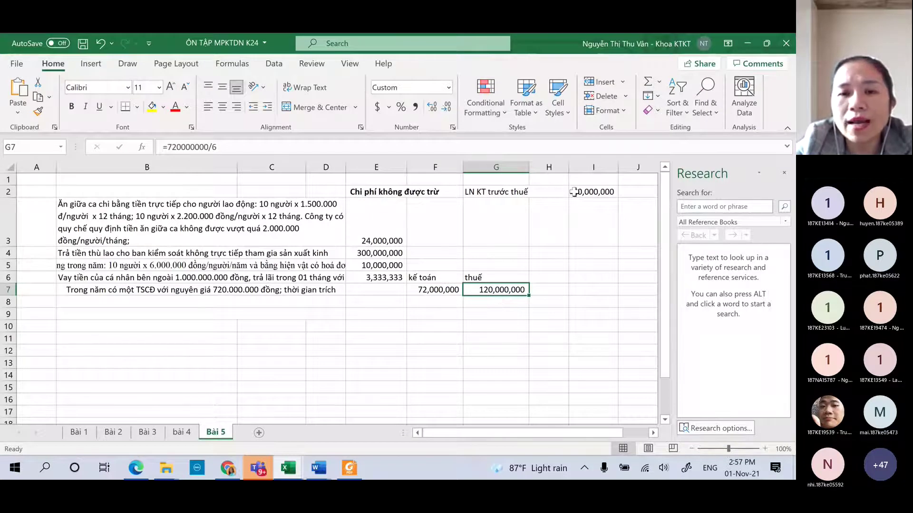
key("alt+Tab")
key("alt+Tab")
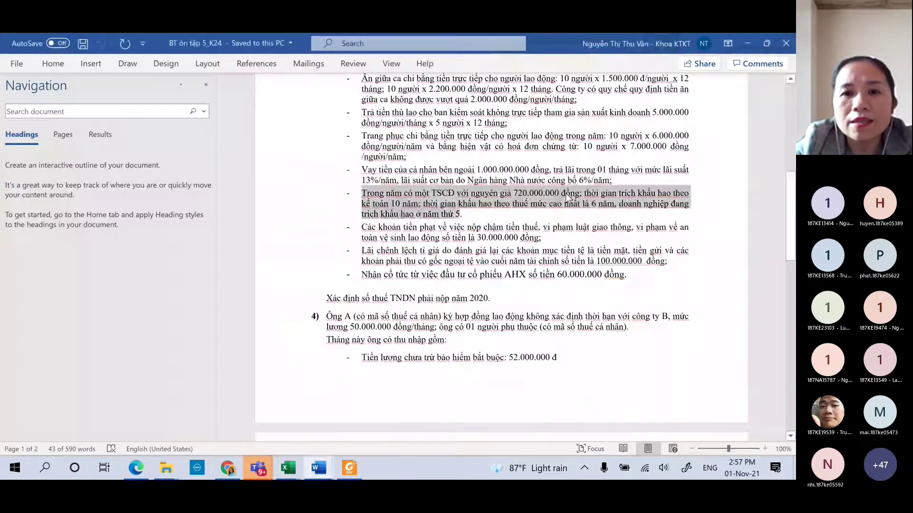
key("alt+Tab")
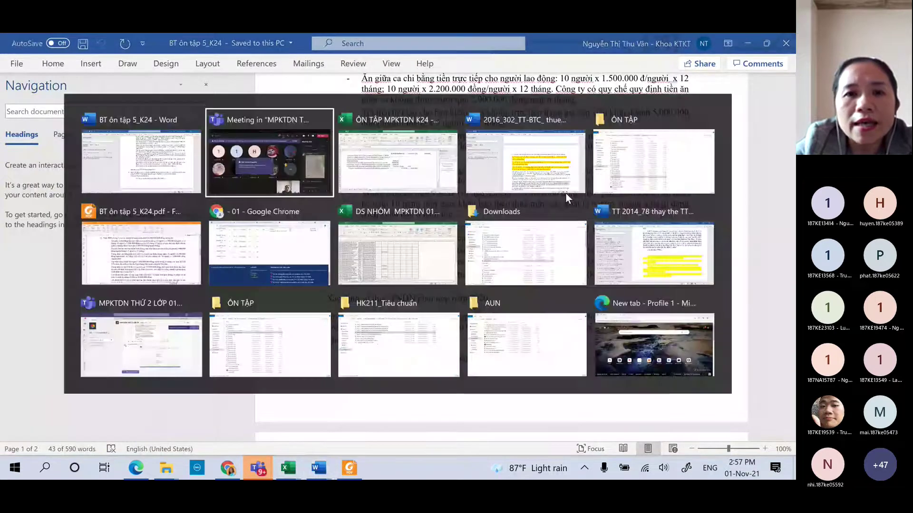
key("Tab")
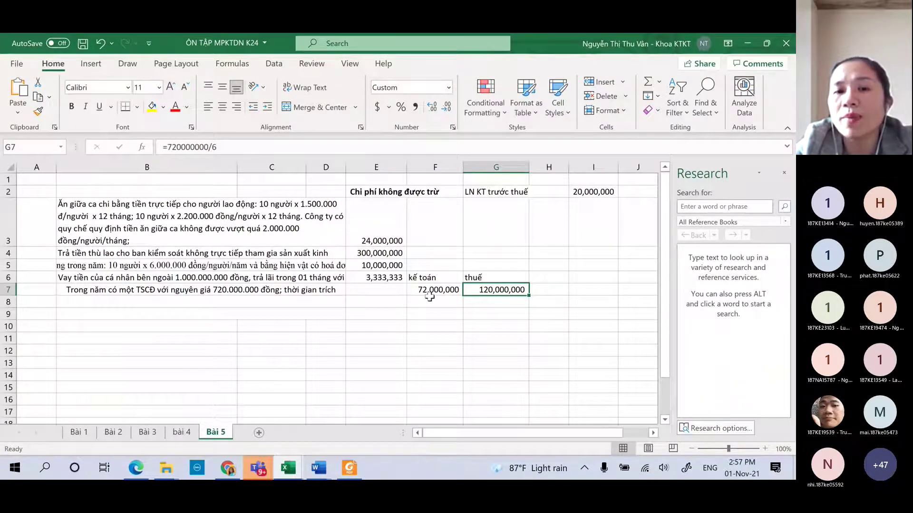
left_click(550, 287)
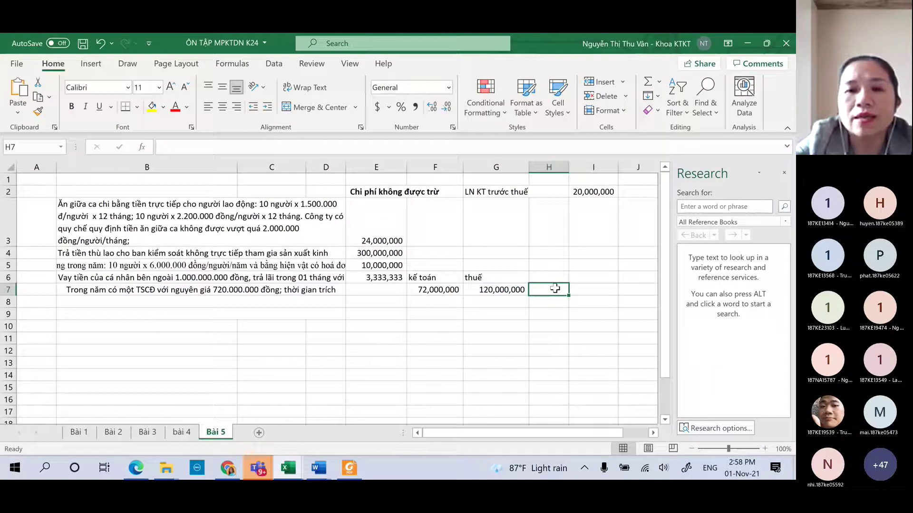
type("=")
key("Left")
type("-")
key("Left")
key("Left")
key("Left")
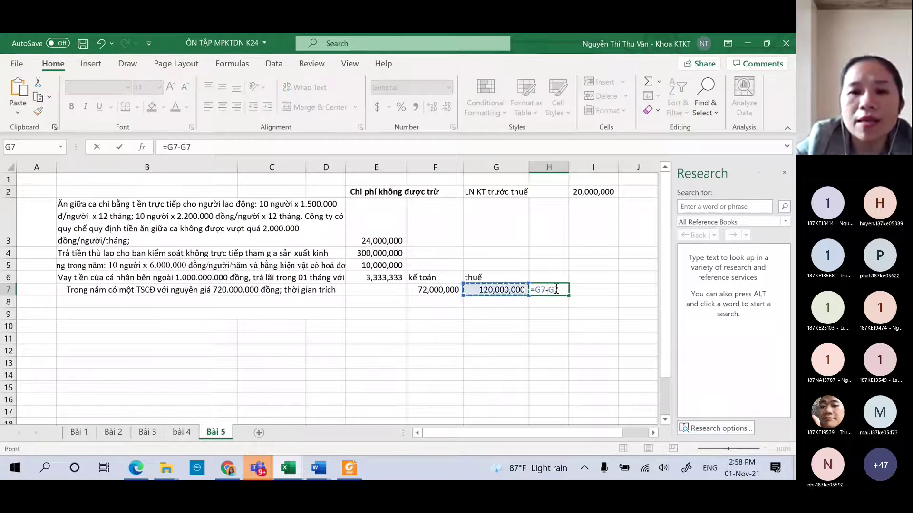
key("Right")
key("Return")
key("Up")
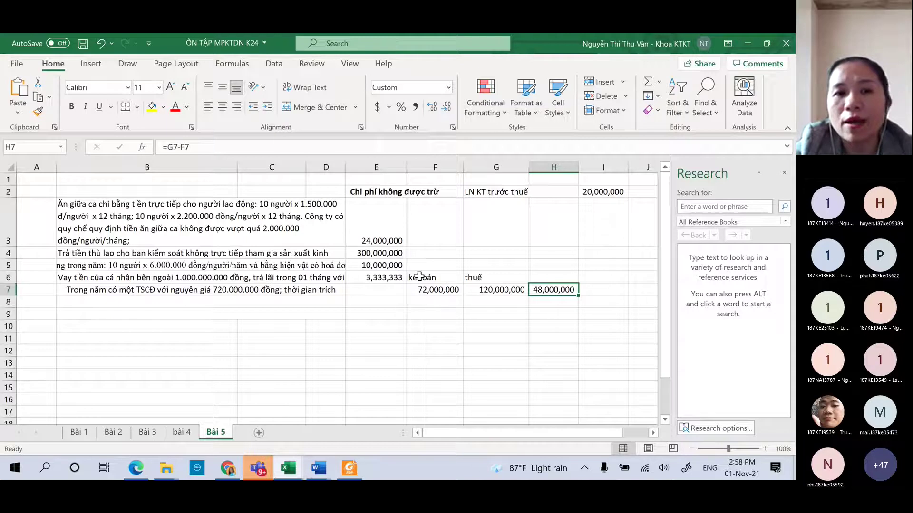
Add the column header "điều chỉnh giảm" in F2.
left_click(419, 276)
key("Up")
key("Up")
key("Up")
key("Up")
type("đ")
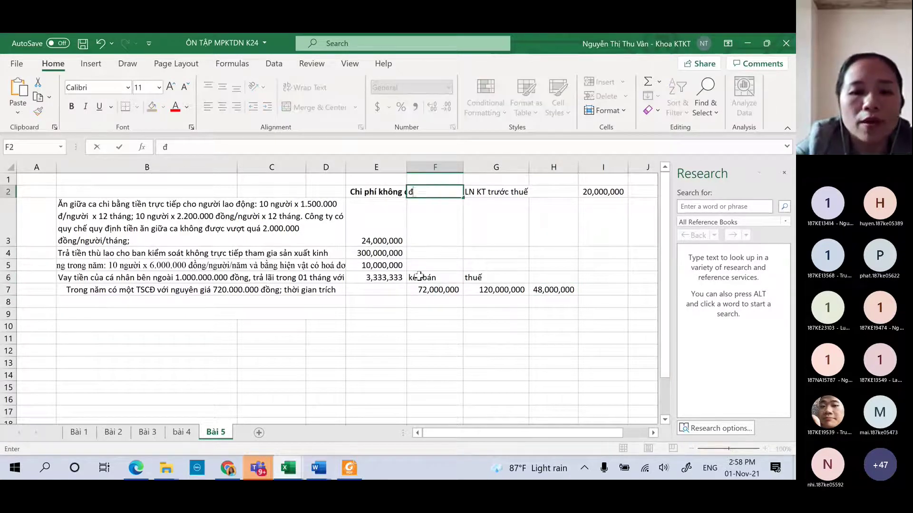
type("iêu chỉnh giảm")
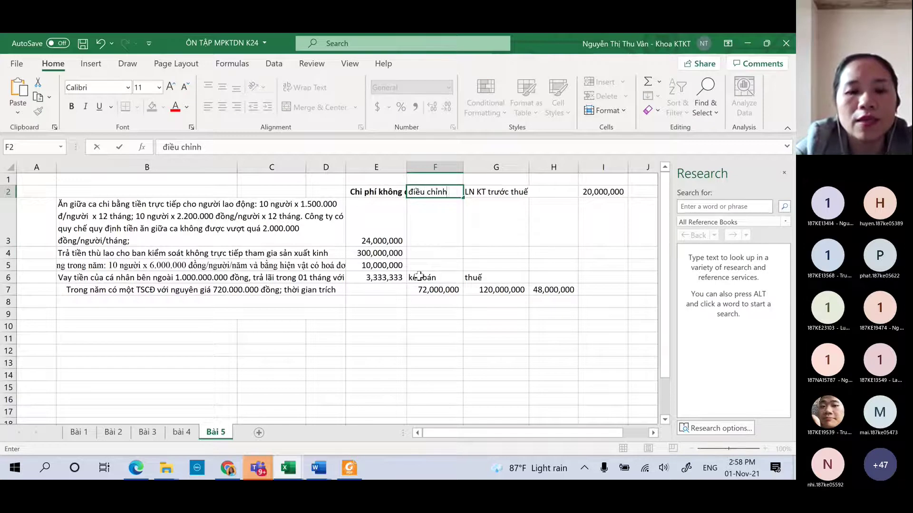
key("Tab")
type("LN KT trước thuế")
key("Return")
key("Return")
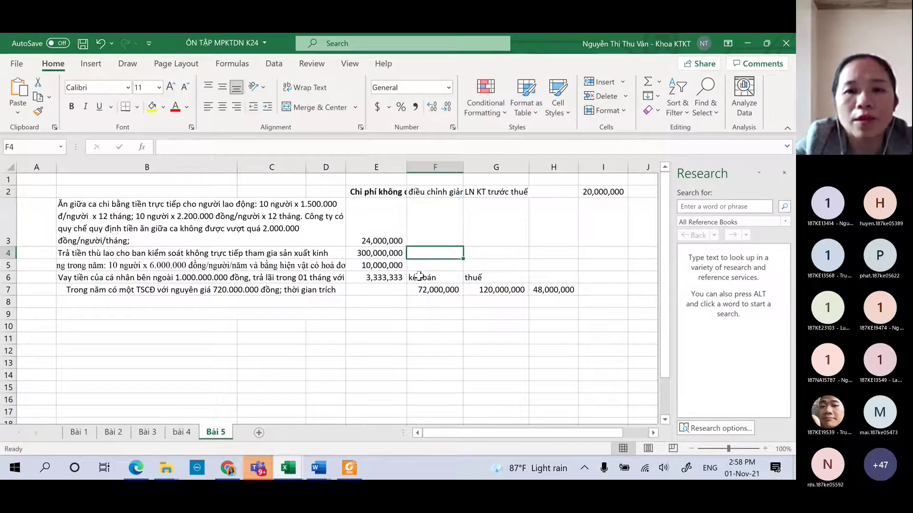
key("Down")
key("Down")
key("Down")
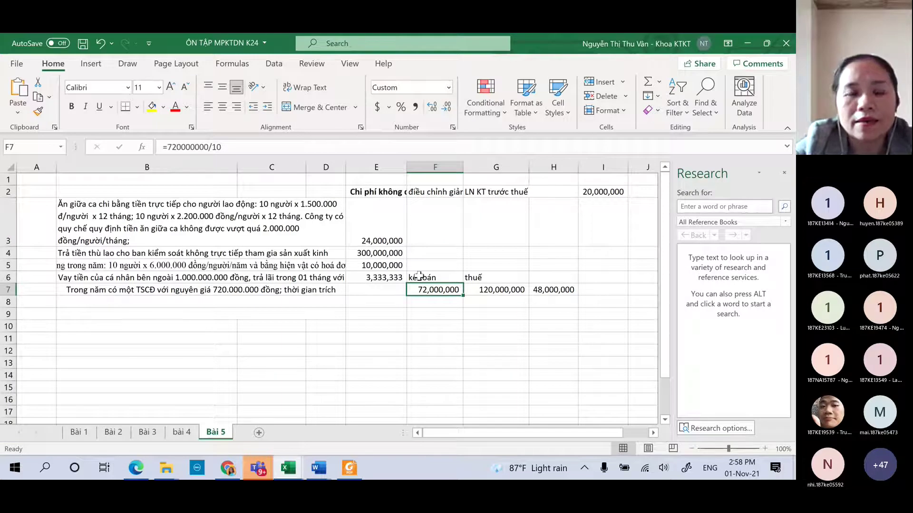
left_click(226, 152)
key("BackSpace")
key("BackSpace")
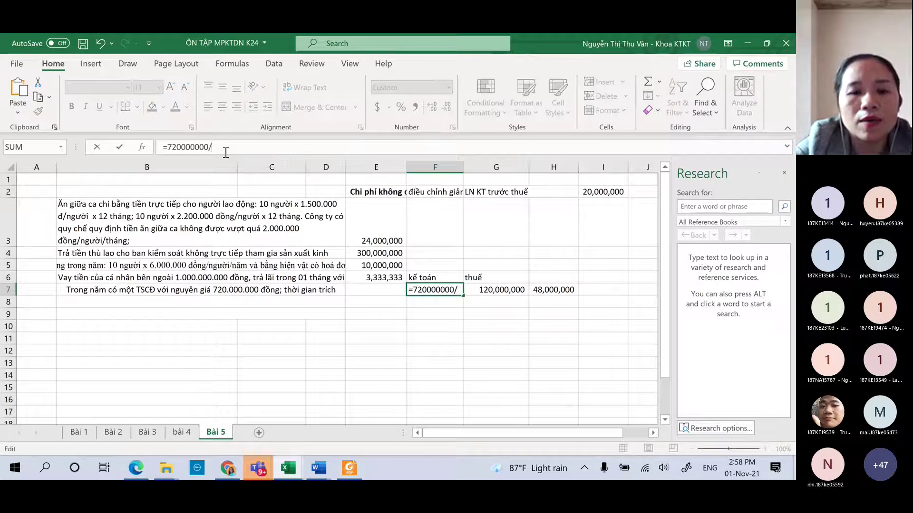
type("6- 71")
type("0000000")
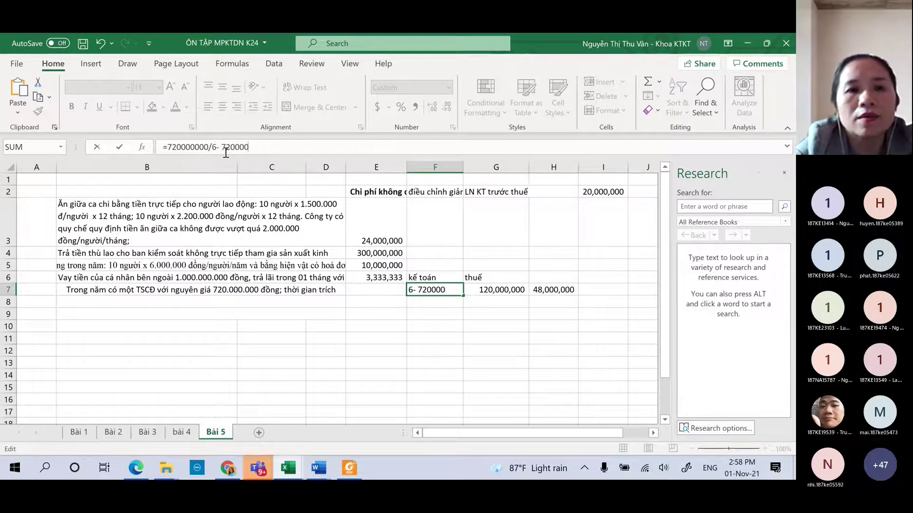
type("/10")
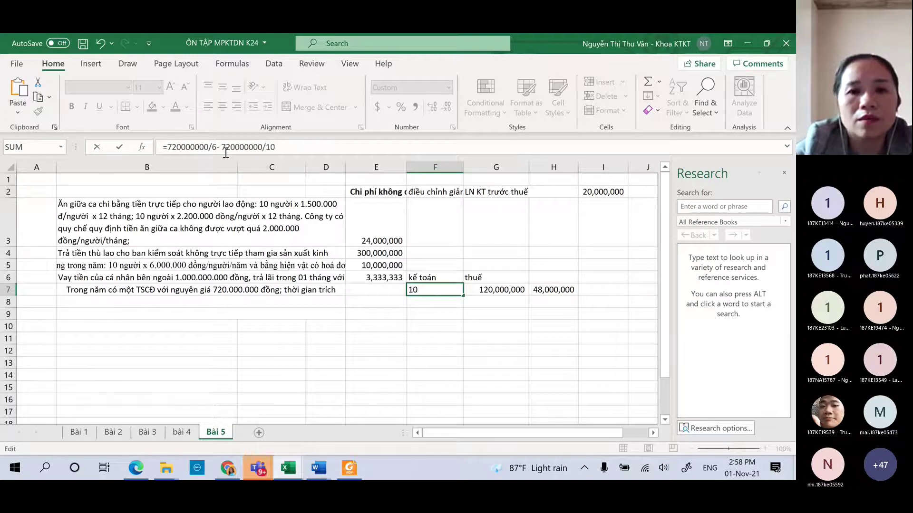
key("Return")
Clear the helper cells G6:H7 and the "kế toán" label in F6.
key("Up")
key("Right")
key("shift+Up")
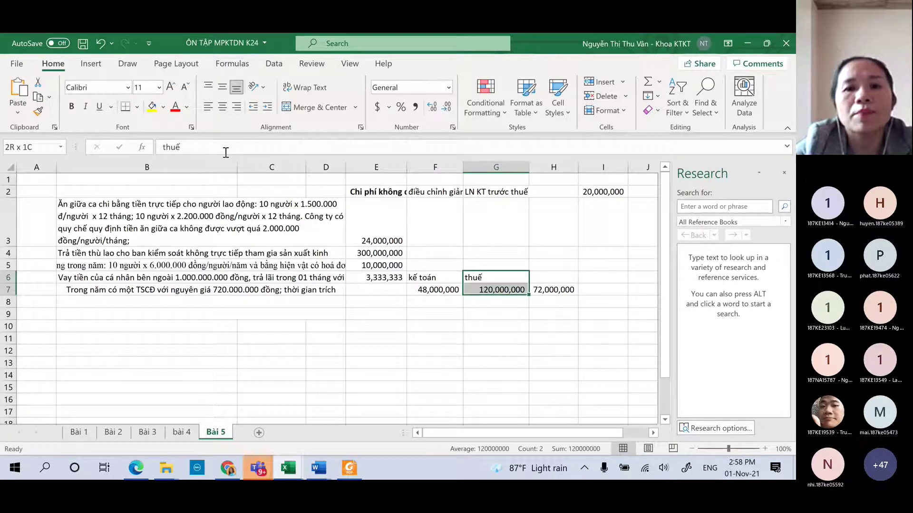
key("shift+Right")
key("Delete")
key("Left")
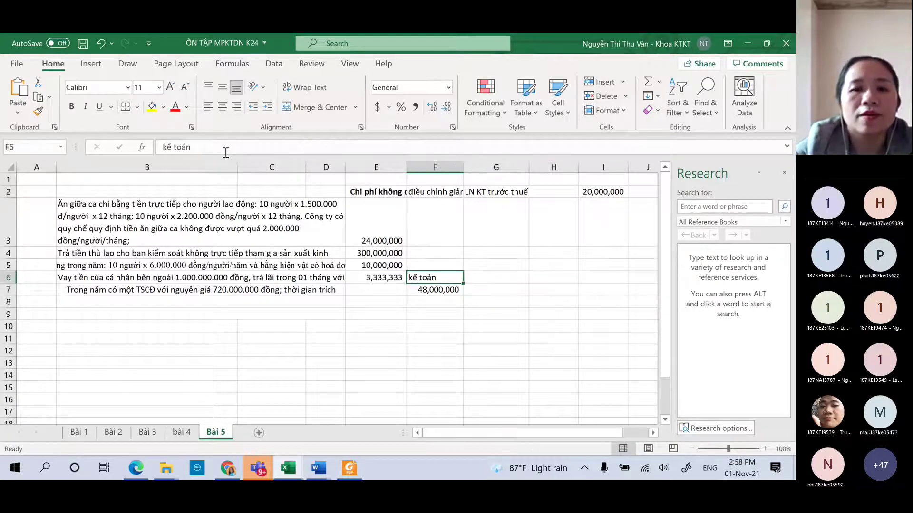
key("Delete")
key("Up")
key("Up")
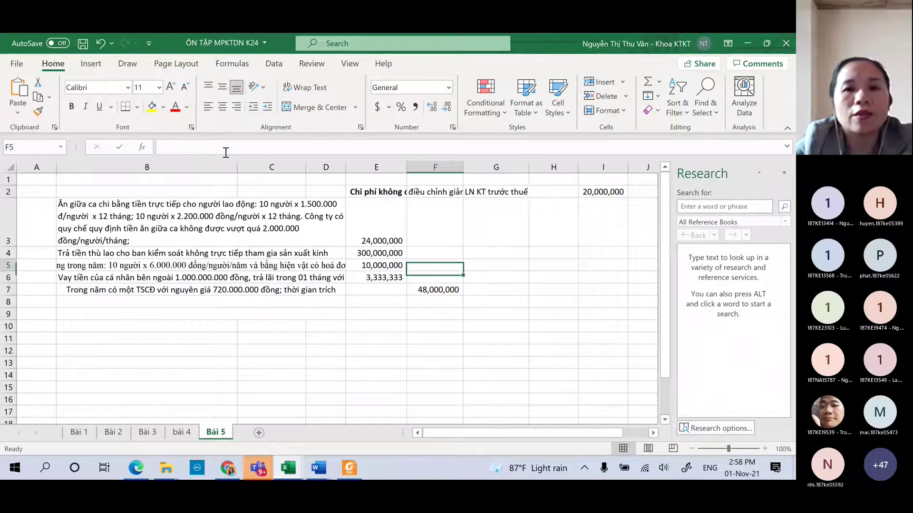
Copy the fines item (late tax payment, traffic and labour safety violations) from the Word document into Excel cell B8, without its leading bullet.
key("Down")
key("Down")
key("Down")
key("Down")
key("Left")
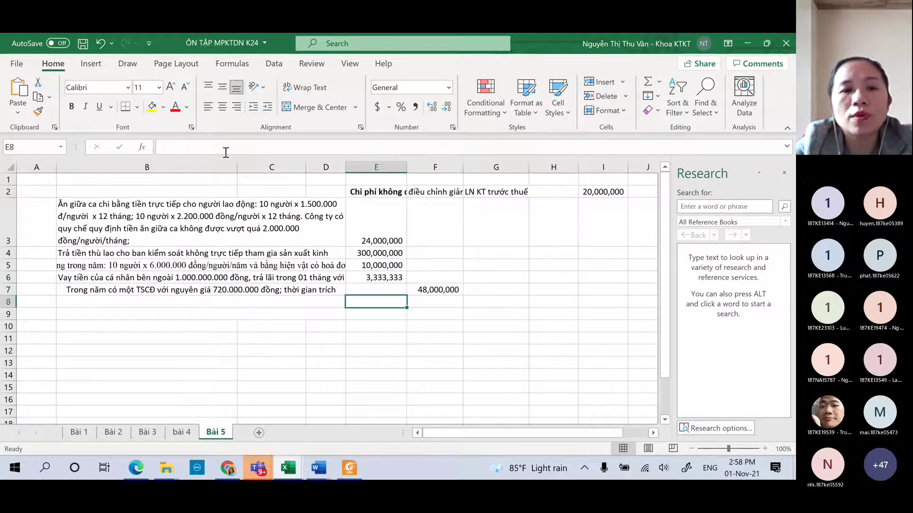
key("alt+Tab")
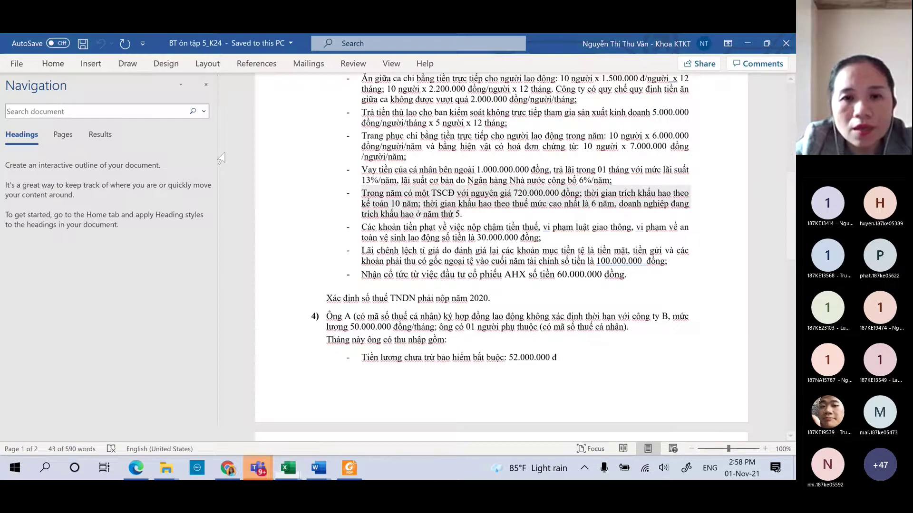
left_click_drag(363, 227, 542, 237)
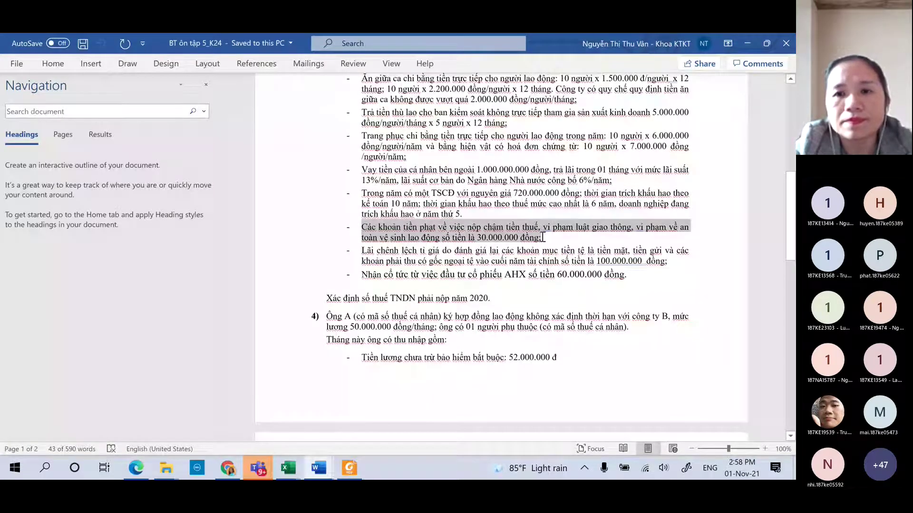
key("ctrl+c")
key("alt+Tab")
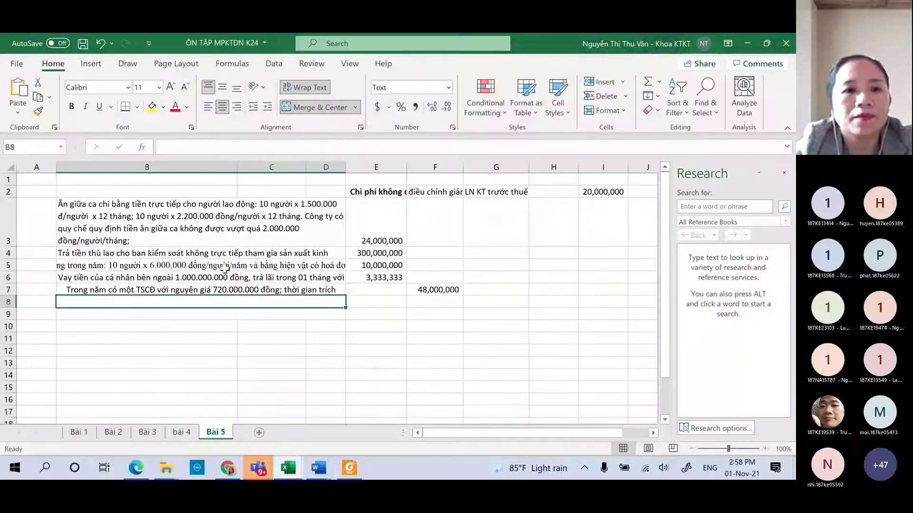
double_click(162, 300)
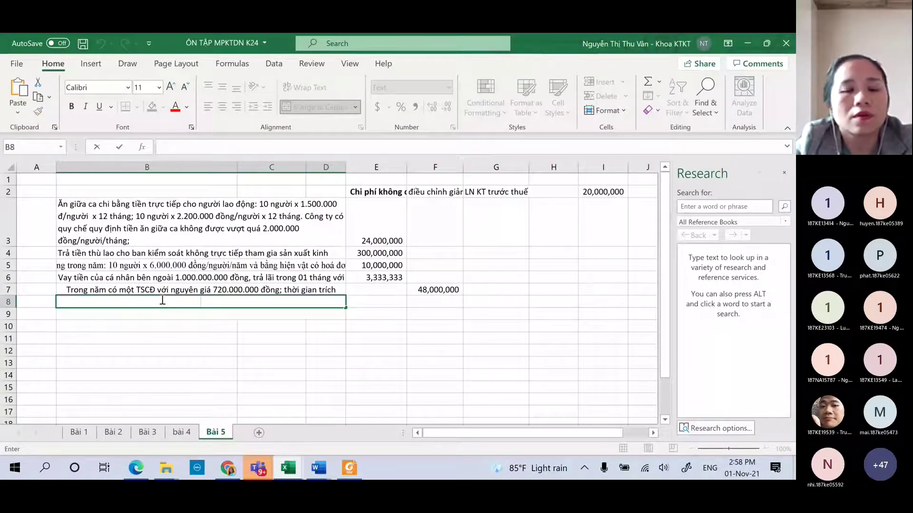
key("ctrl+v")
left_click(86, 307)
key("BackSpace")
key("BackSpace")
key("Tab")
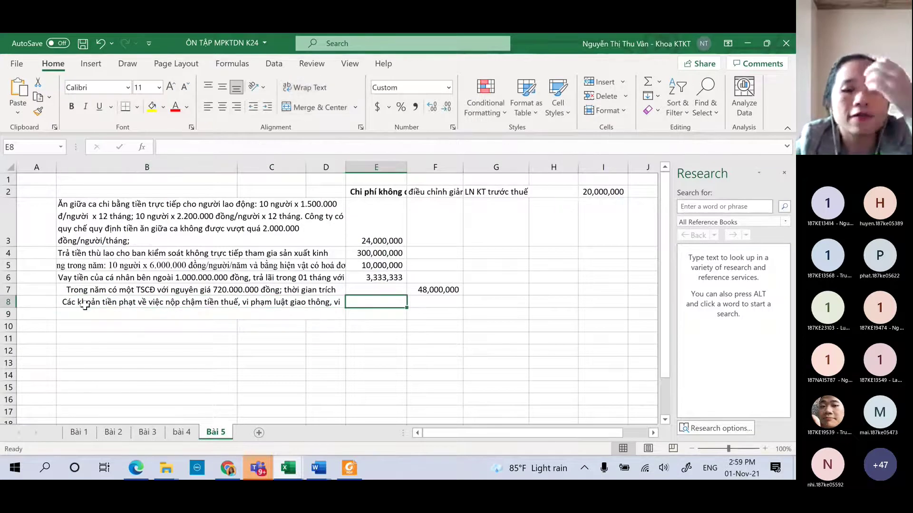
Check the fines amount in the Word document and enter =30000000 in E8 of the Excel workbook.
key("alt+Tab")
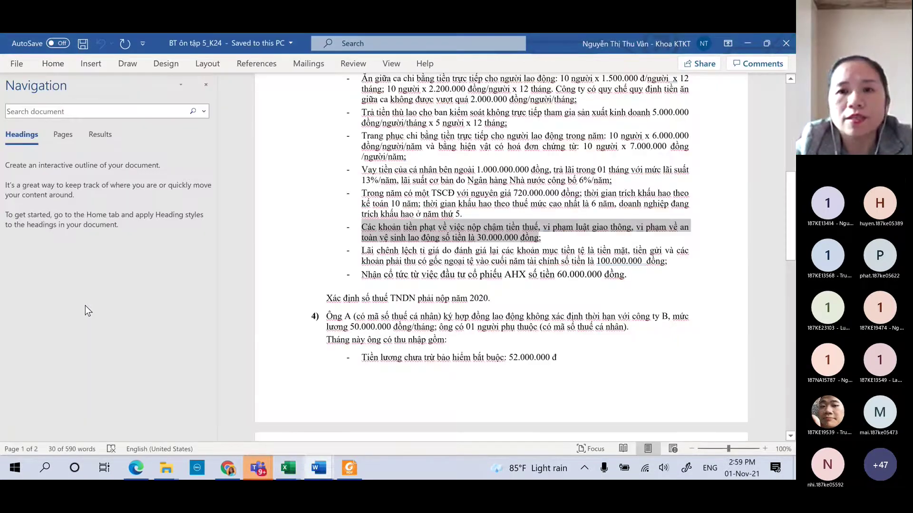
key("alt+Tab")
type("=30000000")
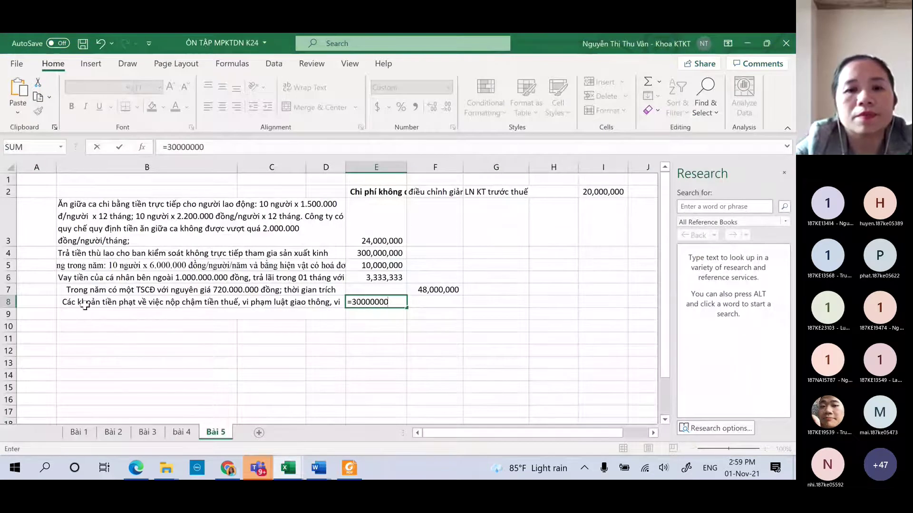
key("Return")
Copy the year-end exchange-rate revaluation gain item from the Word document into Excel cell B9, without its leading bullet.
key("alt+Tab")
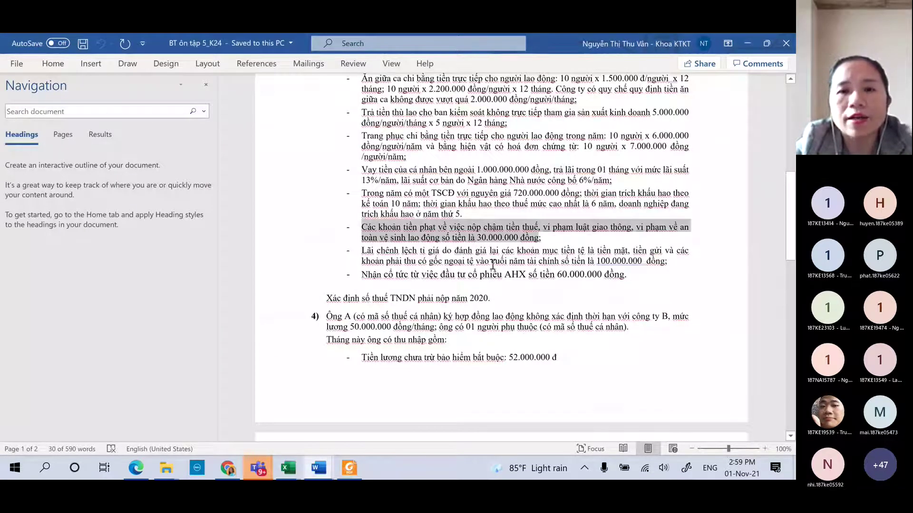
key("alt+Tab")
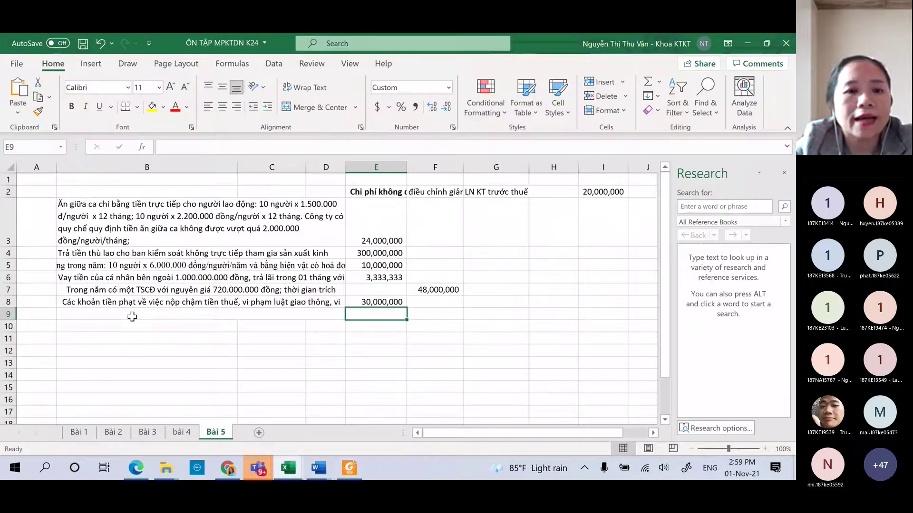
left_click(199, 312)
key("alt+Tab")
left_click_drag(361, 251, 665, 263)
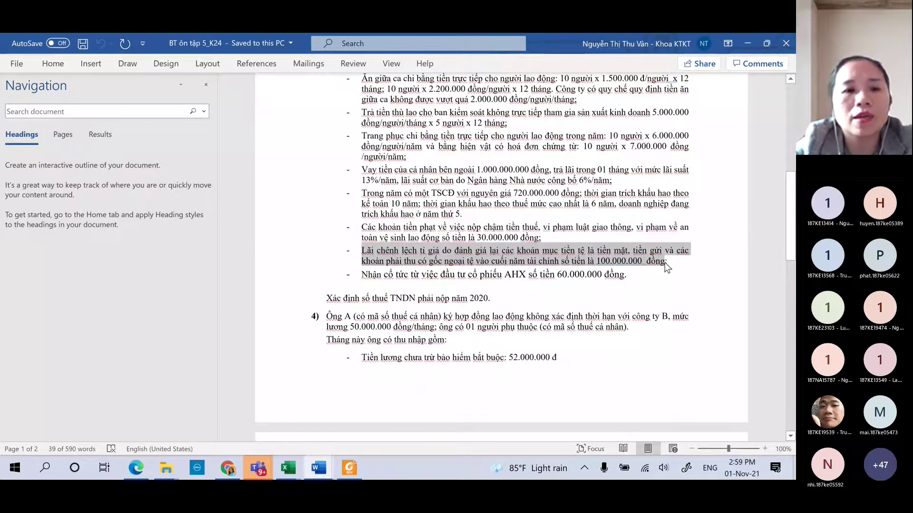
key("alt+Tab")
key("ctrl+v")
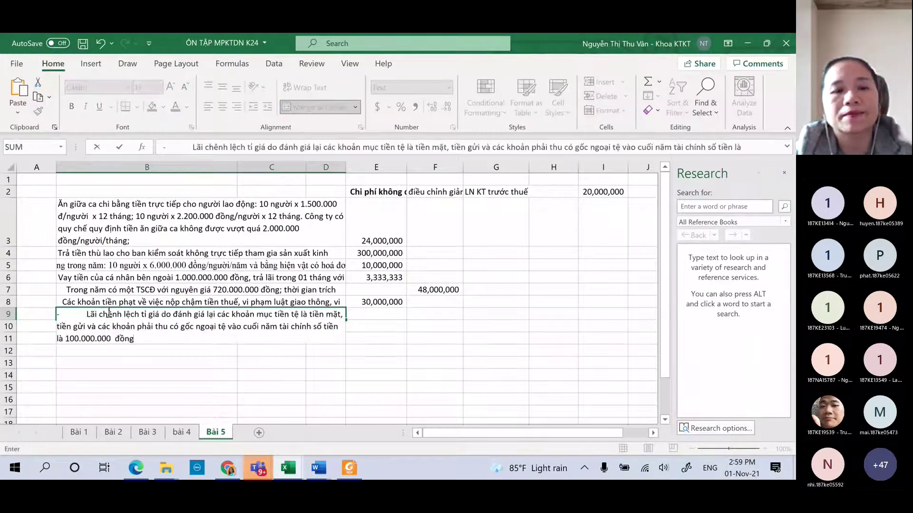
left_click(86, 314)
key("BackSpace")
key("BackSpace")
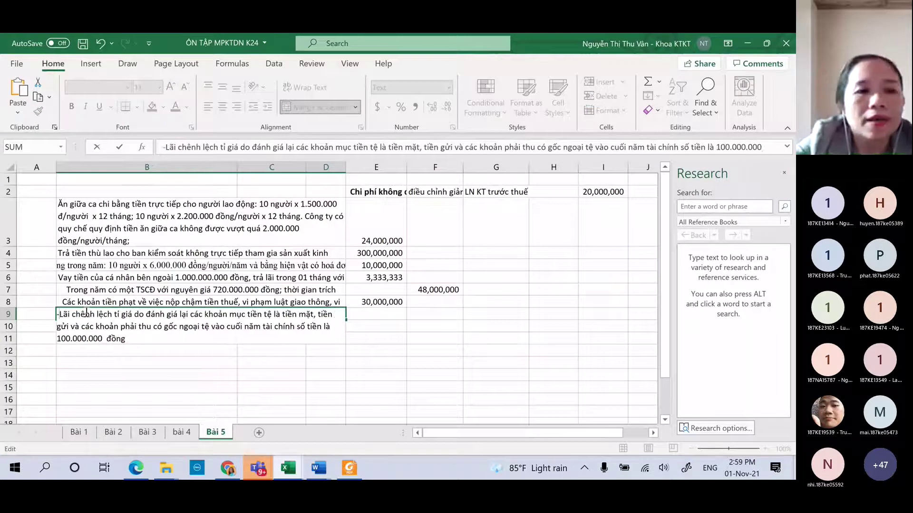
key("ctrl+Return")
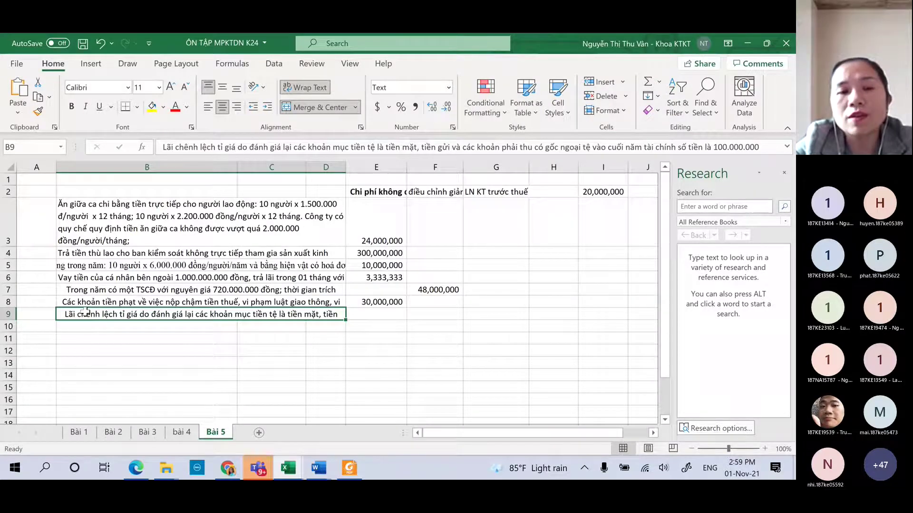
Check the exchange-rate gain amount in the Word document and enter 100000000 in F9 of the Excel workbook.
key("Right")
key("Right")
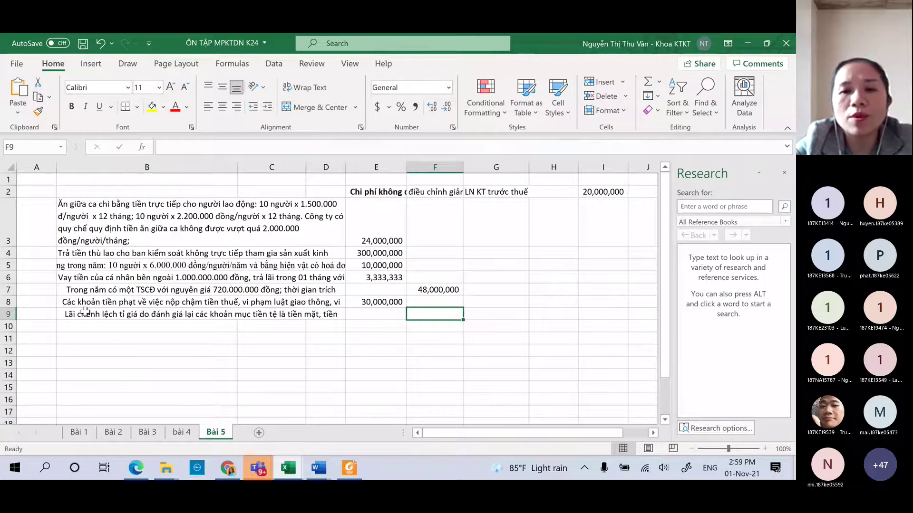
key("alt+Tab")
key("alt+Tab")
type("100")
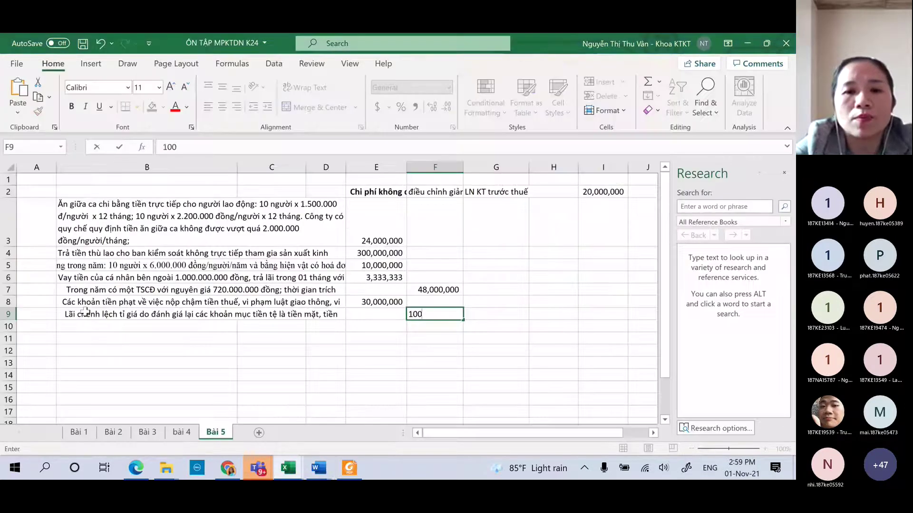
type("000000")
key("Return")
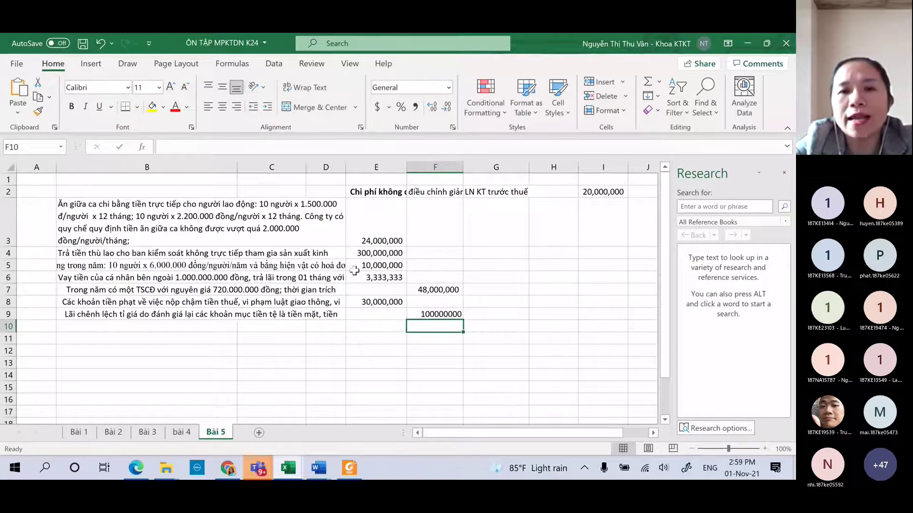
Format column F with thousands separators and no decimal places.
left_click(435, 167)
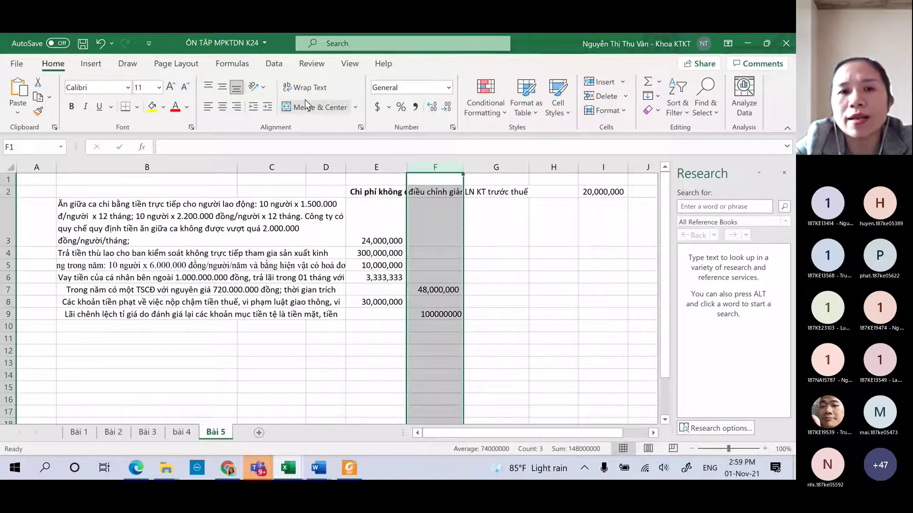
left_click(417, 105)
left_click(447, 107)
Copy the AHX share dividend item from the Word document into Excel cell B10, without its leading bullet.
key("alt+Tab")
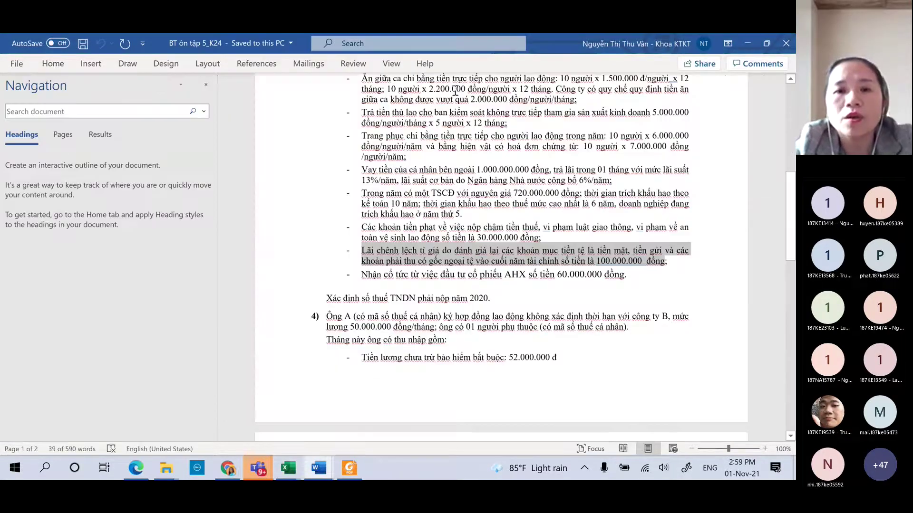
mouse_move(362, 274)
left_mouse_down()
mouse_move(595, 262)
mouse_move(615, 279)
left_mouse_up()
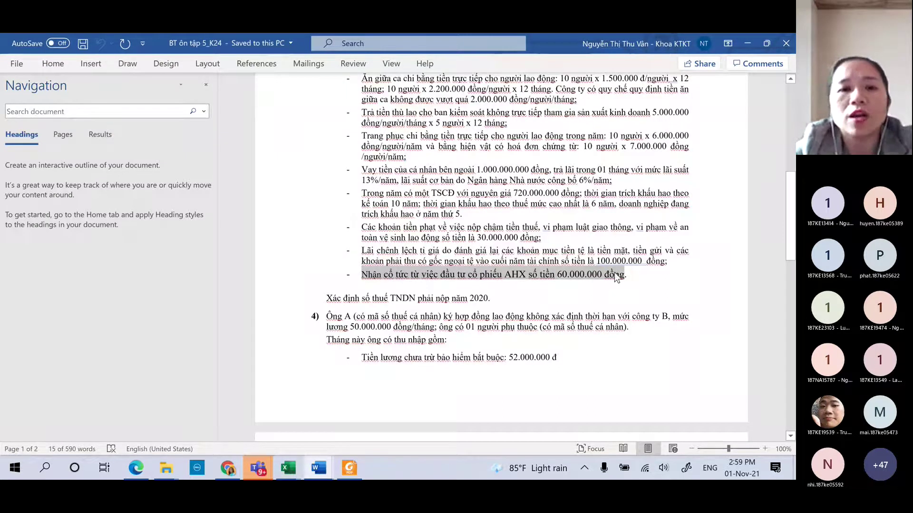
key("alt+Tab")
double_click(138, 327)
key("ctrl+v")
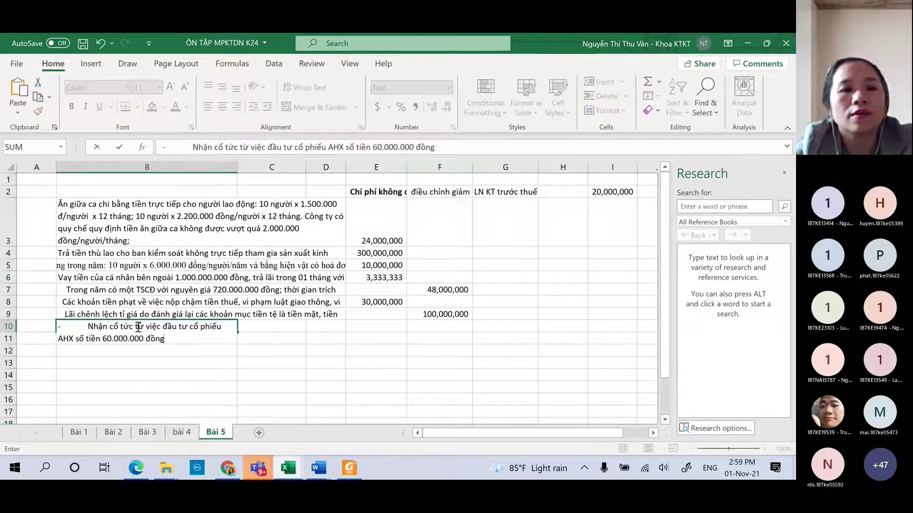
left_click_drag(87, 327, 30, 324)
key("Delete")
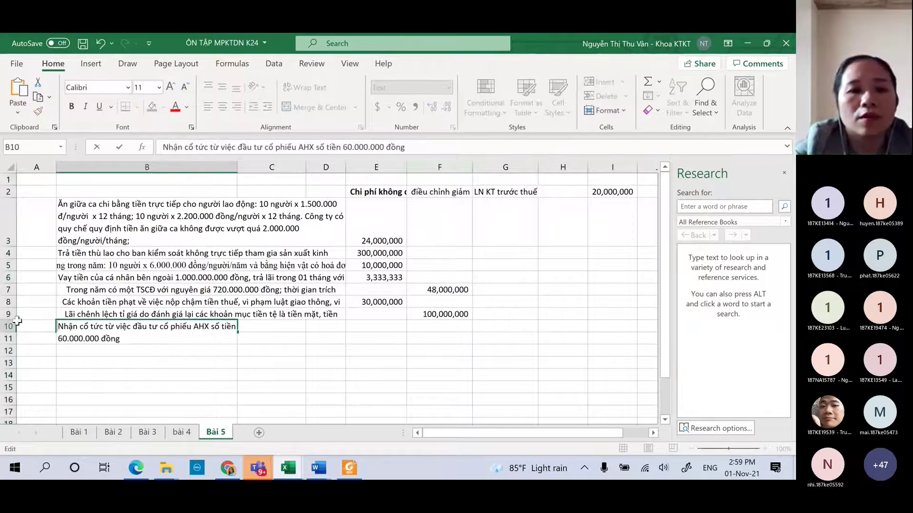
key("Return")
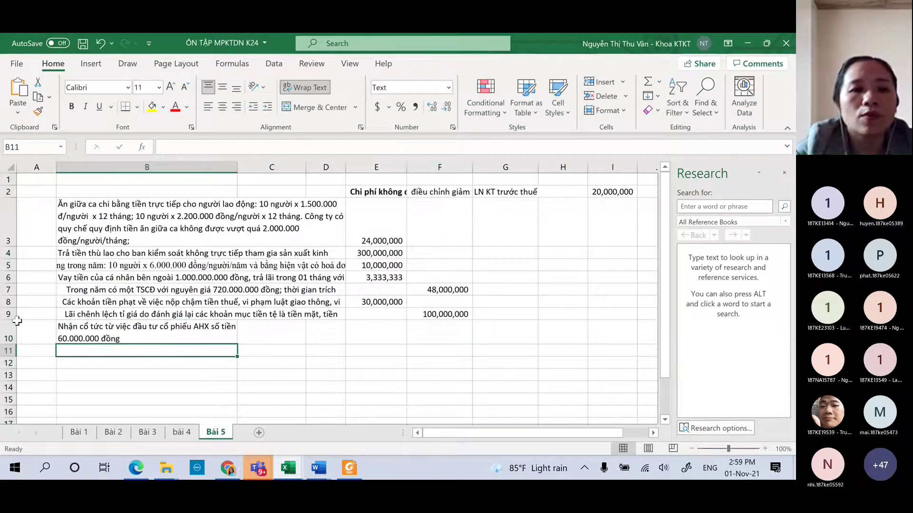
Enter the dividend amount of 60000000 in F10 as a downward adjustment.
left_click(429, 329)
type("600000000")
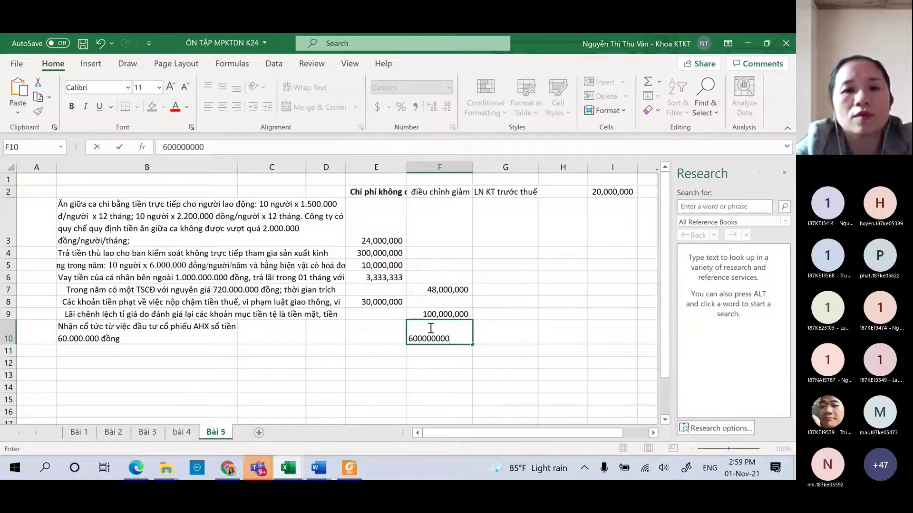
key("Return")
left_click(429, 328)
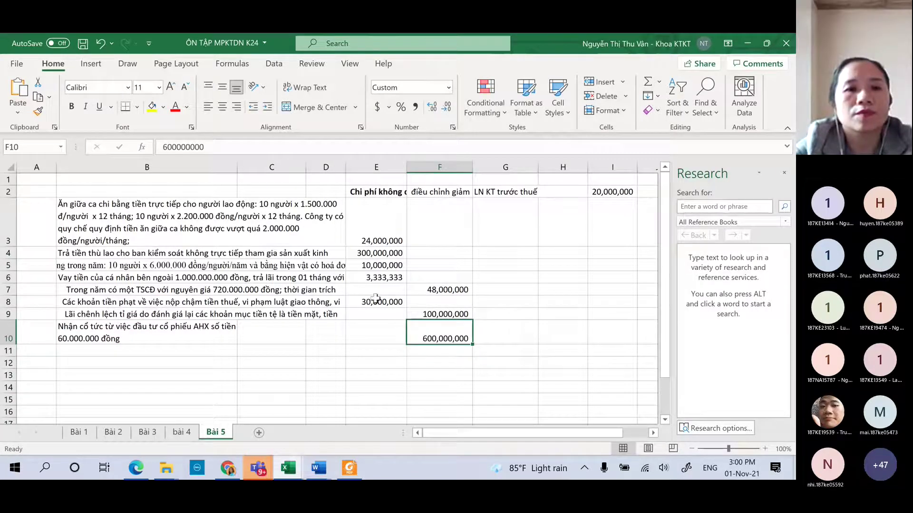
left_click(235, 151)
key("BackSpace")
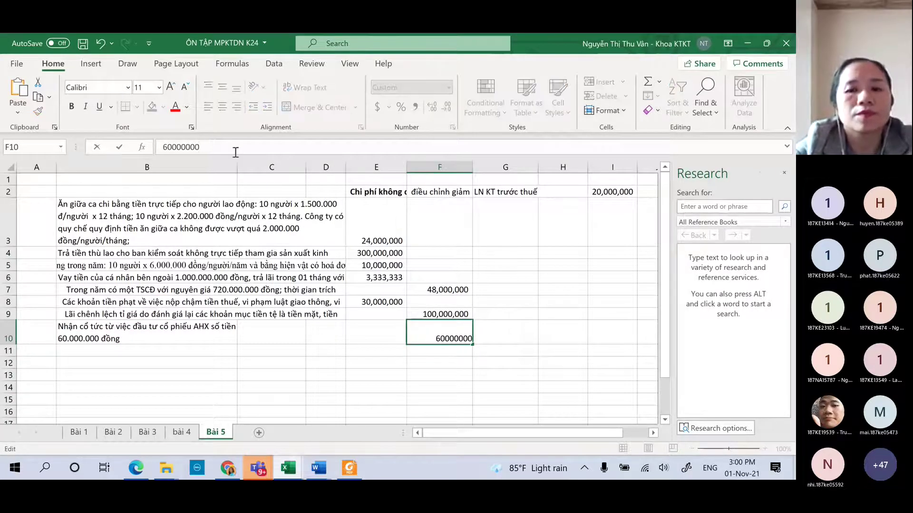
key("Return")
key("Up")
key("Up")
key("Down")
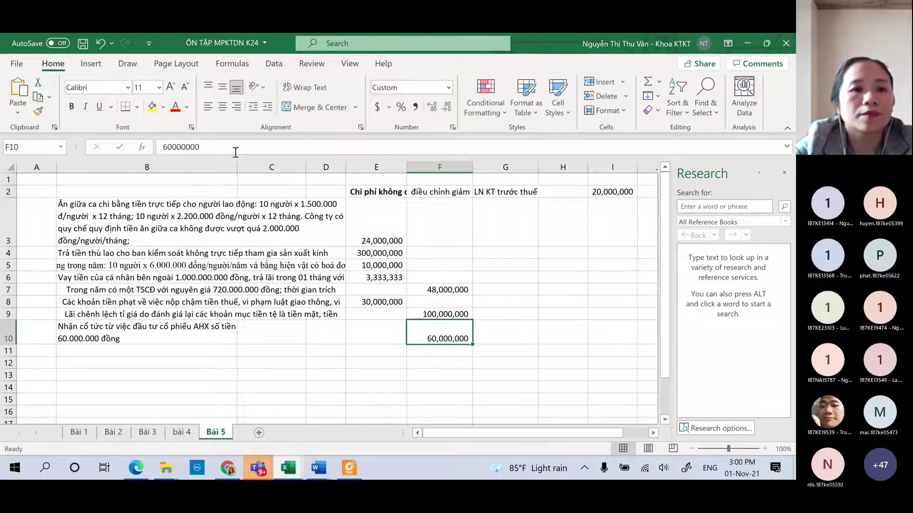
Merge and center the dividend item across B10:D10.
key("Left")
key("Left")
key("Up")
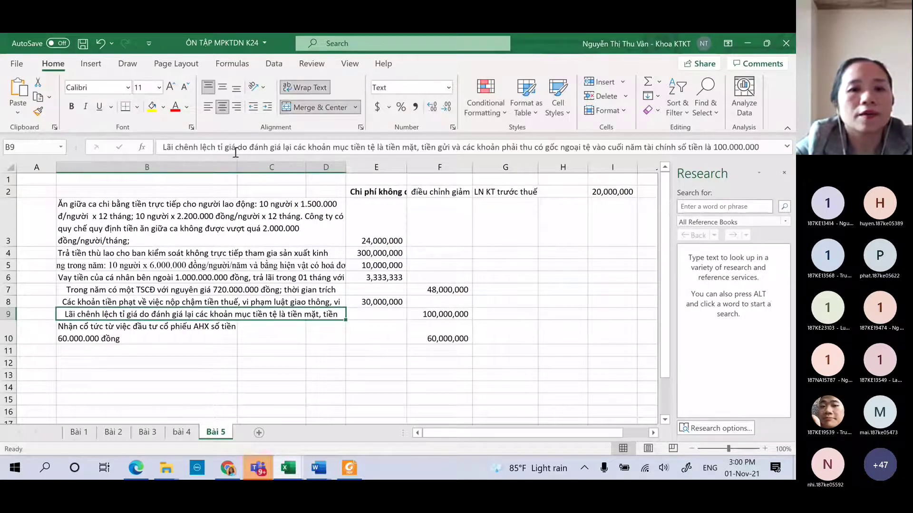
key("Down")
key("shift+Left")
key("shift+Left")
key("ctrl+shift+Up")
key("shift+Down")
key("shift+Down")
key("shift+Down")
key("shift+Down")
key("shift+Down")
key("shift+Down")
key("shift+Down")
key("shift+Down")
key("shift+Down")
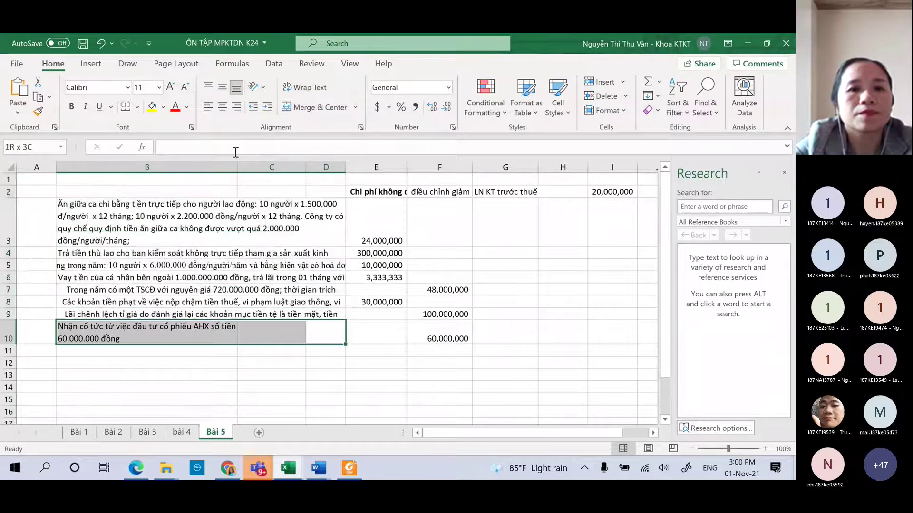
left_click(307, 107)
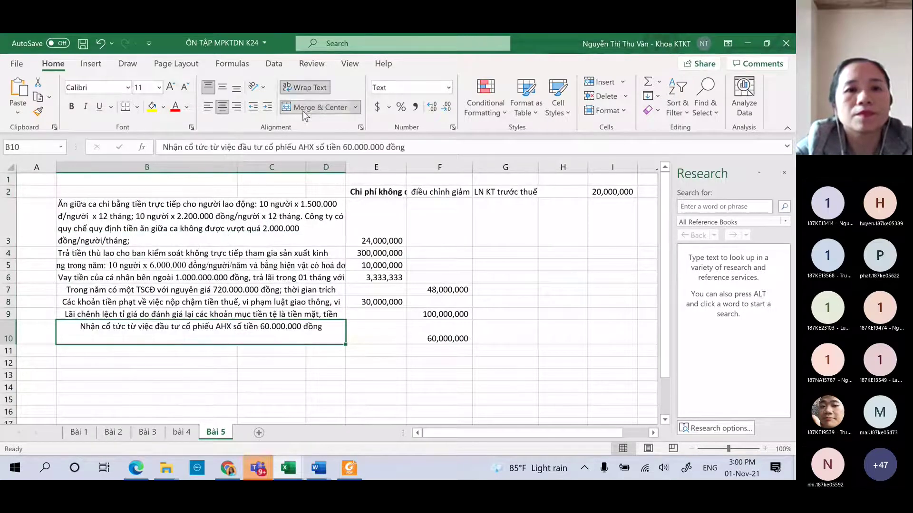
left_click(91, 253)
left_click(129, 166)
right_click(129, 167)
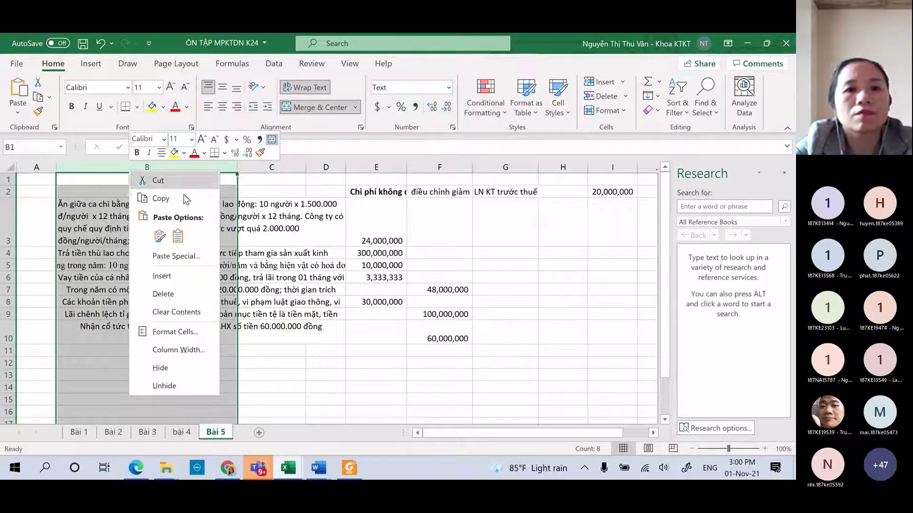
left_click(310, 235)
key("Right")
key("Right")
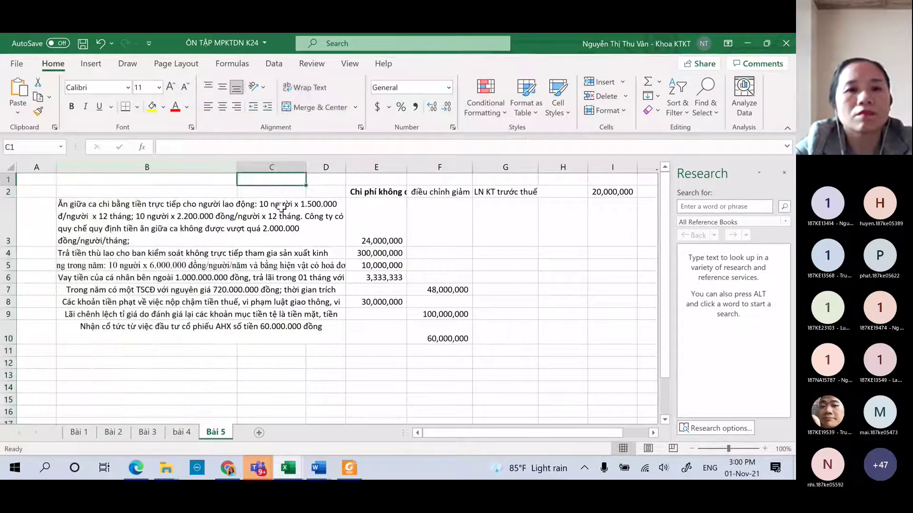
Turn on text wrapping for all cells in columns B to D.
left_click_drag(169, 167, 328, 167)
right_click(250, 232)
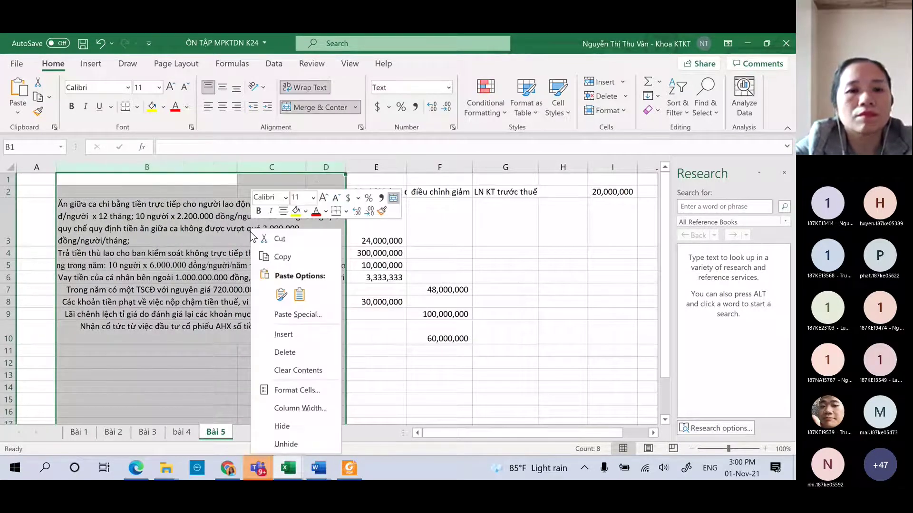
left_click(281, 389)
left_click(164, 267)
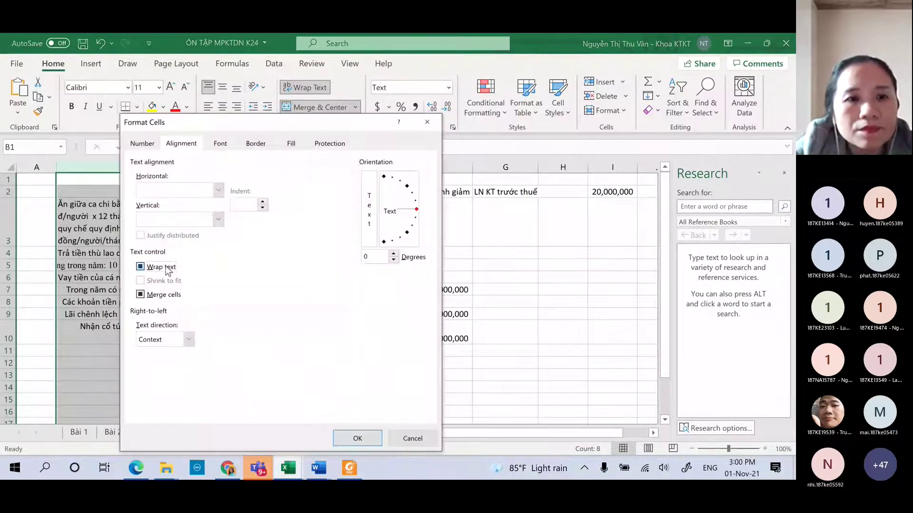
left_click(357, 438)
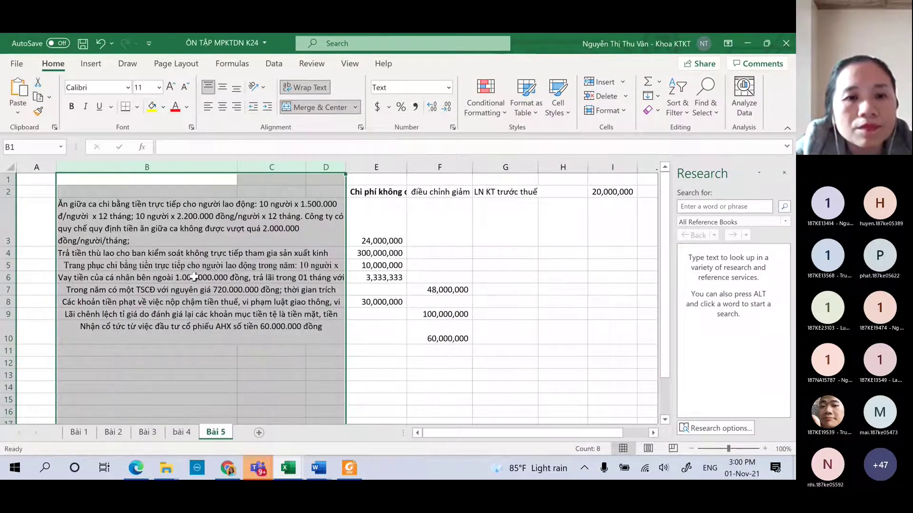
Review the item descriptions in column B row by row, down to the dividend item in B10.
left_click(252, 289)
key("Up")
key("Up")
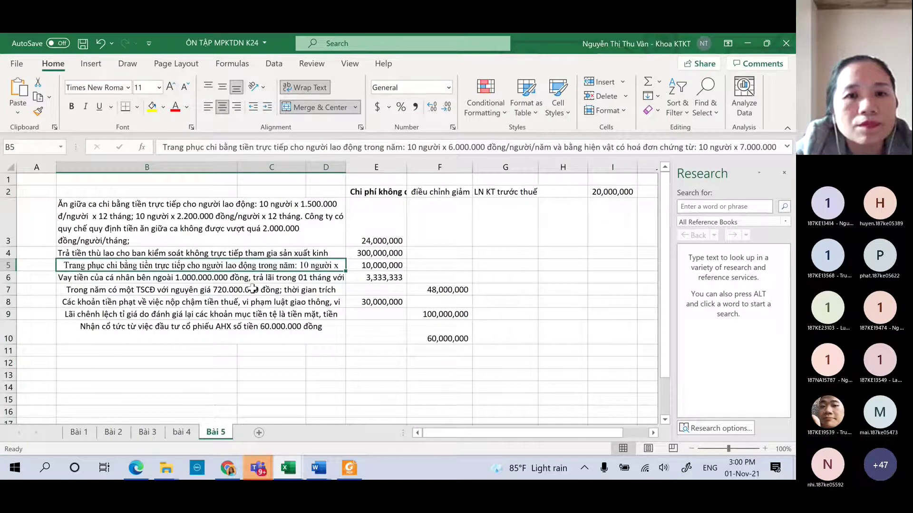
key("Up")
key("Down")
key("Down")
key("Down")
key("Down")
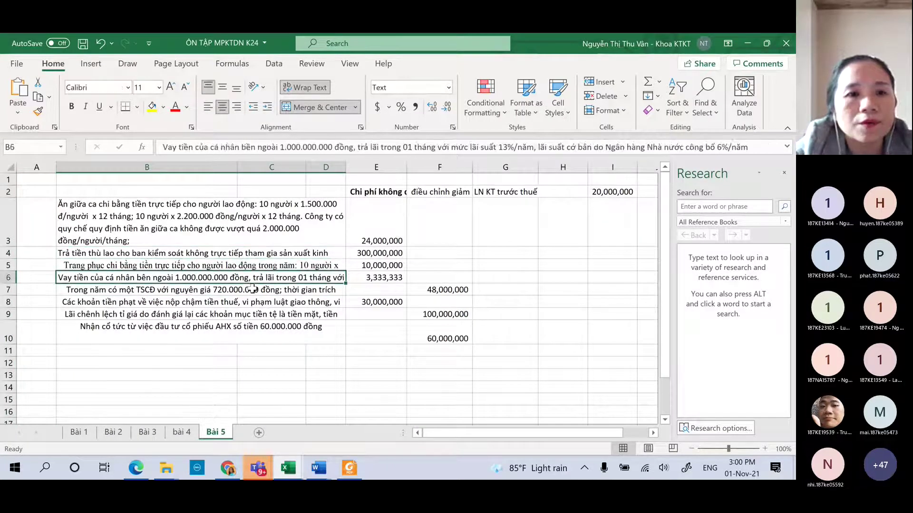
key("Down")
key("Down")
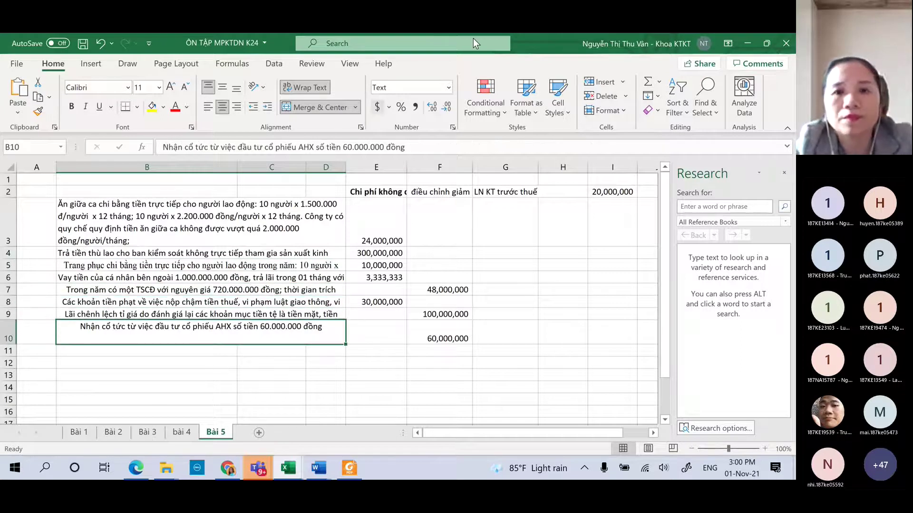
Make the "điều chỉnh giảm" heading in F2 bold.
left_click(456, 192)
key("ctrl+b")
left_click(386, 193)
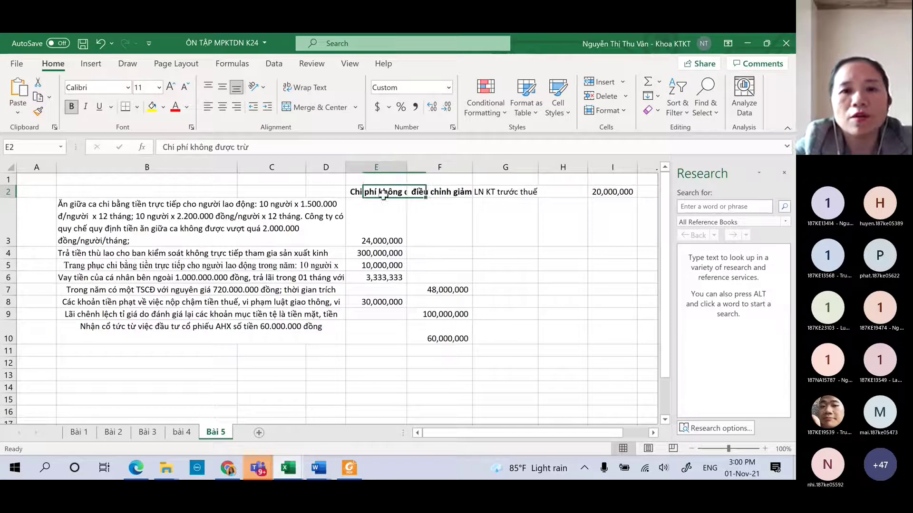
Enter the label "Tổng cộng" in B11, below the dividend item.
left_click(229, 362)
left_click(190, 349)
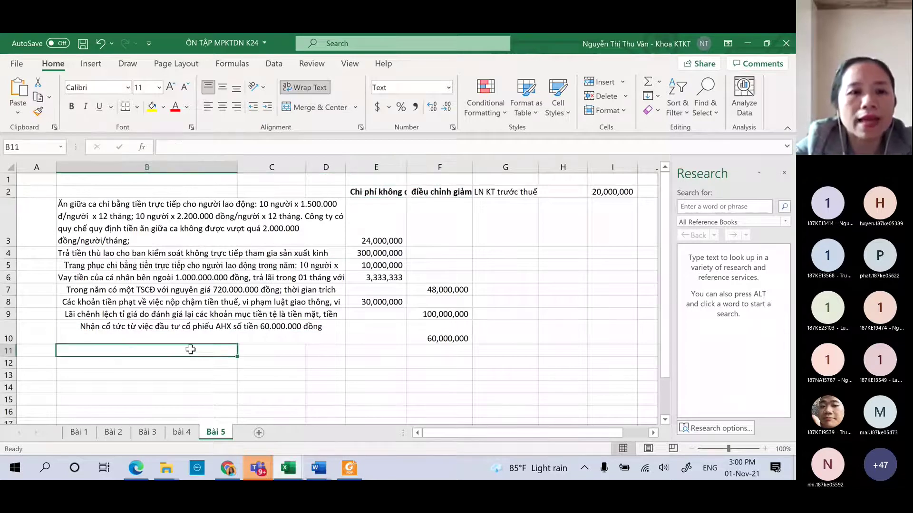
type("Tổng cộng")
key("Return")
left_click(191, 350)
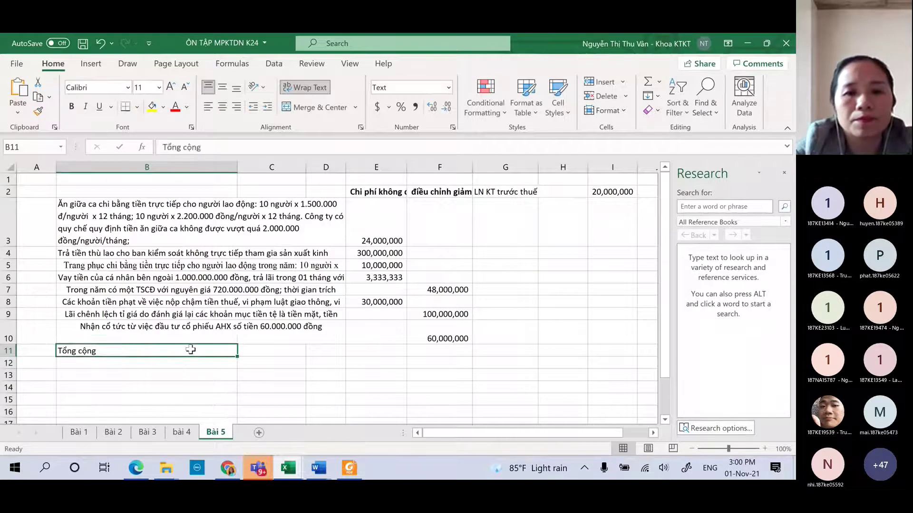
Total the non-deductible expenses in E11 with a SUM formula over E3:E10.
key("Right")
key("Right")
key("Right")
type("=sum")
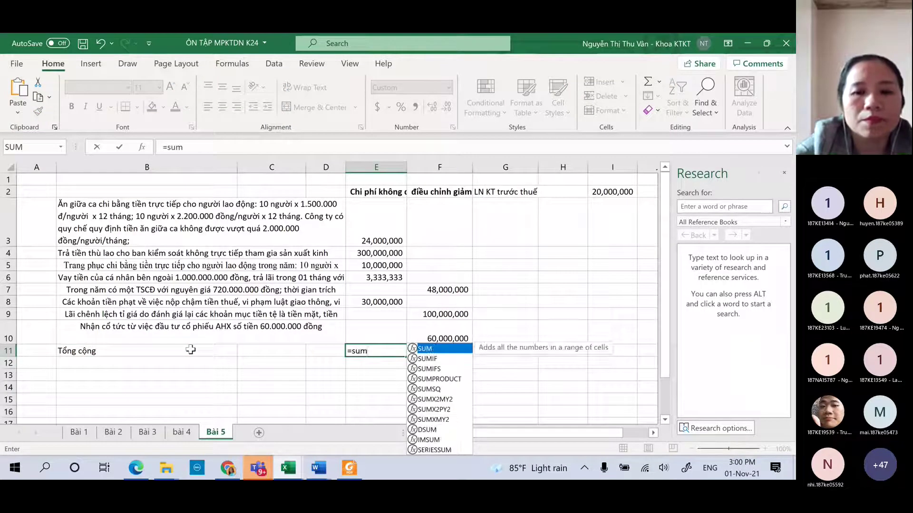
type("(")
key("Up")
key("shift+Up")
key("shift+Up")
key("shift+Up")
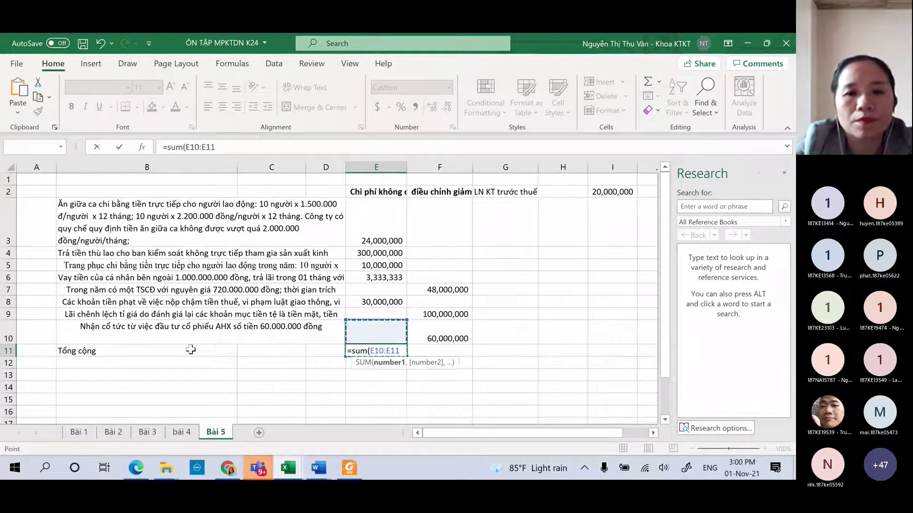
key("shift+Up")
key("shift+Up")
key("shift+Up")
key("shift+Up")
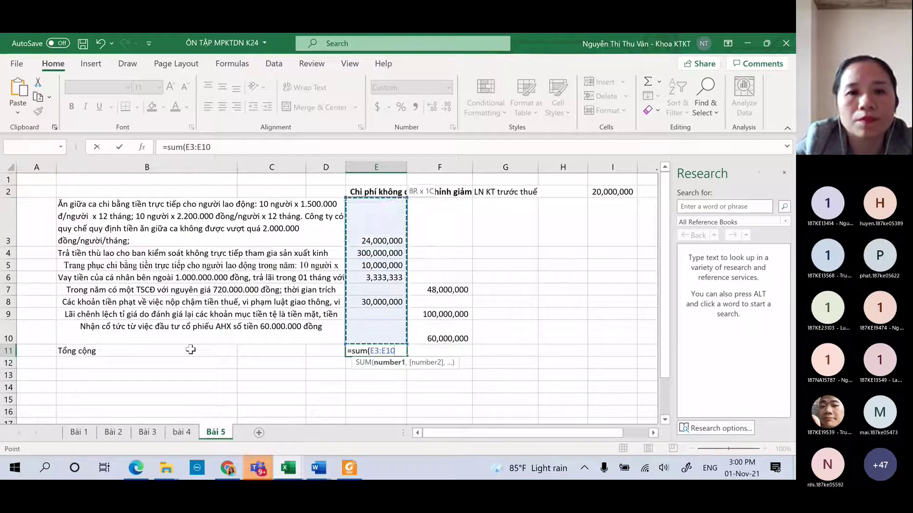
key("Return")
Make the "Tổng cộng" row bold and copy its sum formula from E11 across to F11.
key("Up")
key("shift+space")
key("ctrl+b")
key("Right")
key("Left")
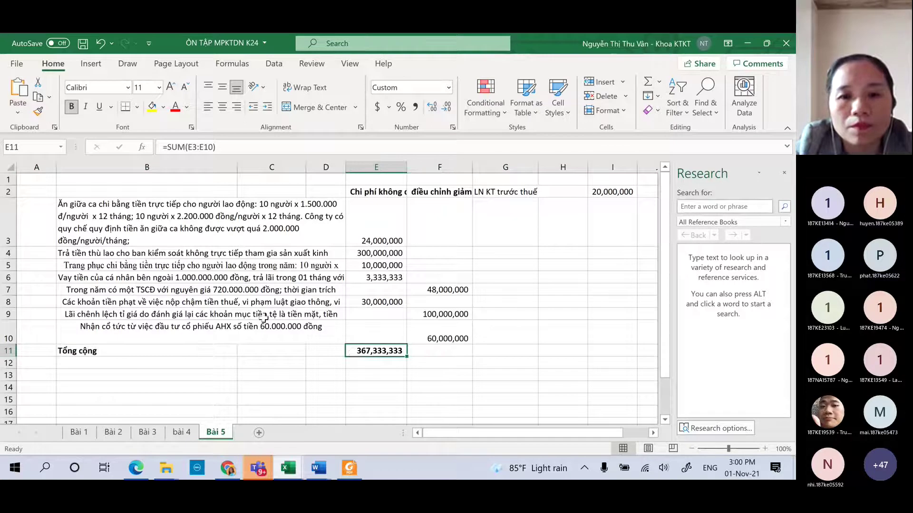
left_click_drag(406, 356, 473, 343)
left_click(352, 374)
Move the block G1:I2 holding "LN KT trước thuế" and its amount to start at B12, below the totals.
left_click_drag(494, 192, 648, 183)
key("ctrl+c")
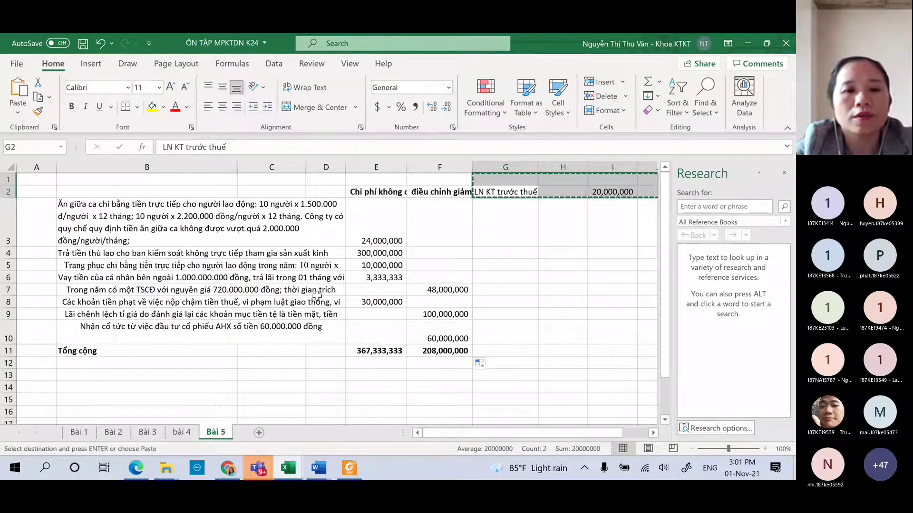
left_click(147, 365)
key("ctrl+v")
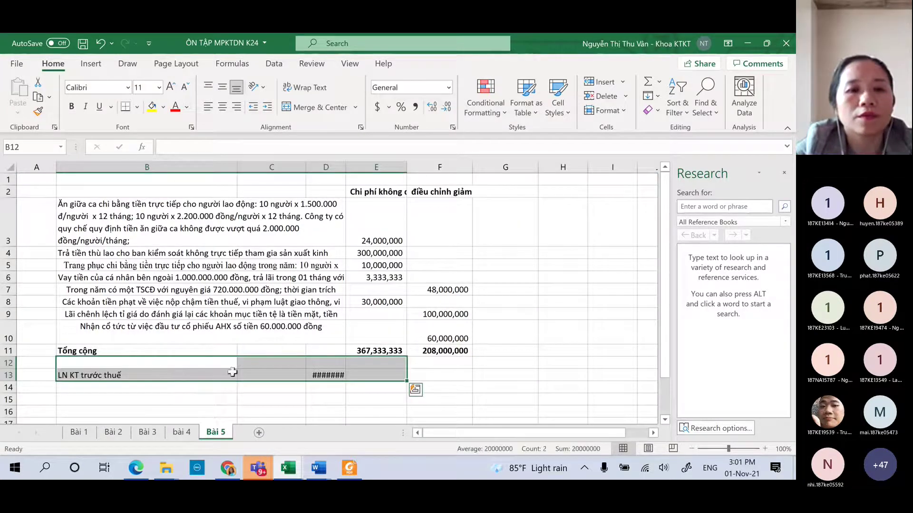
Fit column D's width to its contents so the pre-tax profit amount in D13 can be read.
left_click(323, 375)
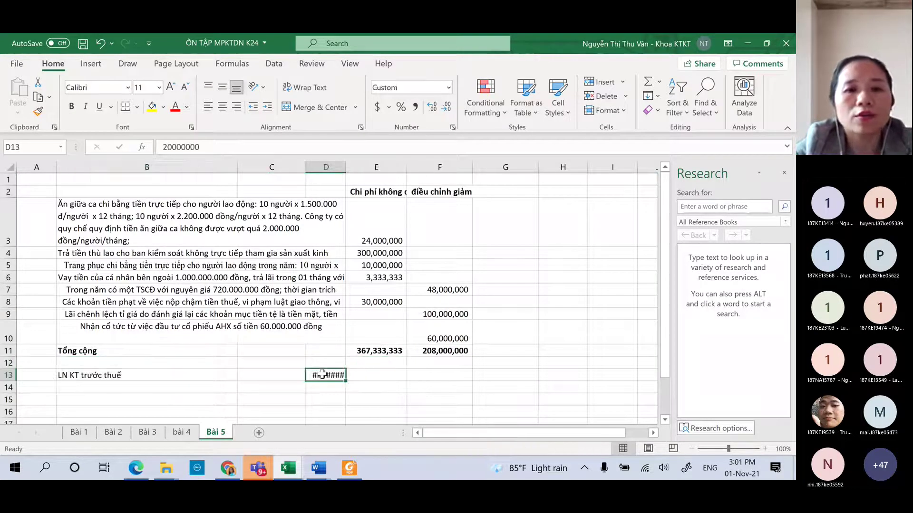
double_click(345, 167)
key("Down")
key("Up")
key("Down")
Make the "LN KT trước thuế" label and its amount in B13:D13 bold.
key("Left")
key("Up")
key("Left")
key("shift+Right")
key("shift+Right")
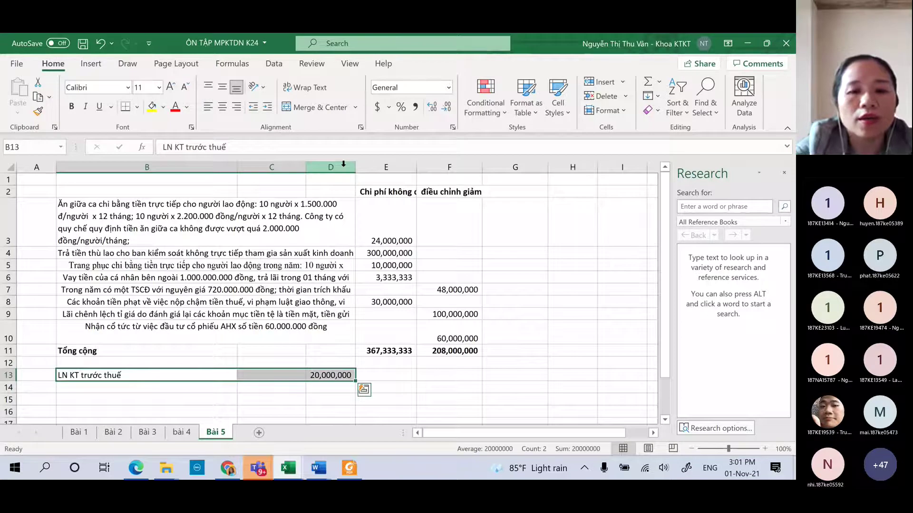
key("ctrl+b")
key("Down")
key("Up")
key("Up")
key("Down")
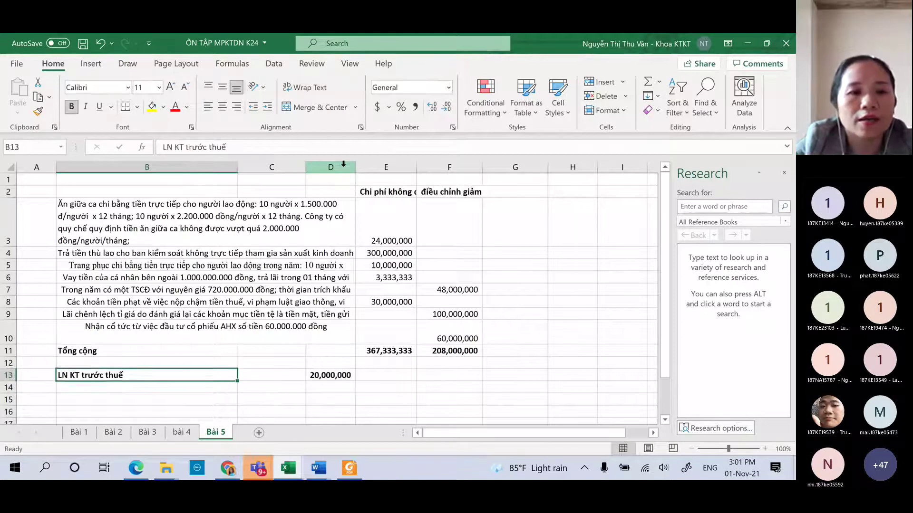
key("Down")
left_click(343, 164)
type("D")
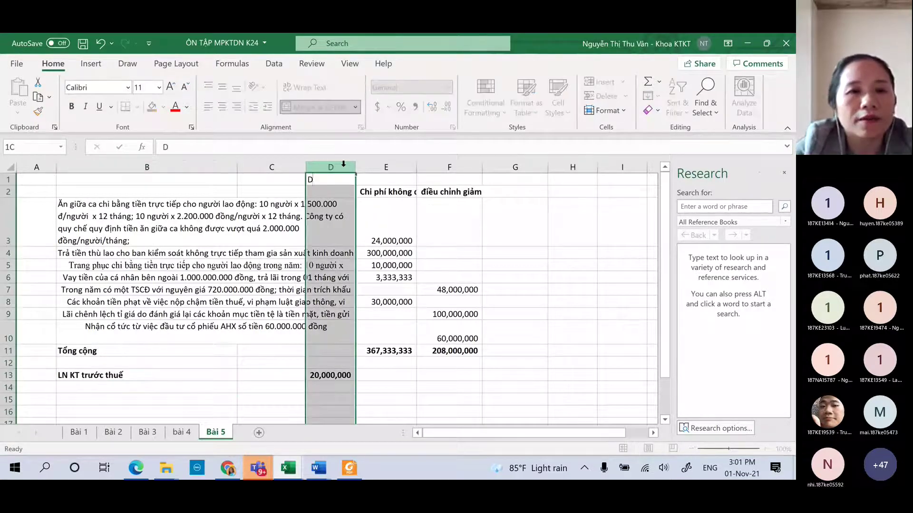
key("Escape")
key("ctrl+z")
key("ctrl+z")
left_click(344, 164)
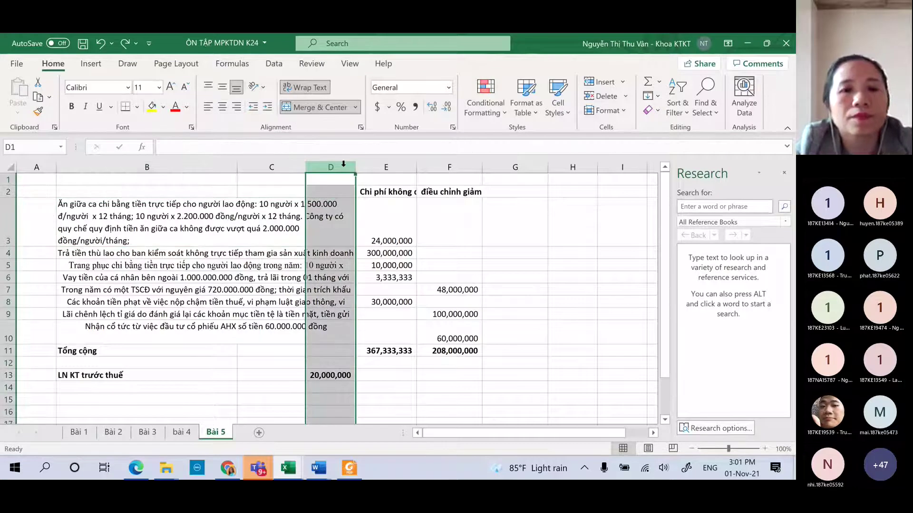
key("Down")
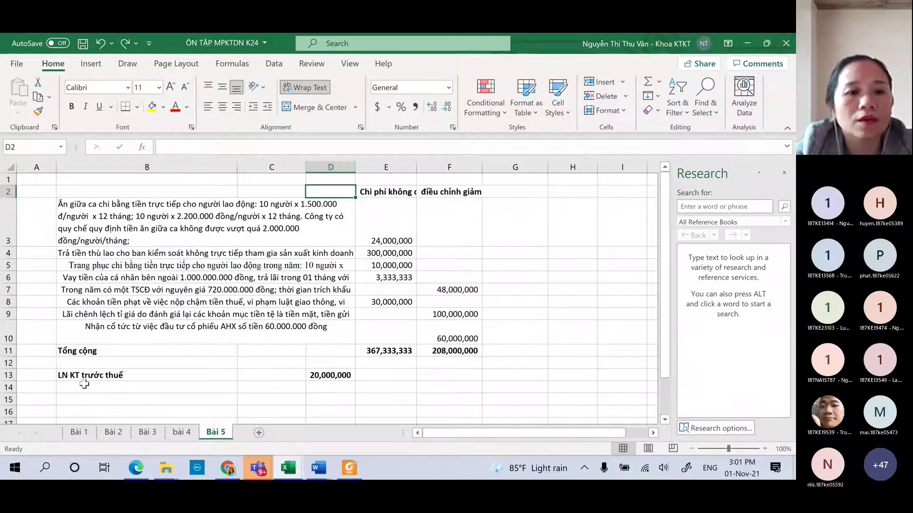
Enter the label "Thu nhập tính thuế" in B14, below the pre-tax profit.
left_click(81, 386)
type("Thu nhập ")
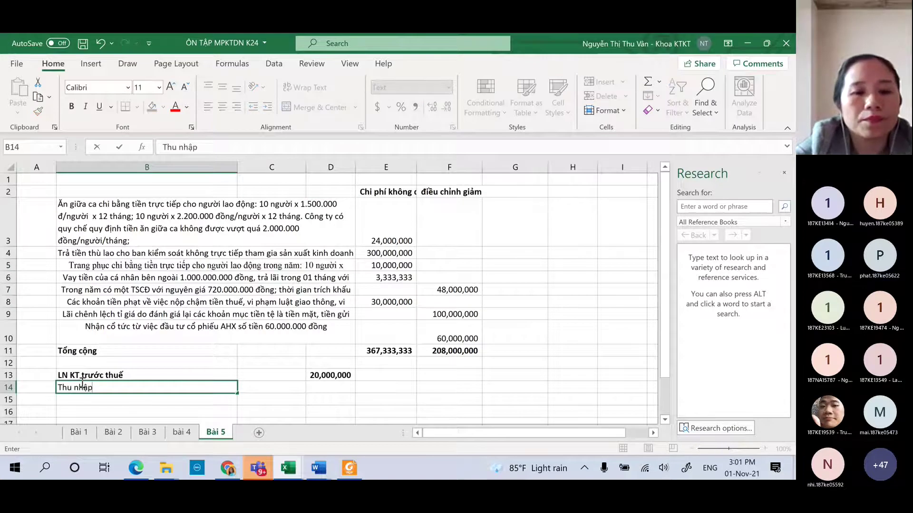
type("chiu")
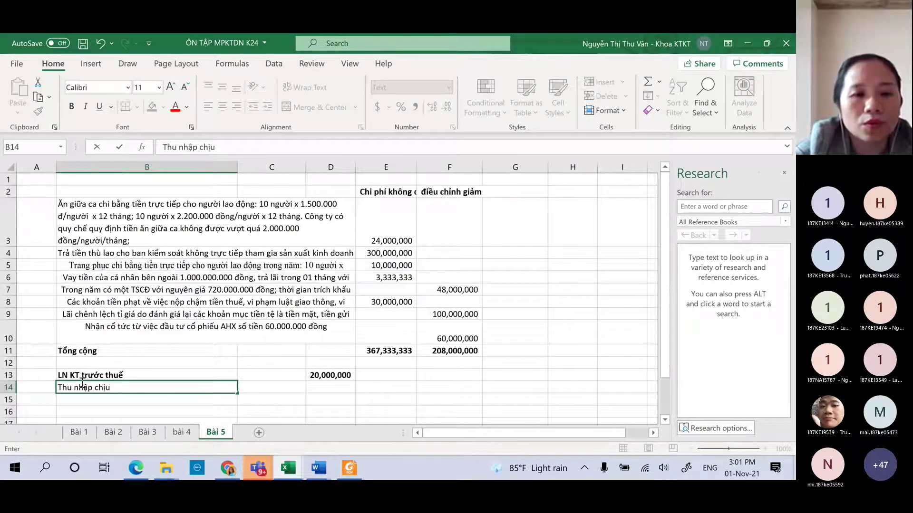
key("BackSpace")
key("BackSpace")
key("BackSpace")
key("BackSpace")
key("alt+Tab")
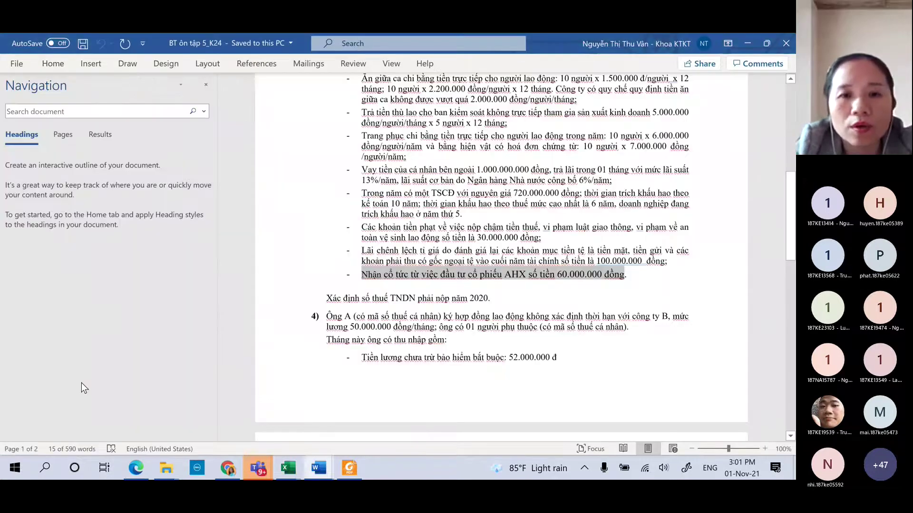
key("alt+Tab")
type("tinh")
type(" thue")
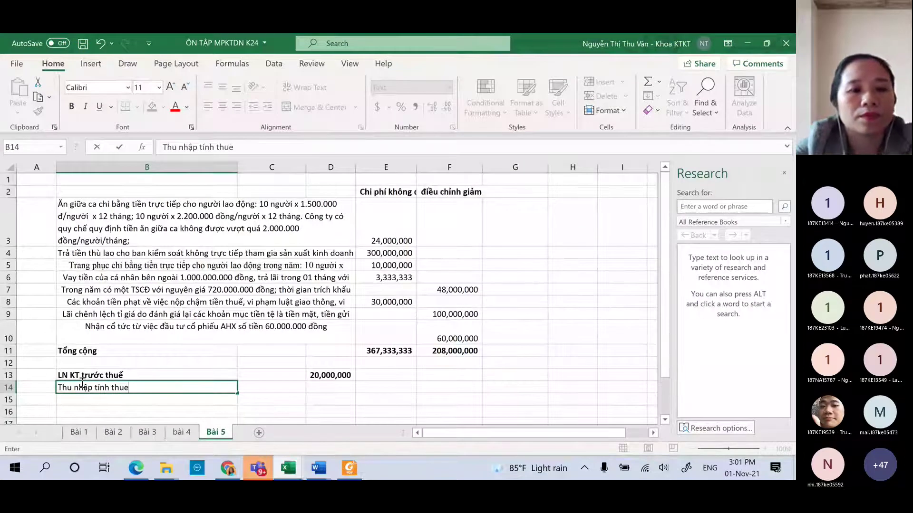
Calculate the taxable income in D14 with the formula =D13+E11-F11.
left_click(319, 390)
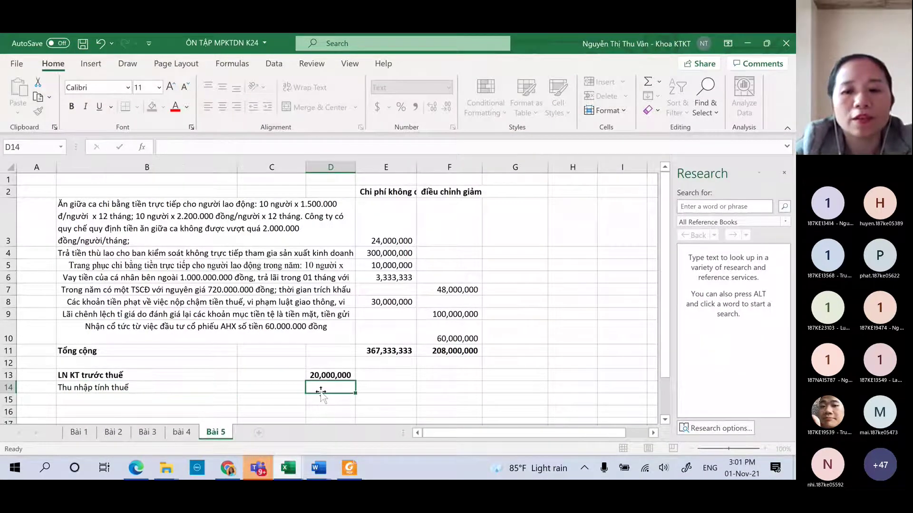
type("=")
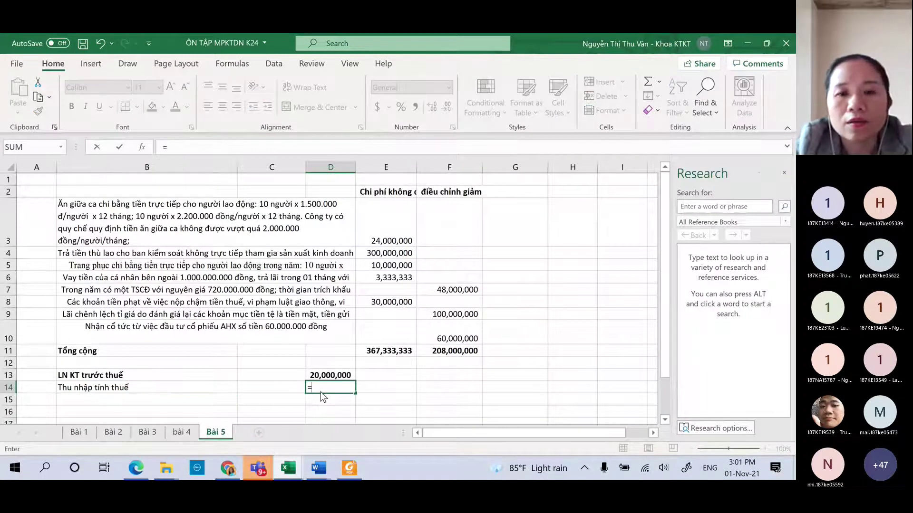
key("alt+Tab")
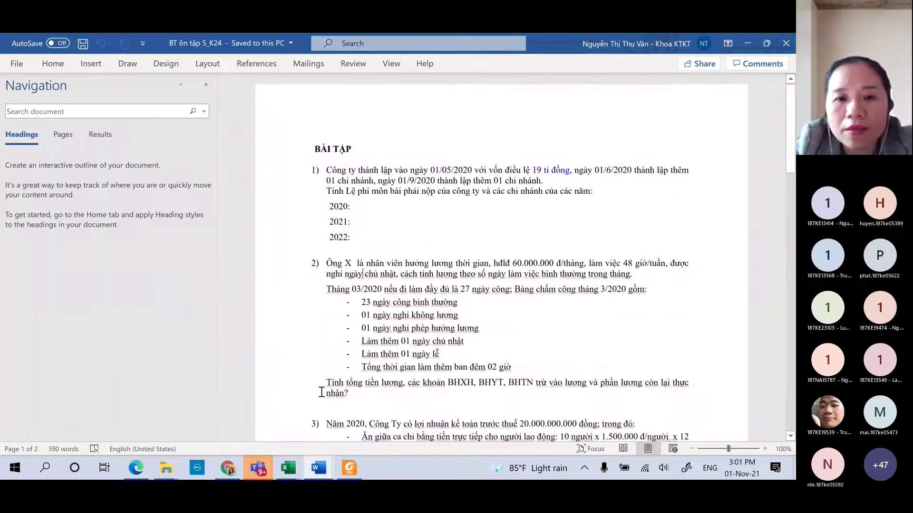
key("alt+Tab")
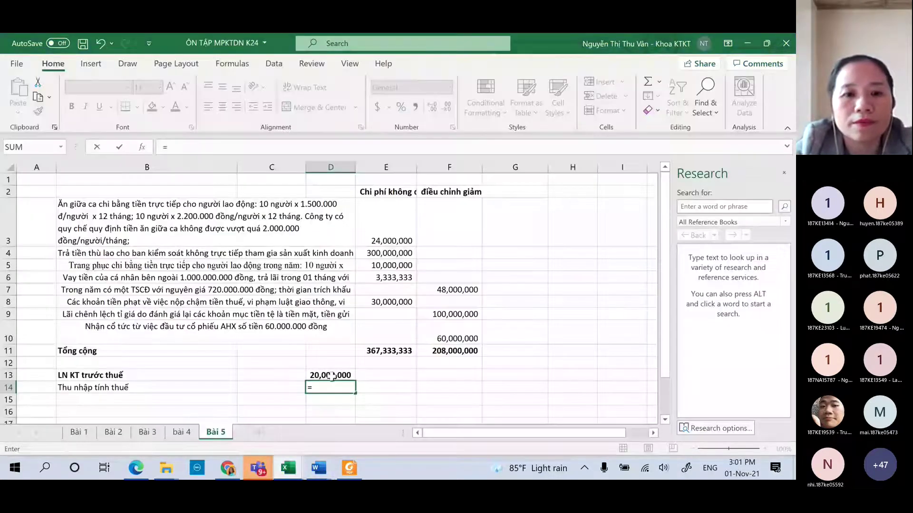
left_click(332, 376)
type("+")
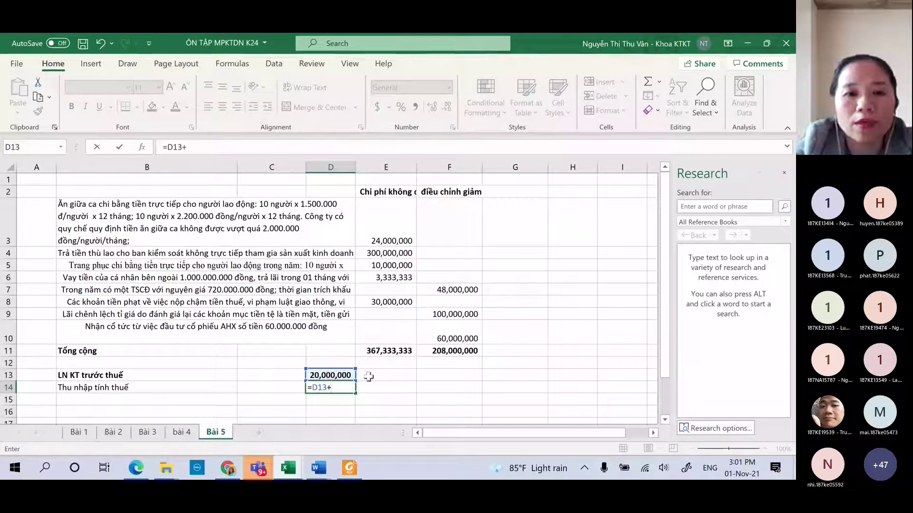
left_click(383, 352)
type("-")
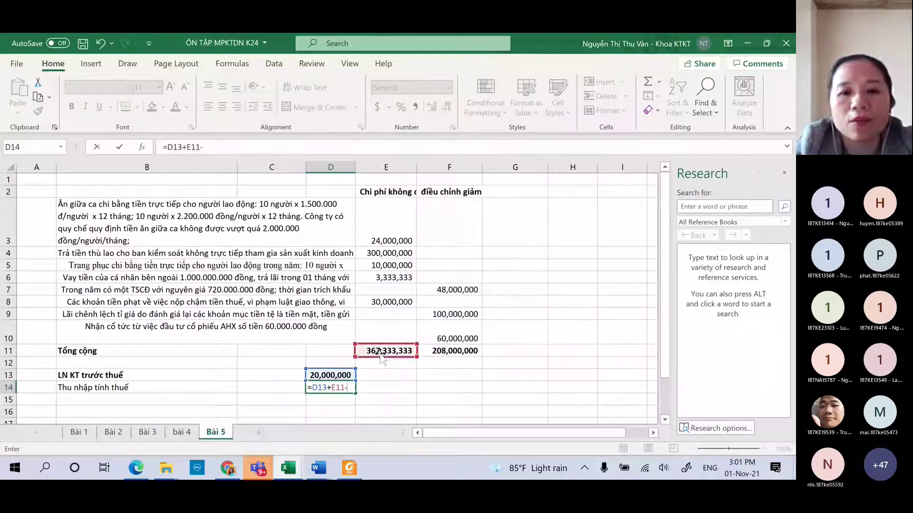
left_click(444, 351)
key("shift+Return")
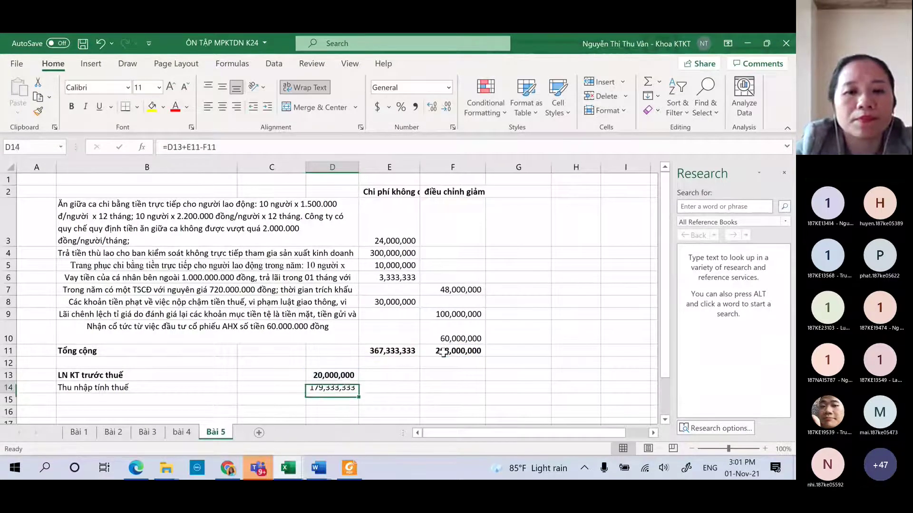
left_click(248, 151)
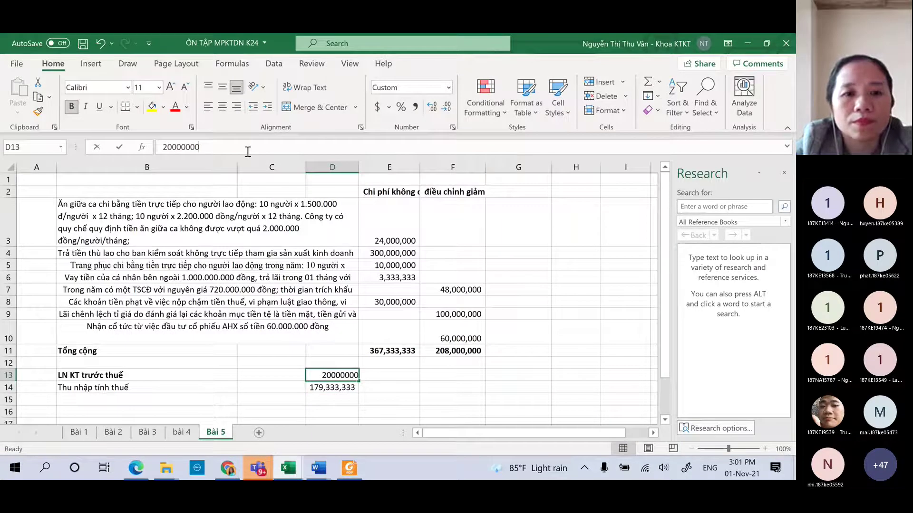
type("000")
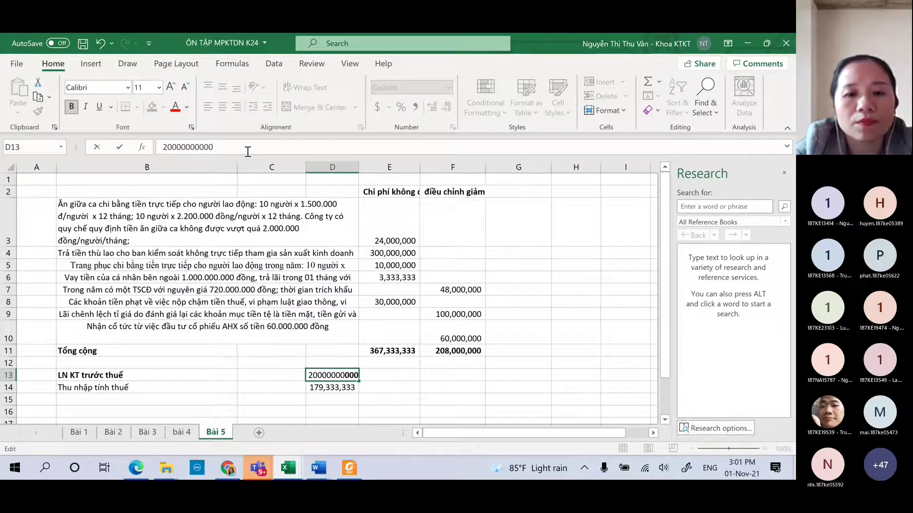
key("Return")
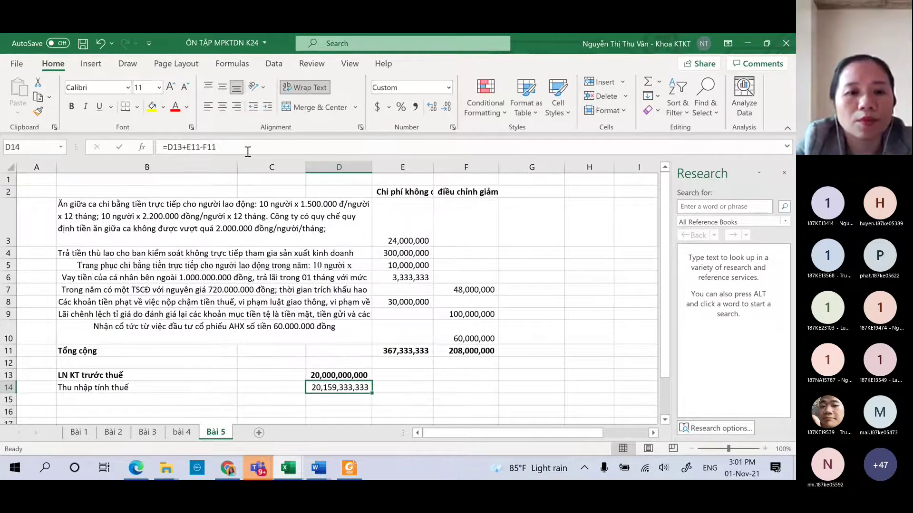
key("Left")
key("Left")
key("Left")
key("Right")
key("Right")
key("Right")
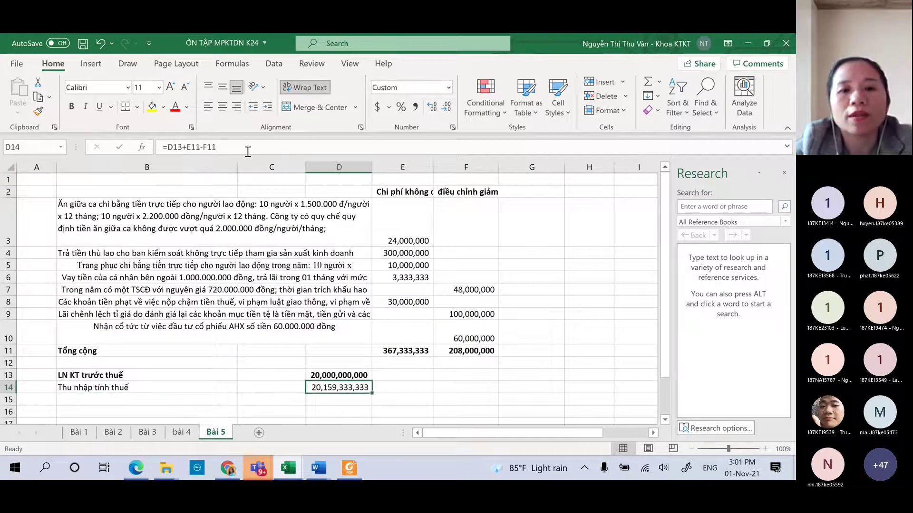
key("alt+Tab")
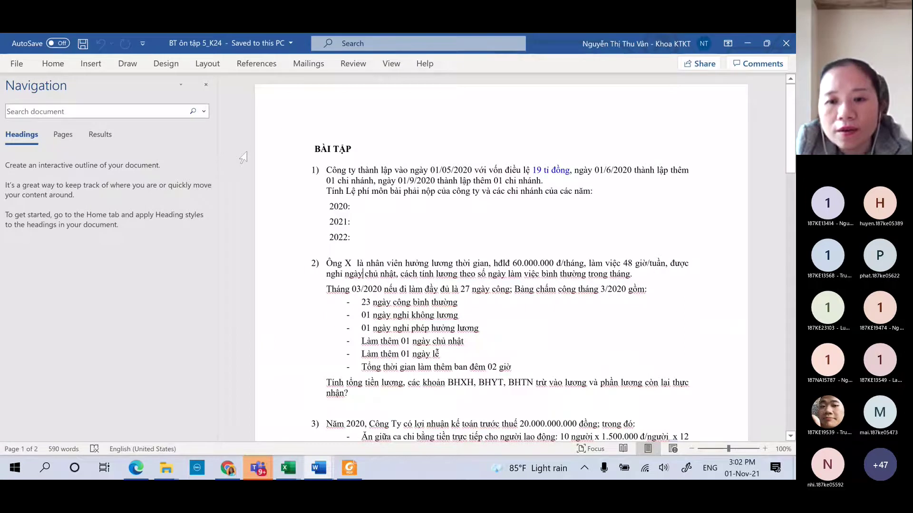
key("alt+Tab")
Enter the label "Thuế TNDN phải nộp" in B15, below the taxable income.
key("Down")
key("Left")
key("Left")
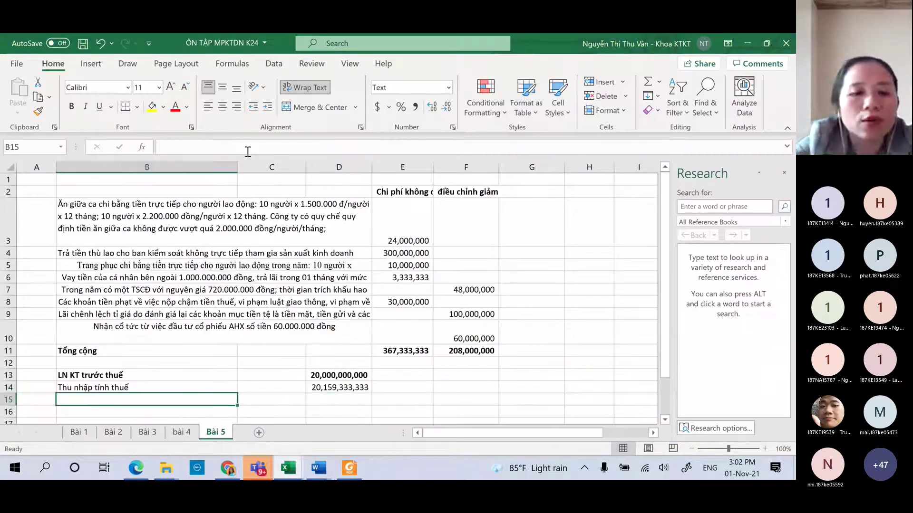
type("Thuế TNDN phải nộp")
key("Tab")
Calculate the corporate income tax payable in D15 with the formula =D14*20%.
key("Page_Down")
key("Right")
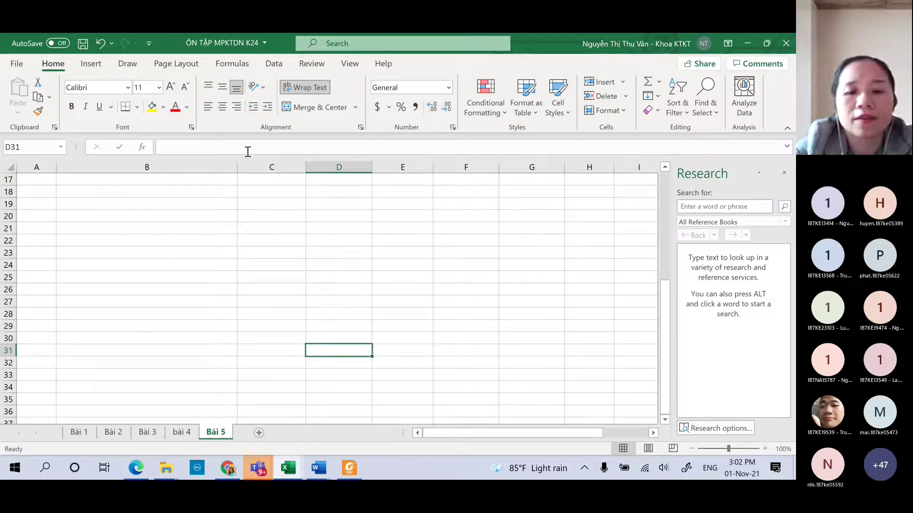
key("Page_Up")
type("=")
key("Up")
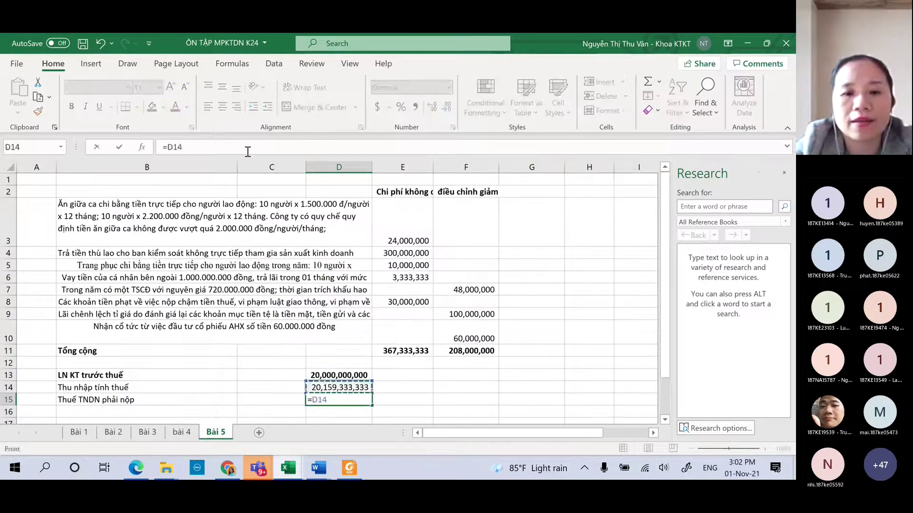
type("*")
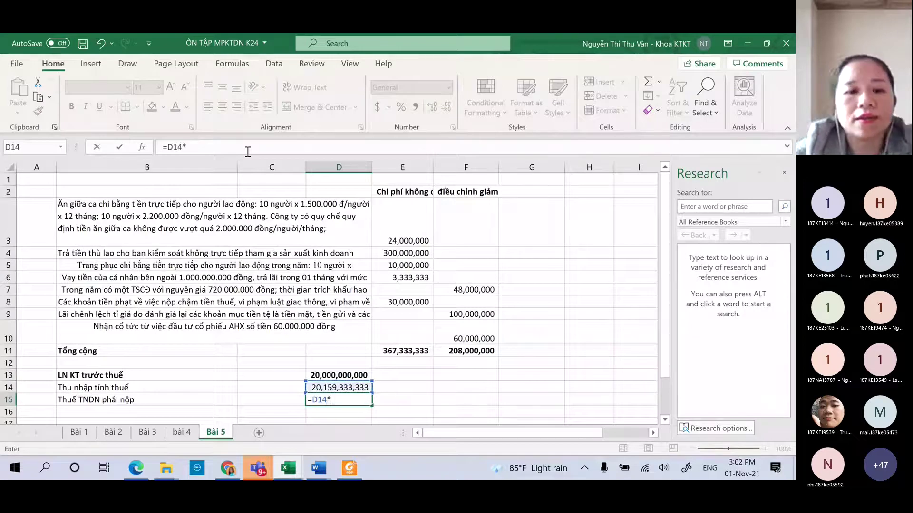
type("20%")
key("Return")
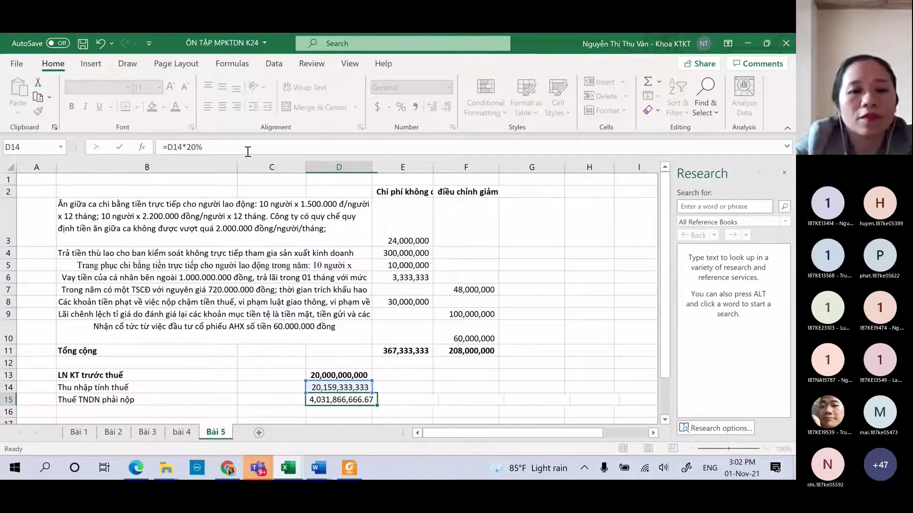
Reduce the tax payable in D15 to zero decimal places.
key("Up")
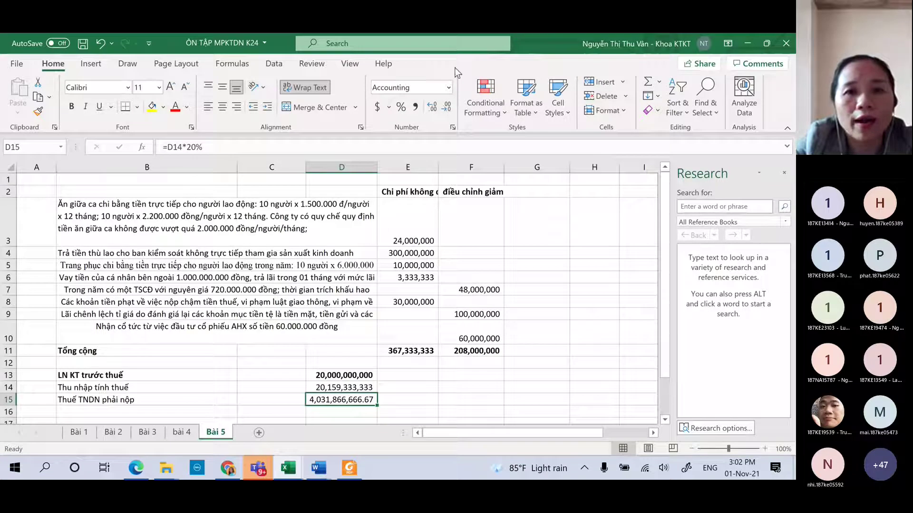
left_click(446, 107)
left_click(446, 107)
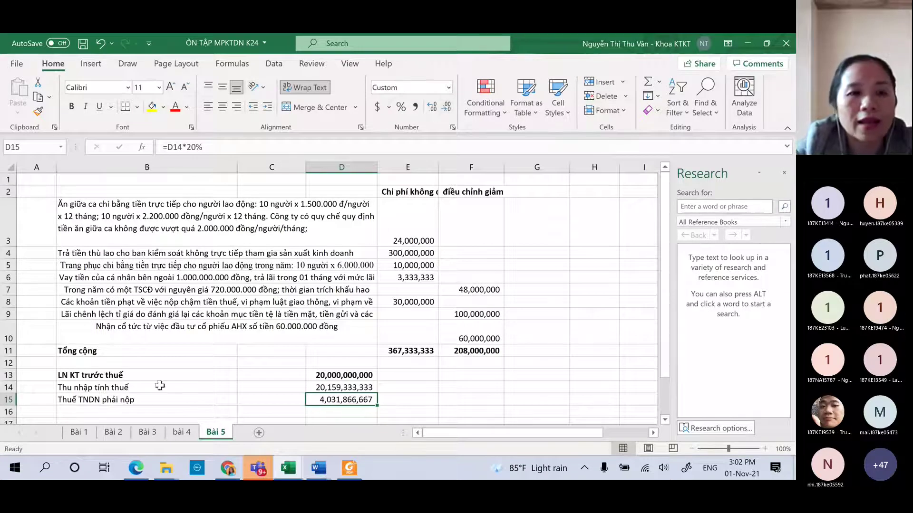
Enter the tax expense entry labels "Nợ 821" in B16 and "Có 3334" in B17, below the tax payable.
left_click(127, 413)
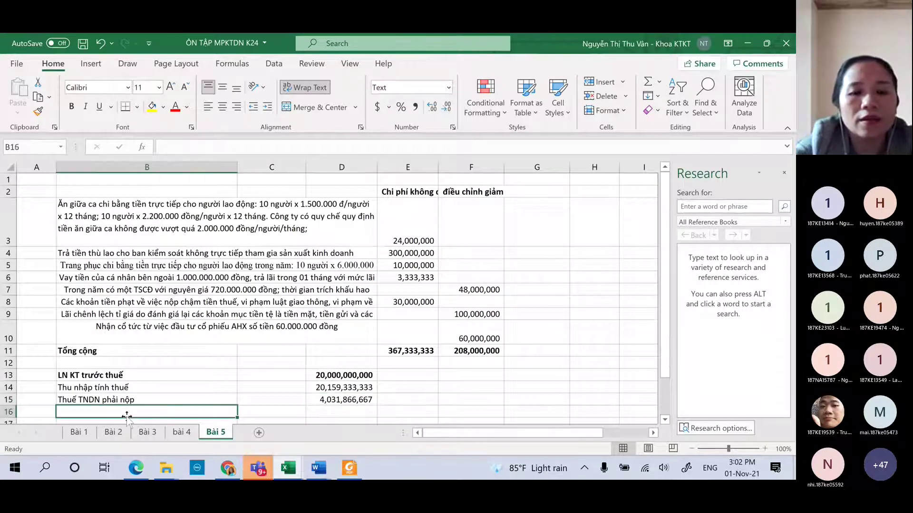
type("nwoj")
key("BackSpace")
key("BackSpace")
key("BackSpace")
type("Nở")
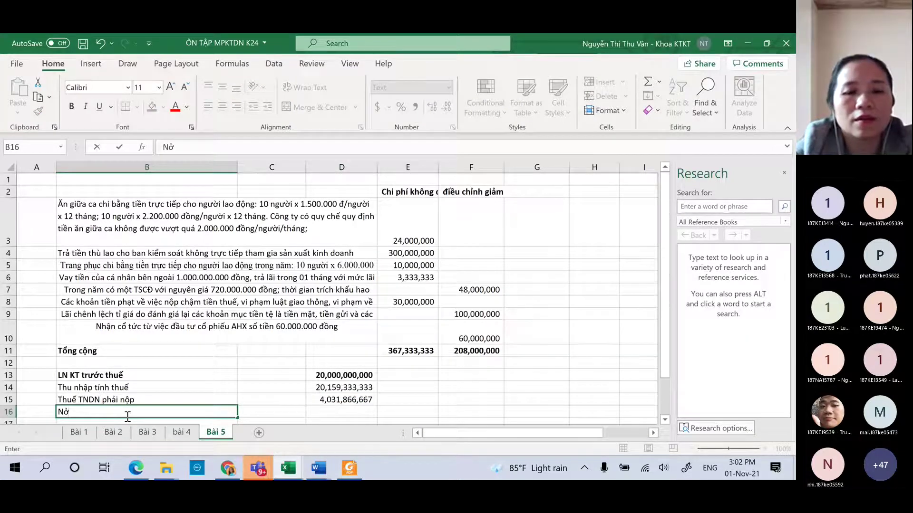
type(" 8")
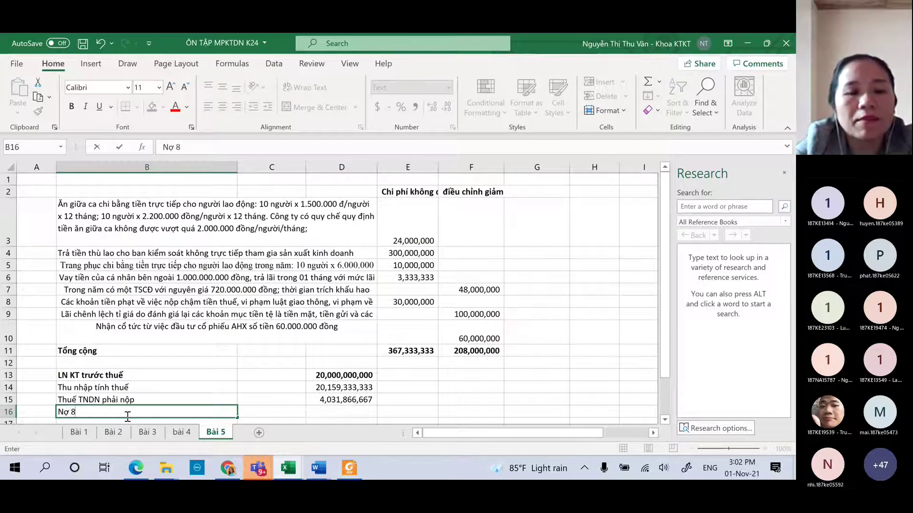
type("21")
key("Return")
type("Có 334")
key("BackSpace")
type("34")
key("Return")
Try to copy the tax payable formula from D15 into D16 and E17.
key("Up")
key("Right")
key("Up")
key("Right")
key("Up")
key("ctrl+c")
key("Down")
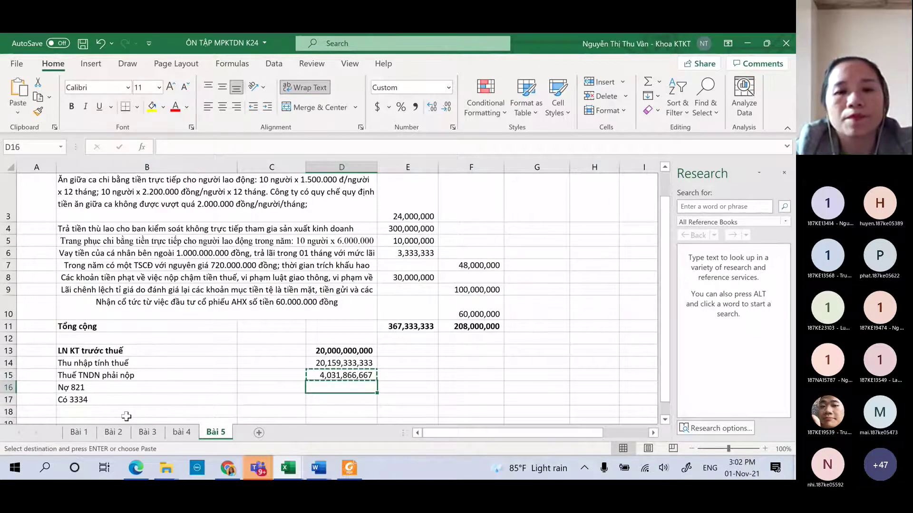
key("ctrl+v")
key("Down")
key("Right")
key("ctrl+v")
key("Up")
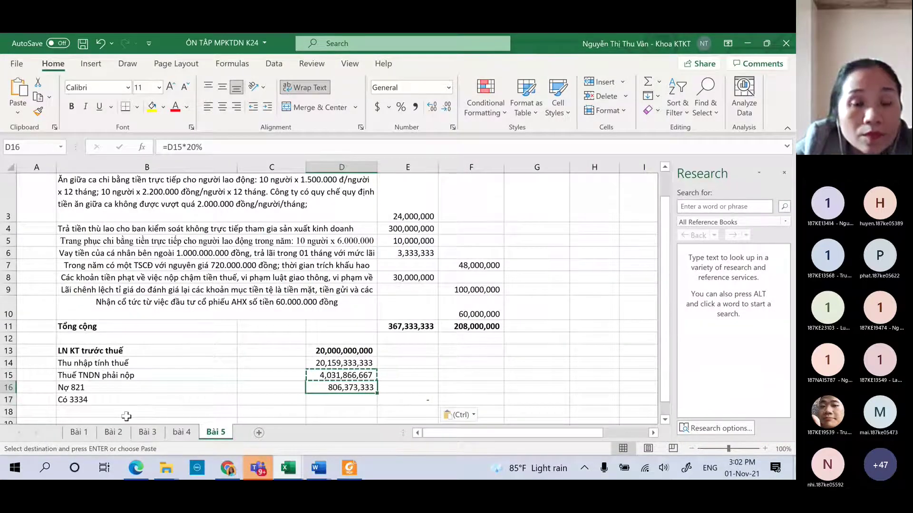
Copy the tax payable from D15 into D16 as a value only, for the debit to account 821.
key("Up")
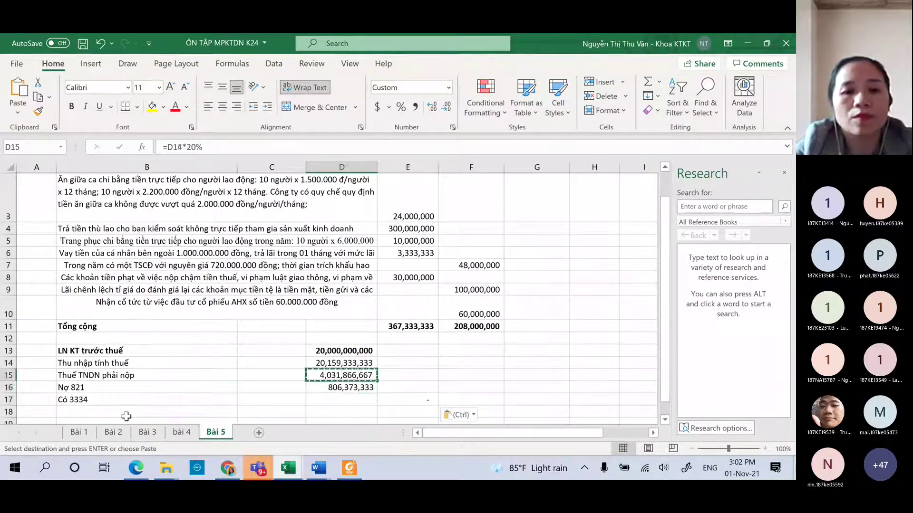
key("shift+Down")
key("ctrl+c")
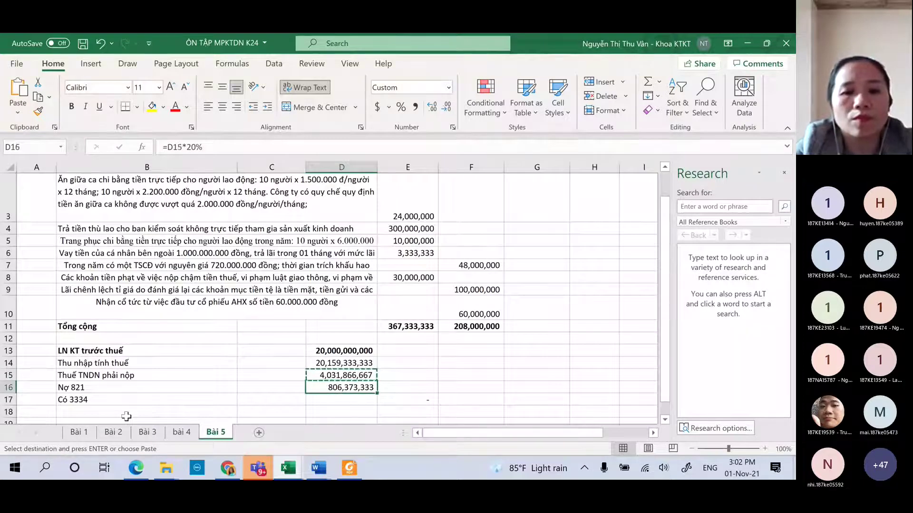
left_click(311, 387)
right_click(312, 387)
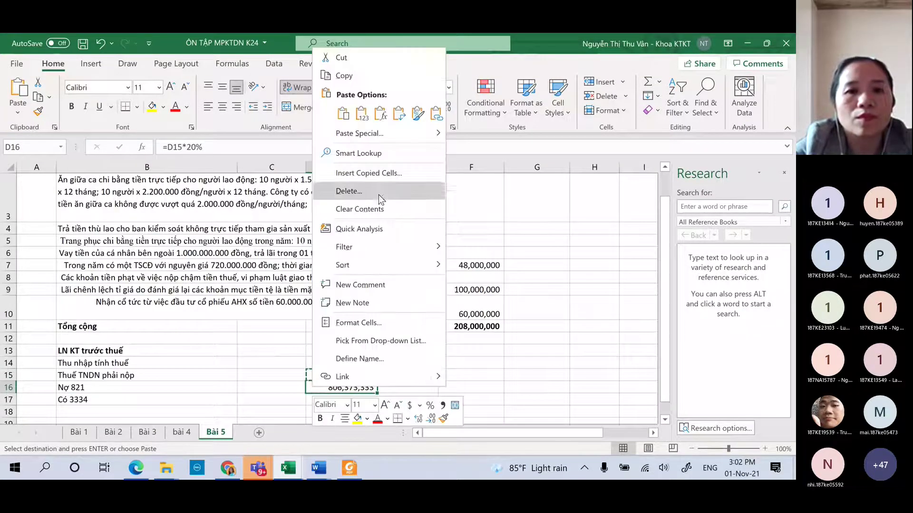
left_click(362, 113)
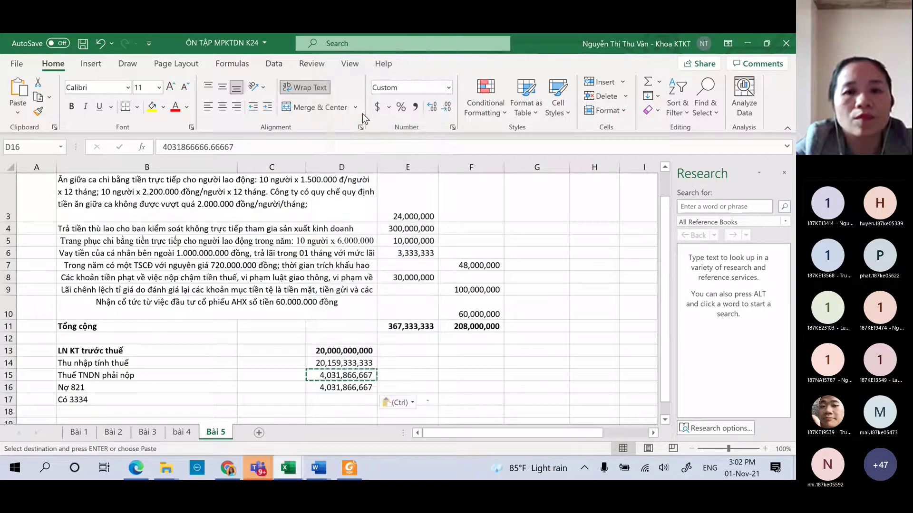
Copy the debit amount from D16 into E17 as the credit to account 3334.
key("Right")
key("Left")
key("ctrl+c")
key("Down")
key("Right")
key("Return")
Right-align the "Có 3334" label in B17.
key("Left")
key("Left")
key("Left")
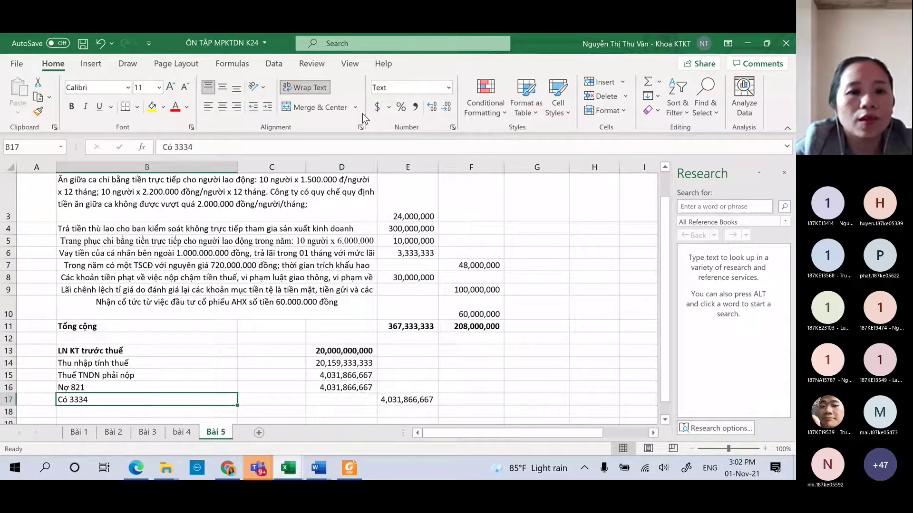
left_click(237, 106)
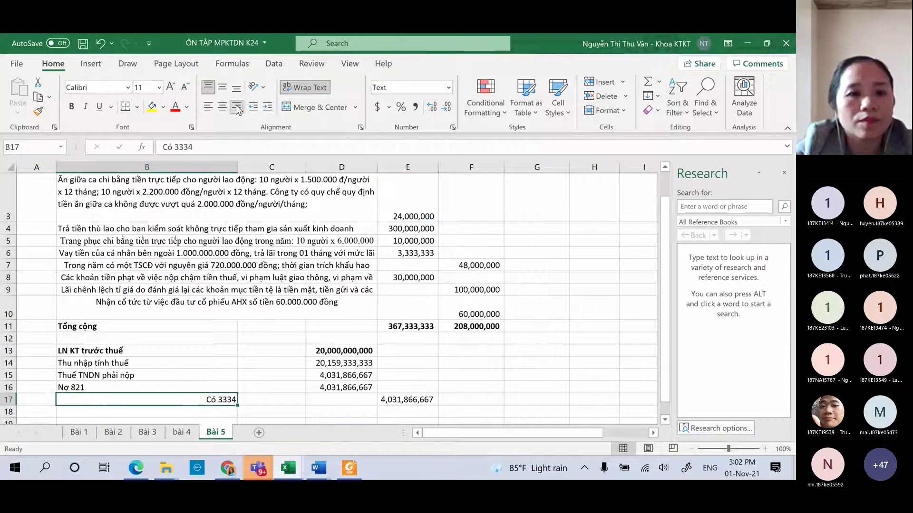
Enter the tax payment labels "Nợ 3334" in B19 and "Có 1121" in B20, and right-align the credit label.
left_click(193, 364)
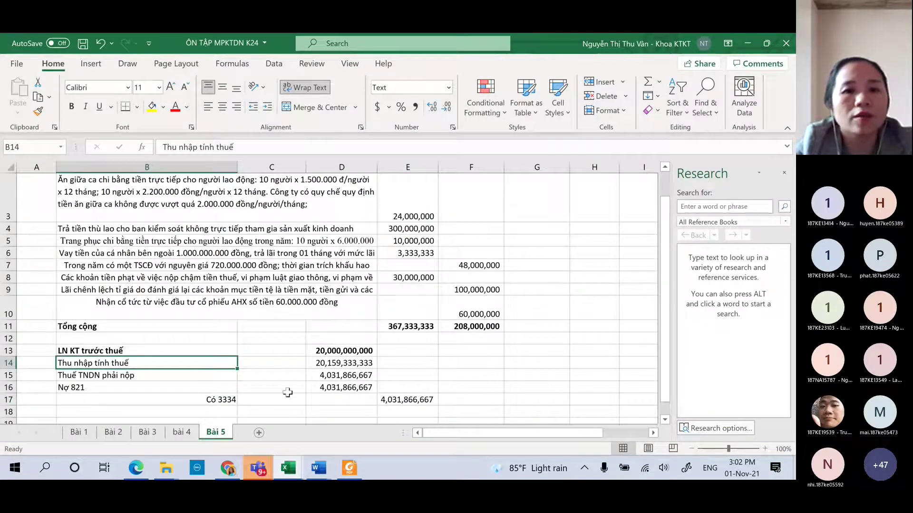
left_click(181, 394)
left_click(139, 419)
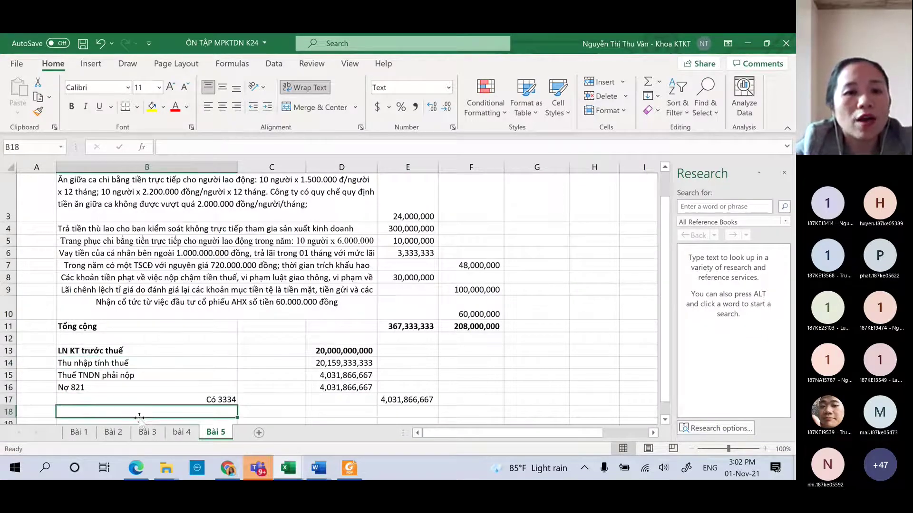
type("No")
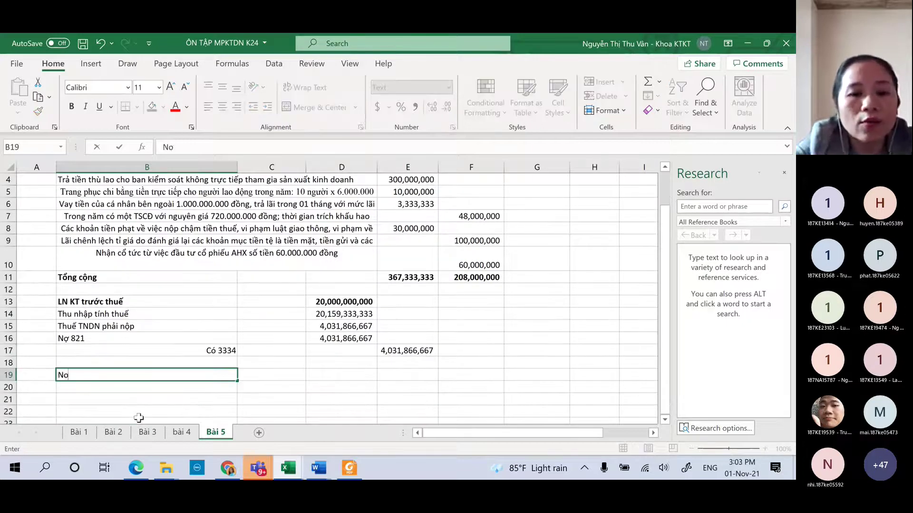
type(" 3334")
key("Return")
type("Có 1121")
key("Return")
key("Up")
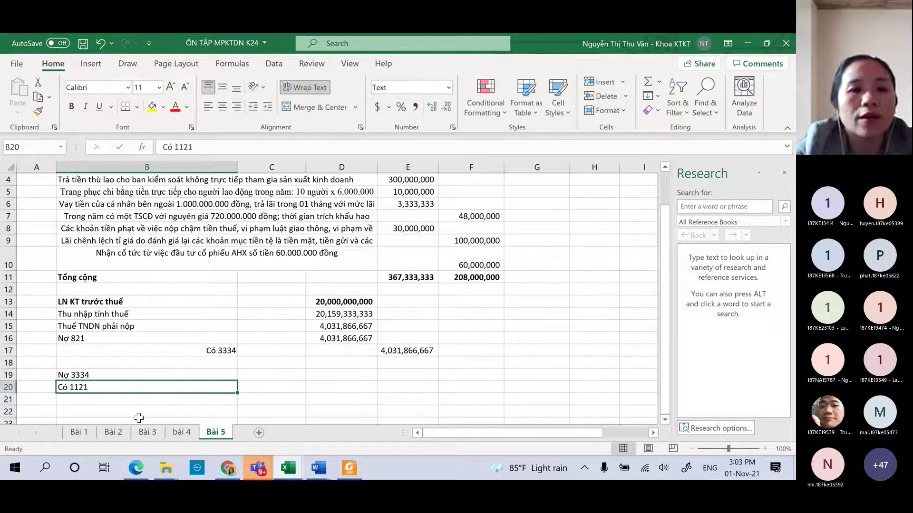
left_click(237, 108)
Enter the heading "Nộp thuế" in B18, above the payment entry.
key("Up")
key("Up")
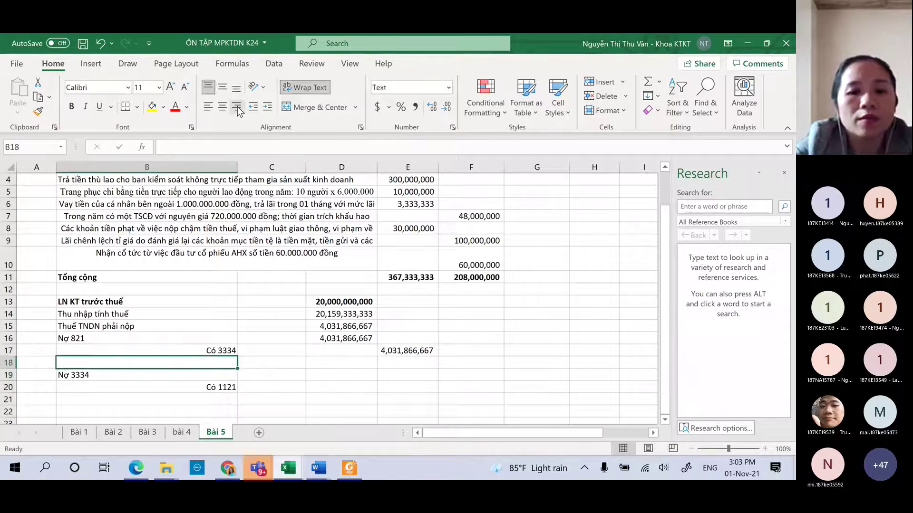
type("Nộp thuế")
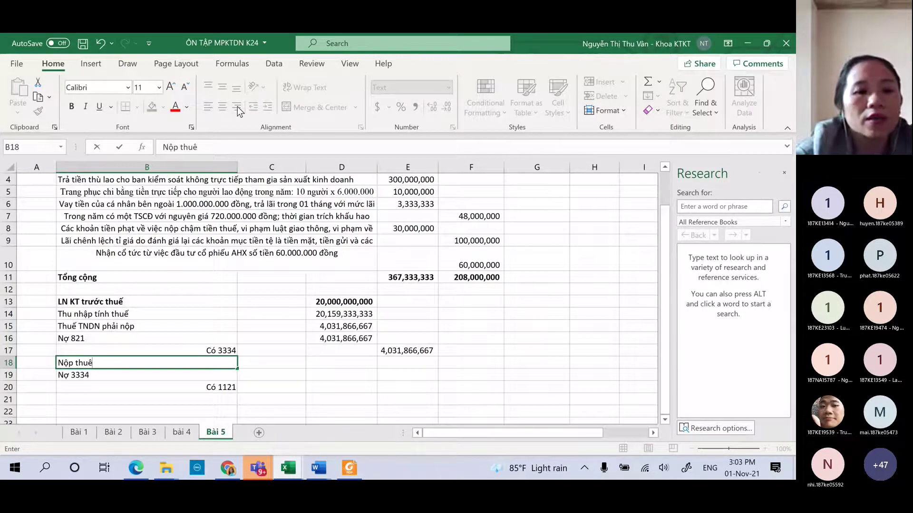
key("Return")
Insert an empty row above the "Nợ 821" entry in row 16.
key("Up")
key("Up")
key("Up")
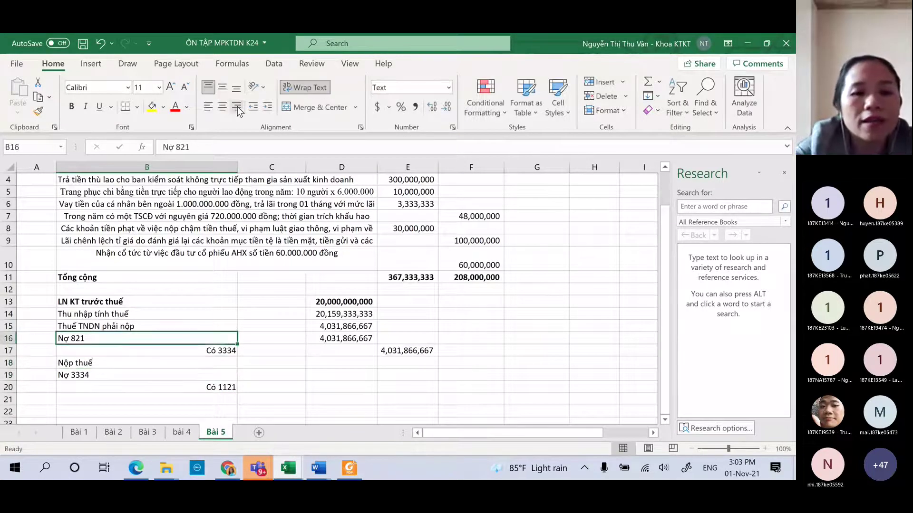
key("alt+h")
key("i")
key("r")
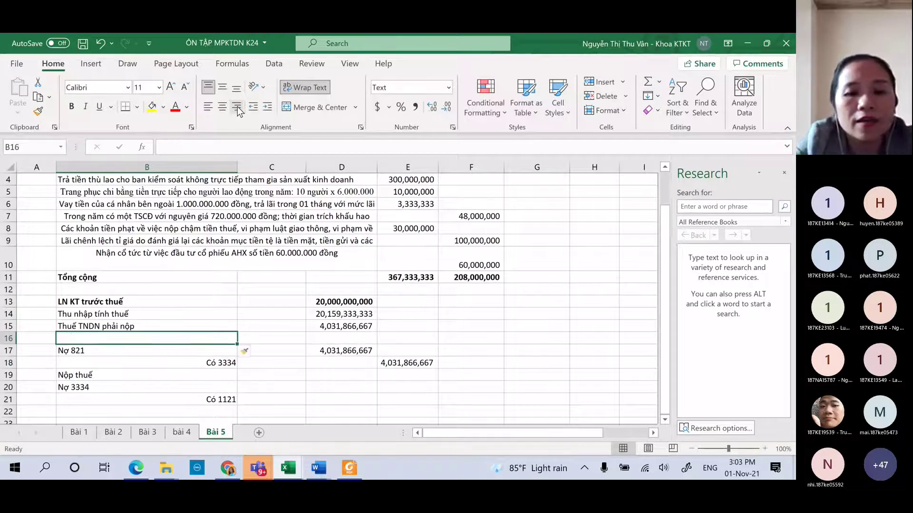
Enter the heading "Chi phí thuế TNDN hiện hành" in B16, above the tax expense entry.
type("Chi phí thue")
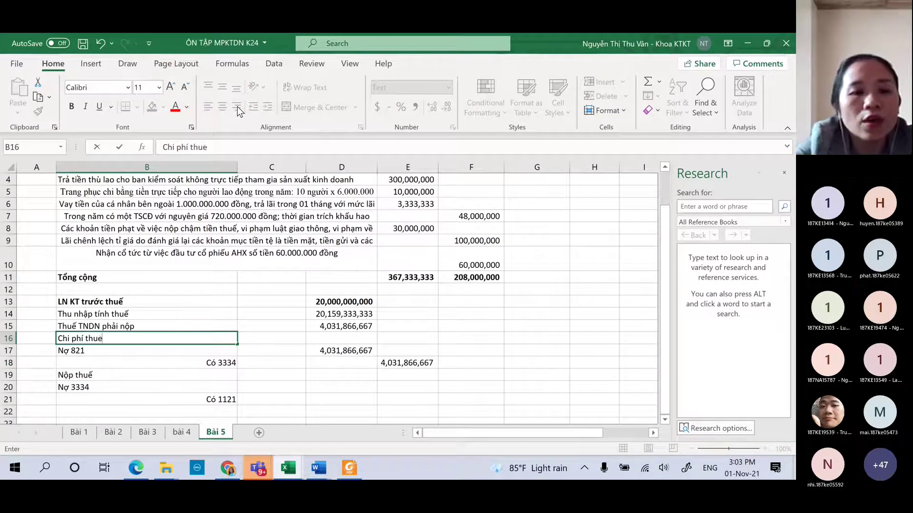
key("BackSpace")
type("ế tNDNN")
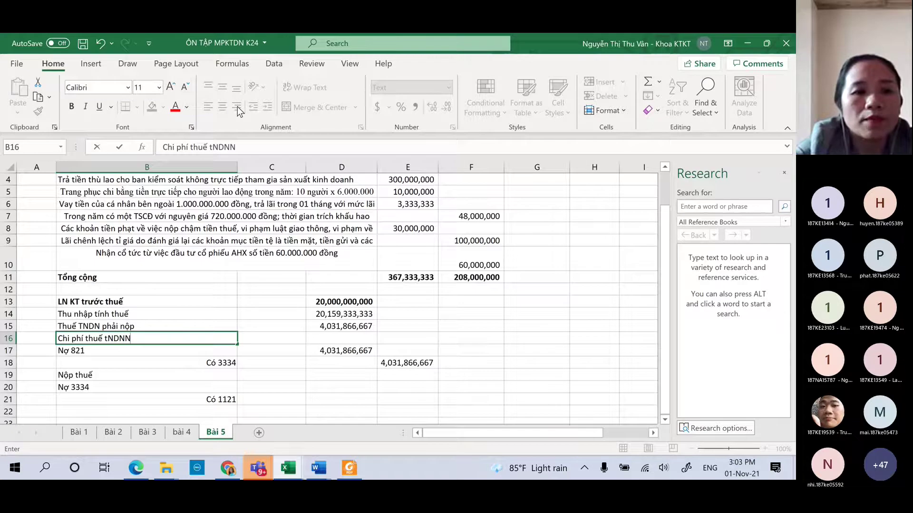
key("BackSpace")
key("BackSpace")
key("BackSpace")
key("BackSpace")
type("TN")
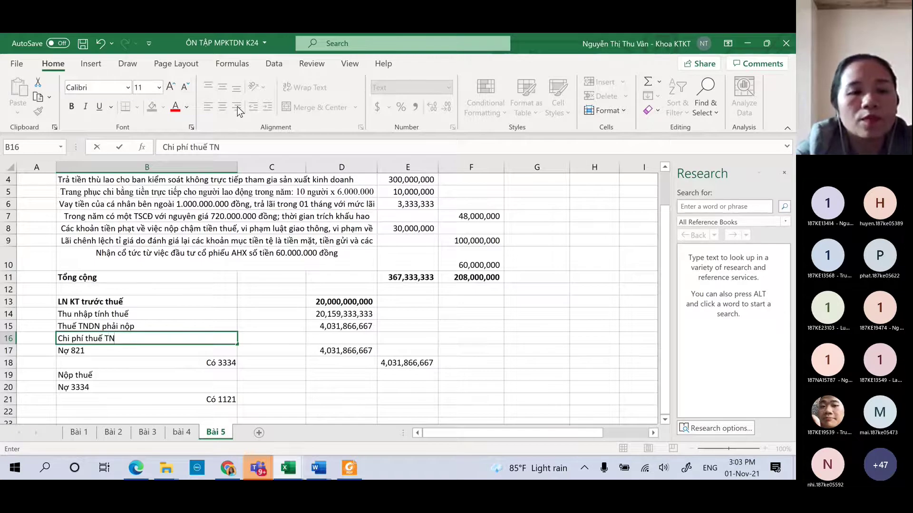
type("DN hiện")
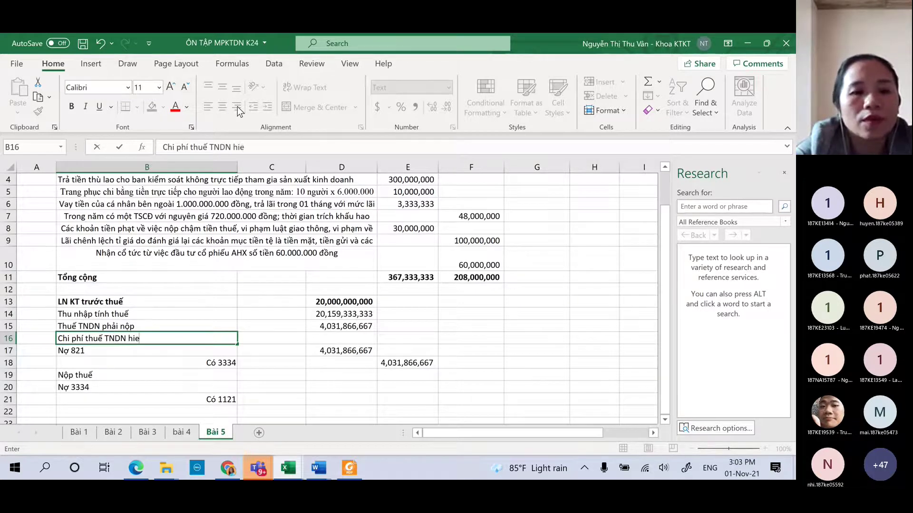
type(" hành")
key("Return")
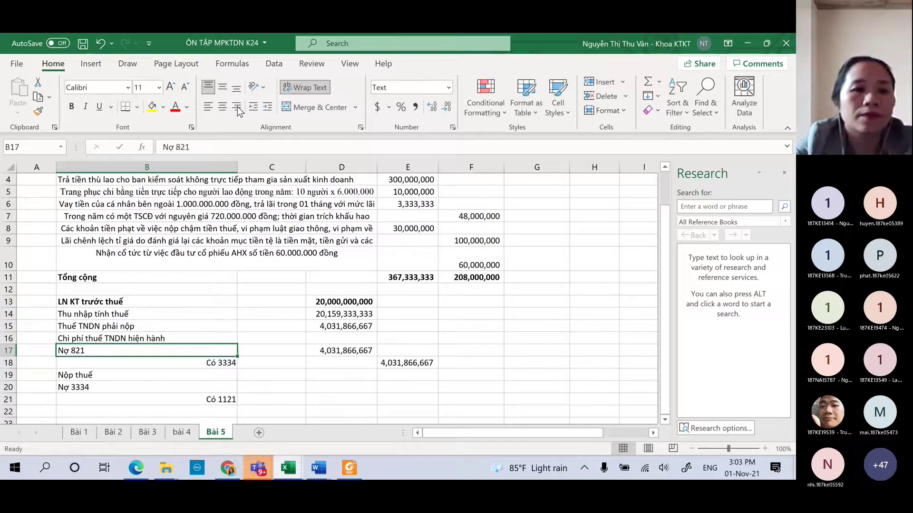
key("Down")
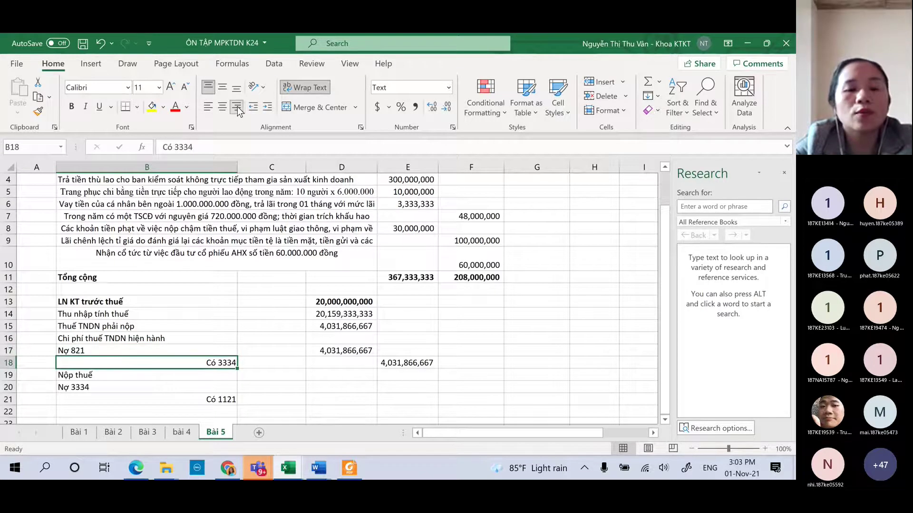
key("Up")
key("Down")
key("Down")
key("Down")
key("Down")
key("Right")
key("Up")
key("Up")
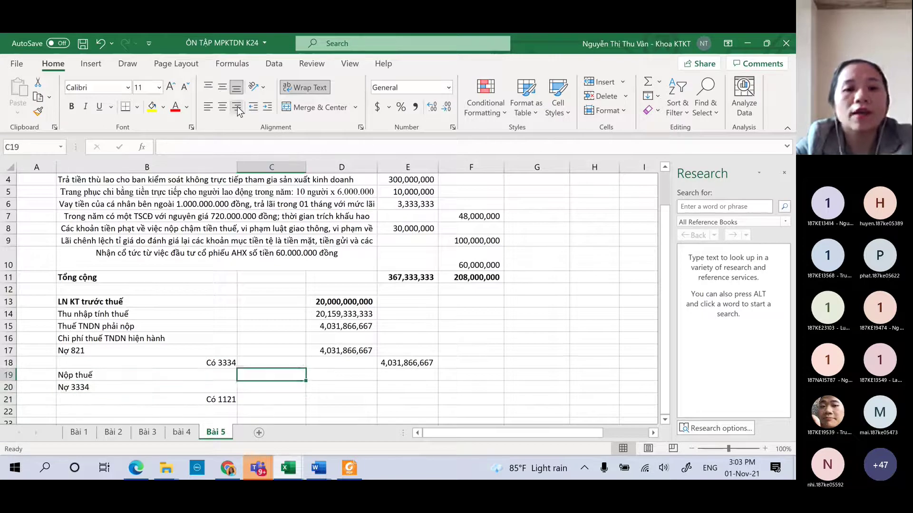
key("Left")
key("Right")
key("Right")
key("Up")
key("Right")
key("Up")
key("Left")
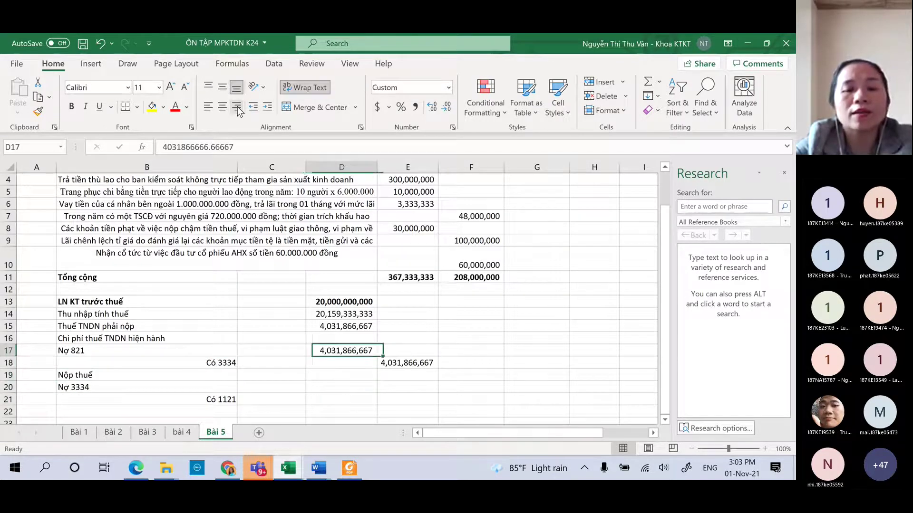
key("Down")
key("Up")
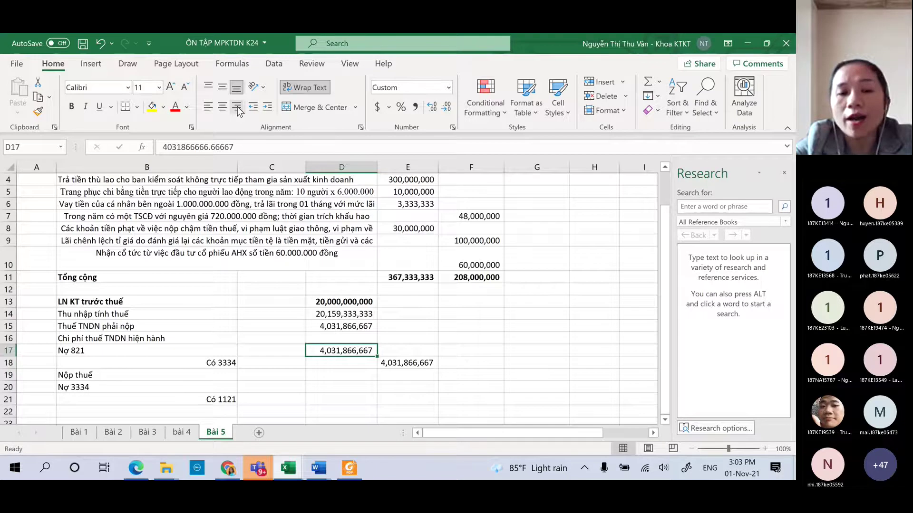
key("Down")
key("Down")
key("Down")
key("Down")
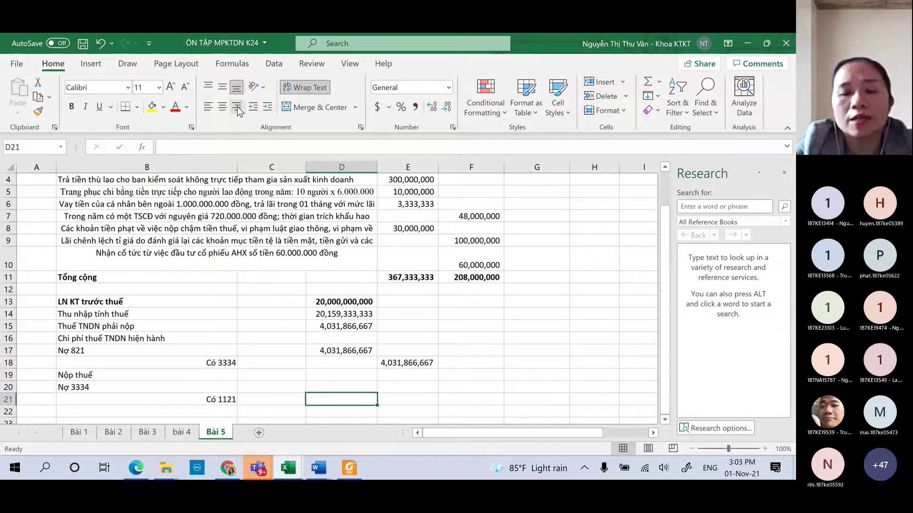
Save the workbook.
key("ctrl+s")
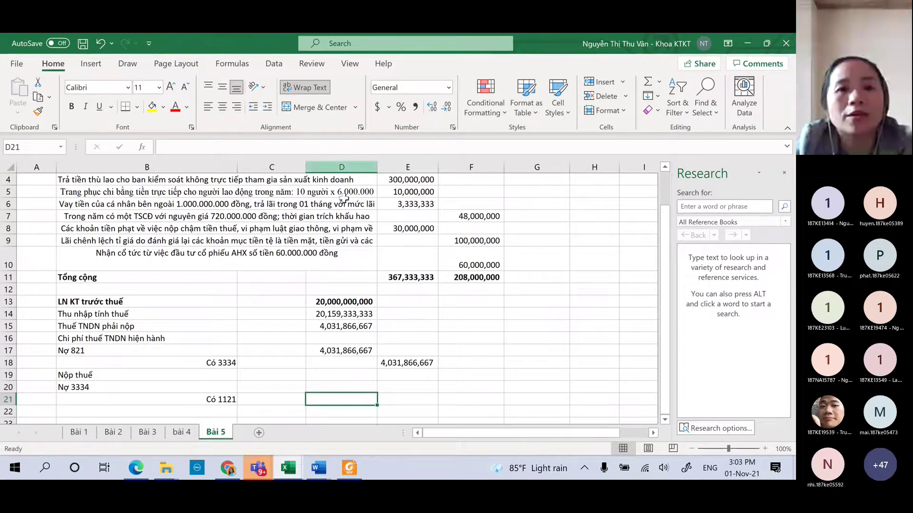
Switch to the Teams meeting window and request to stop the meeting recording.
key("alt+Tab")
key("alt+Tab")
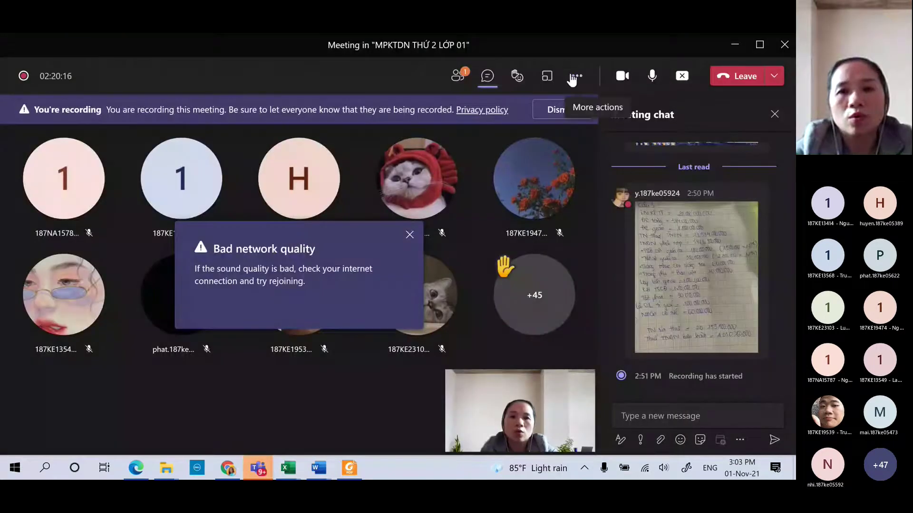
left_click(577, 76)
left_click(581, 395)
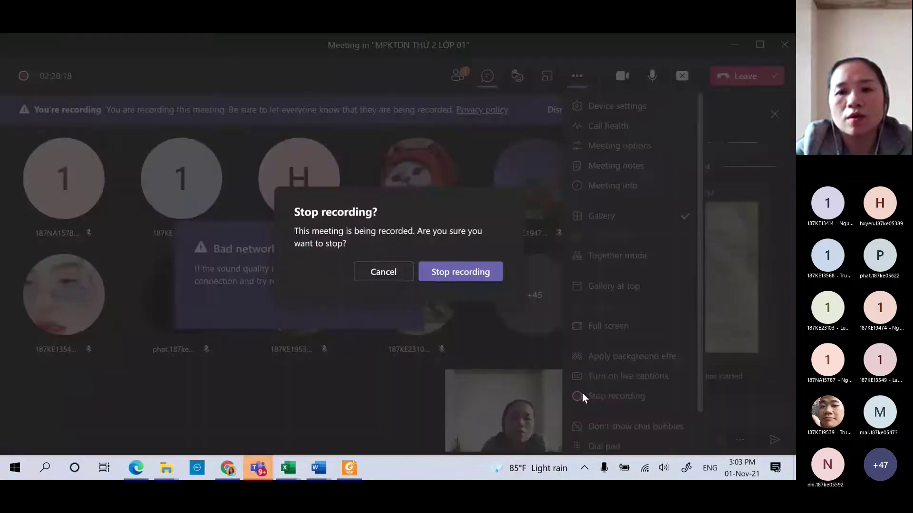